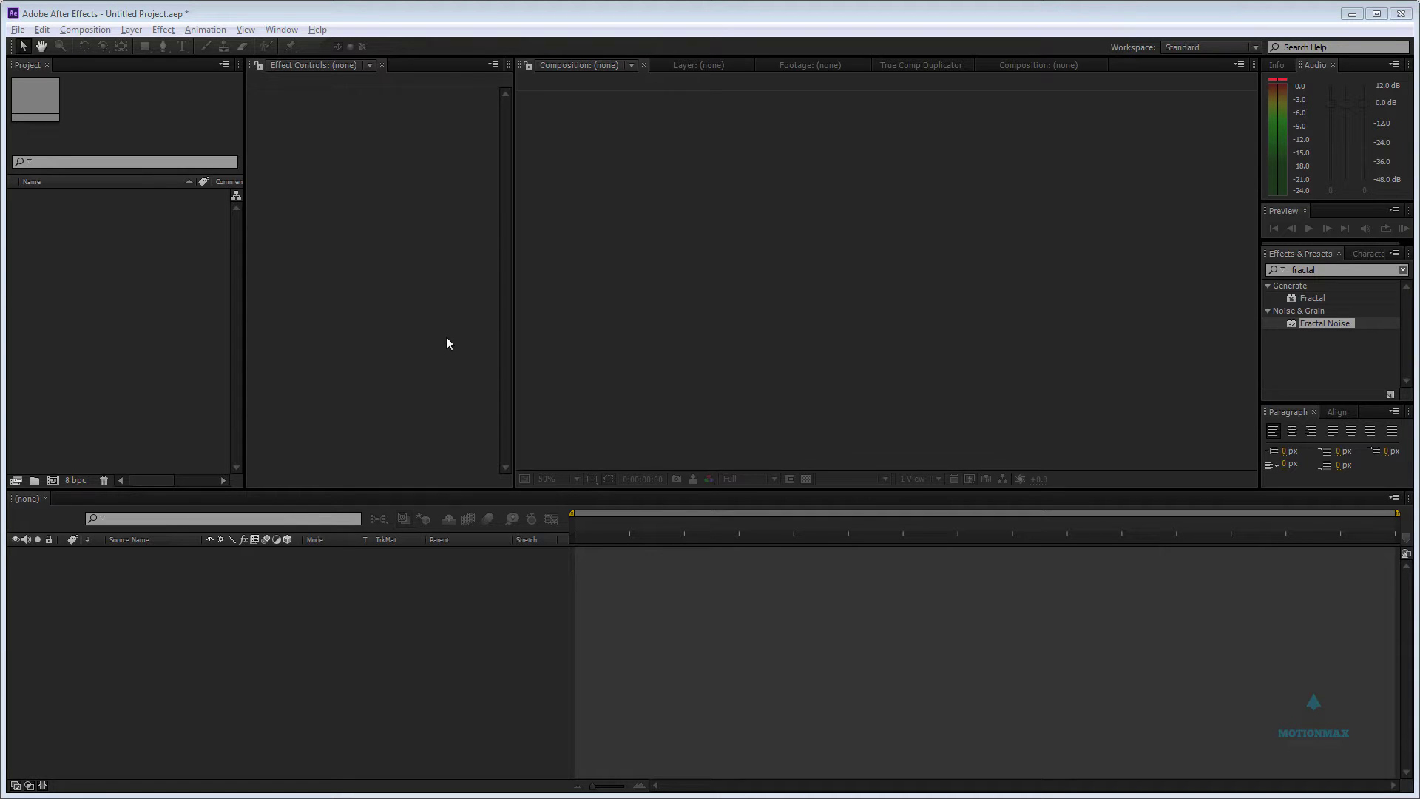
mouse_move(245, 236)
mouse_down()
mouse_move(279, 233)
mouse_move(245, 229)
mouse_up()
click(321, 228)
click(196, 228)
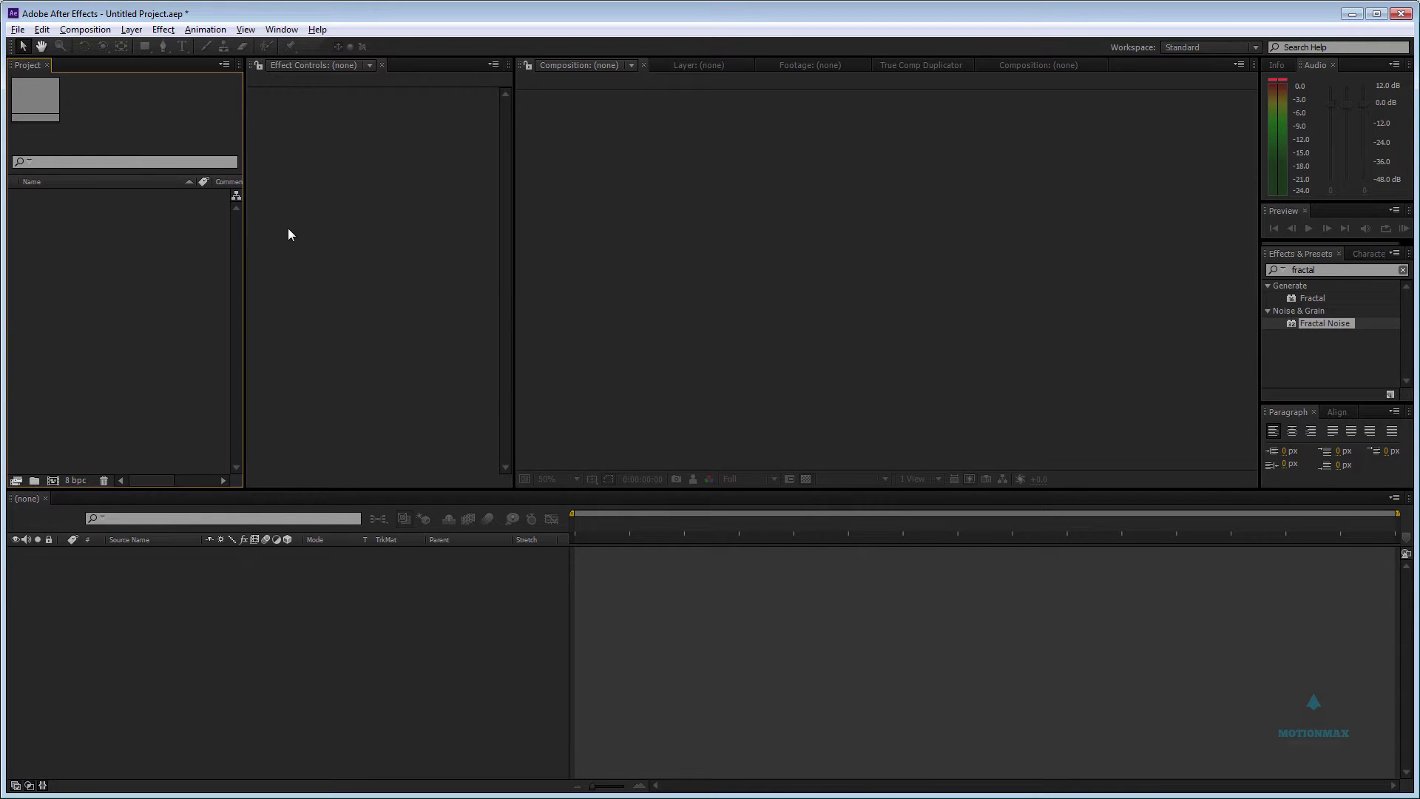
Create a new composition named "tutorial" with the default HDTV 1080 29.97 settings.
right_click(88, 213)
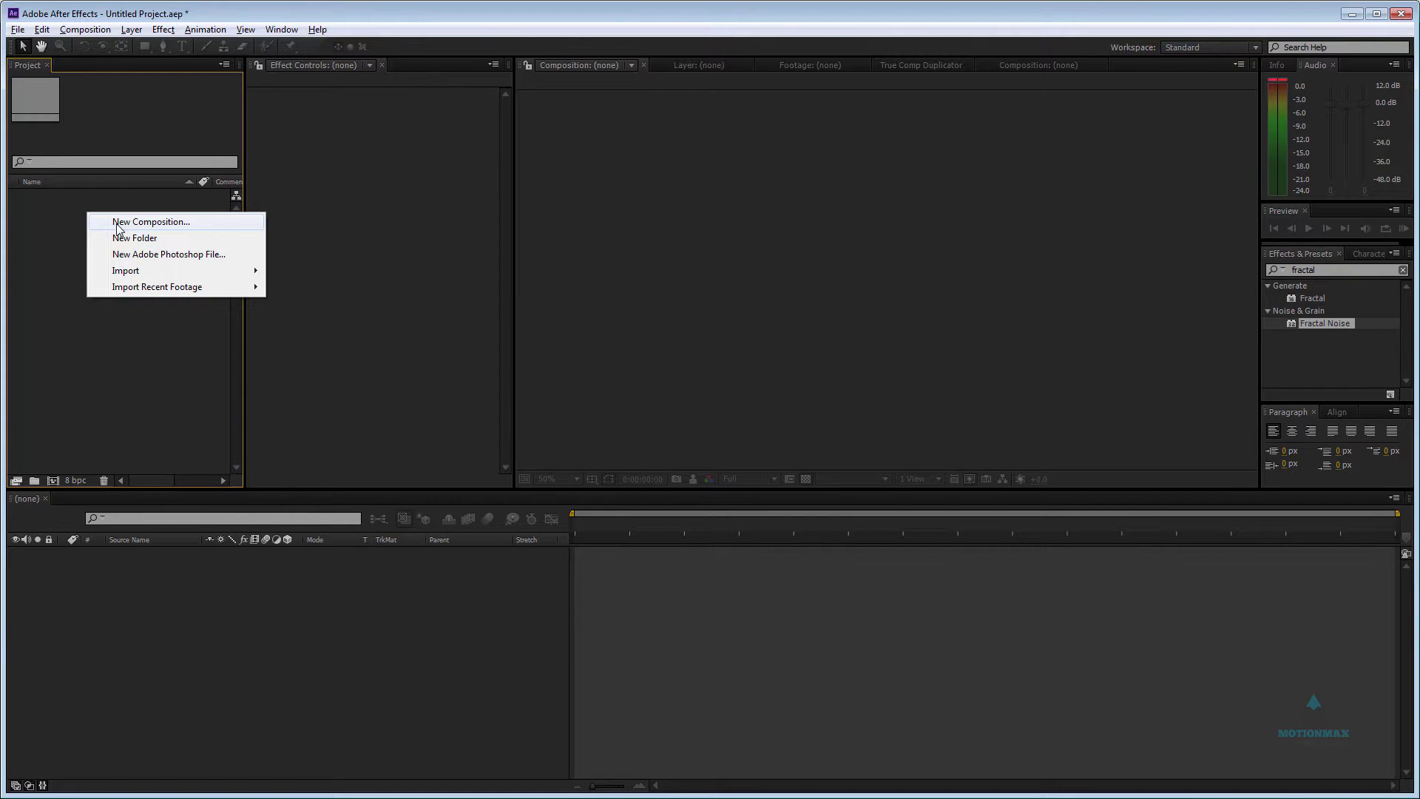
click(117, 223)
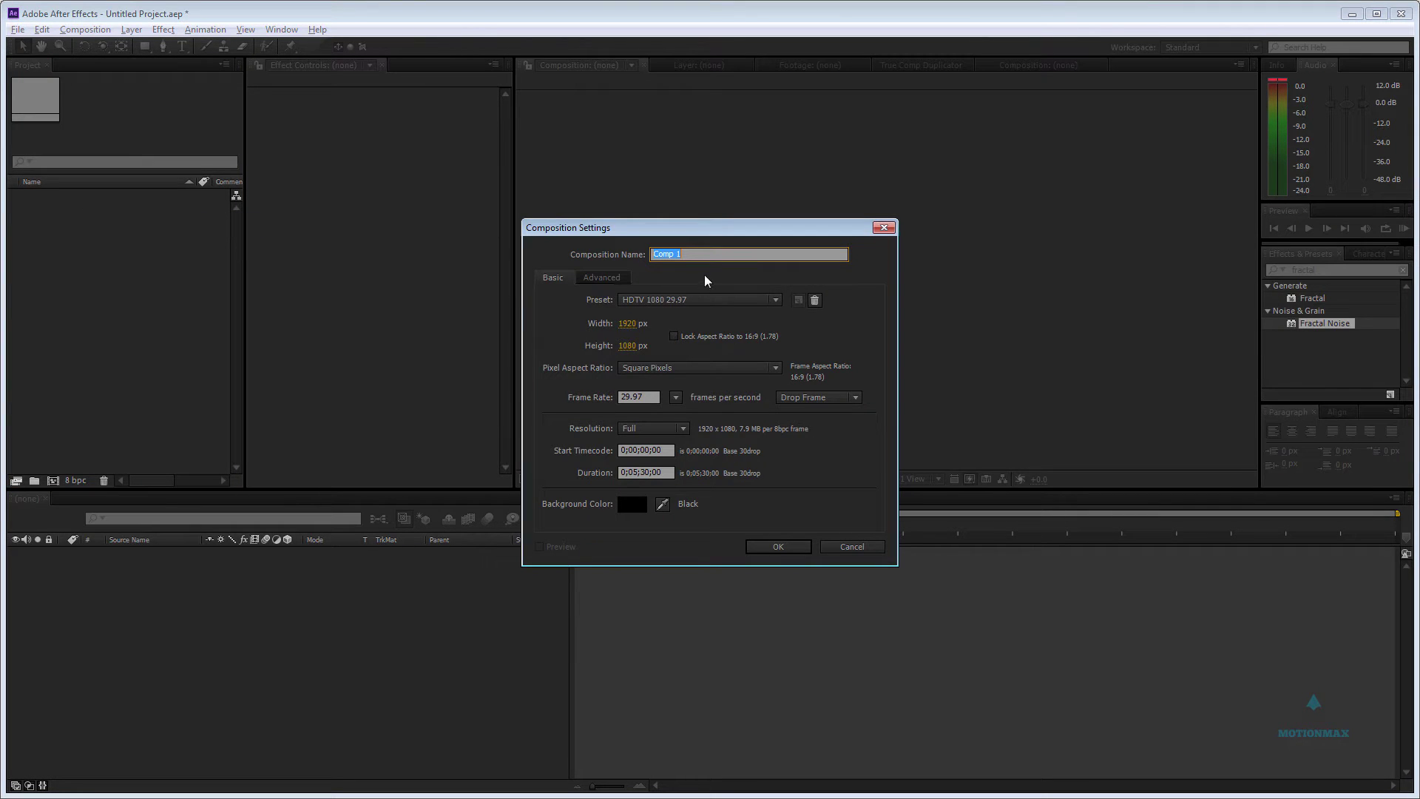
text(tutoai)
key(BackSpace)
key(BackSpace)
key(BackSpace)
key(Return)
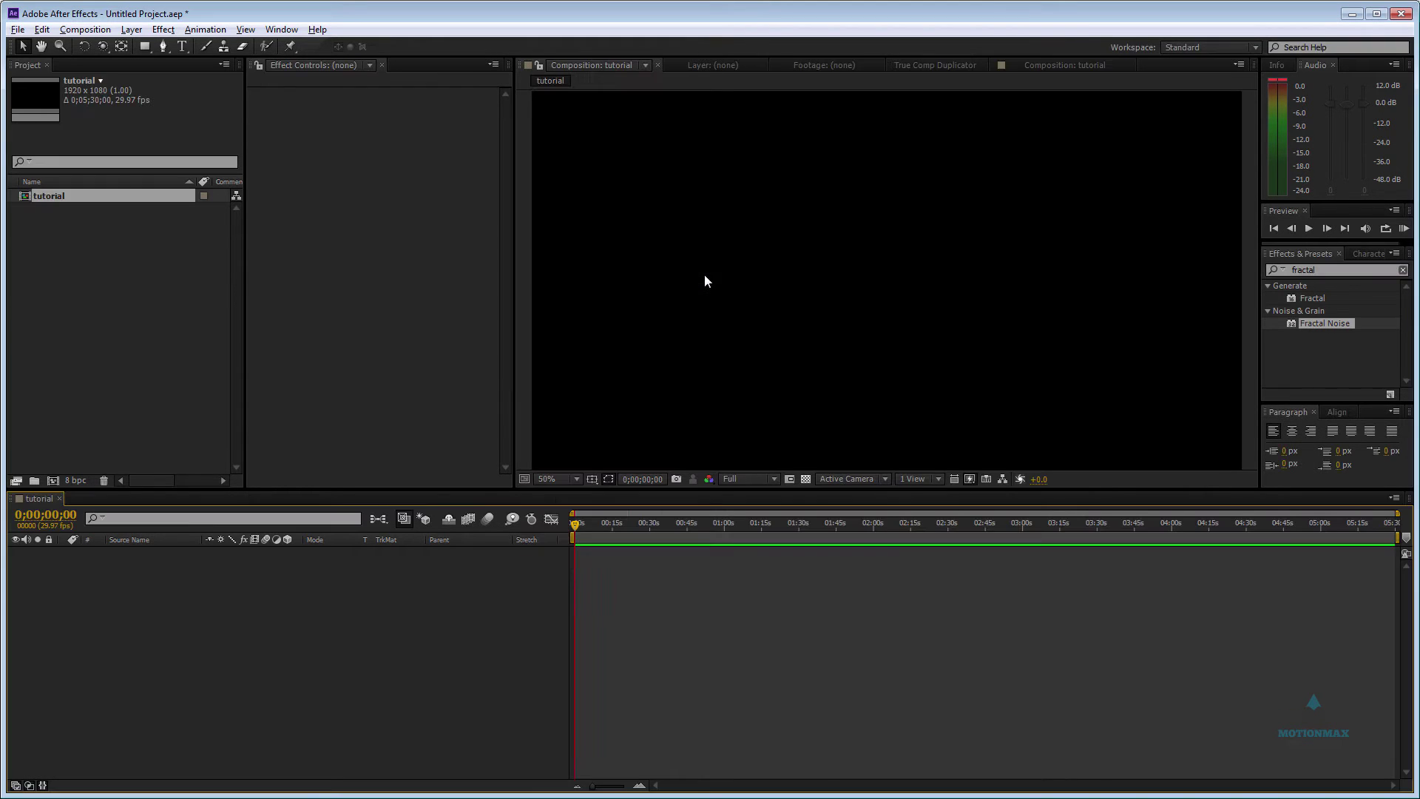
Add a white composition-sized solid layer named "transitioin" to the composition.
right_click(318, 573)
mouse_move(336, 581)
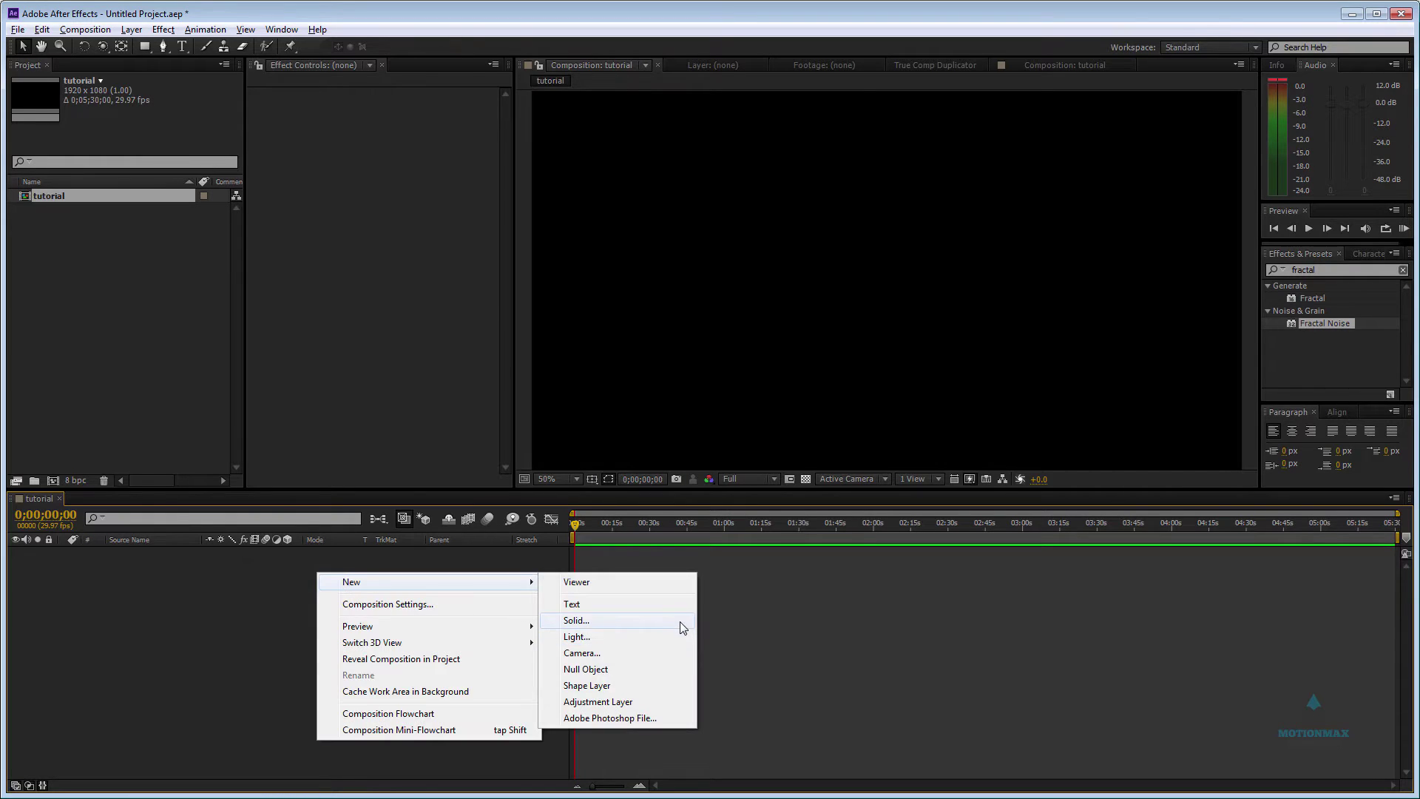
click(679, 625)
text(transitioin)
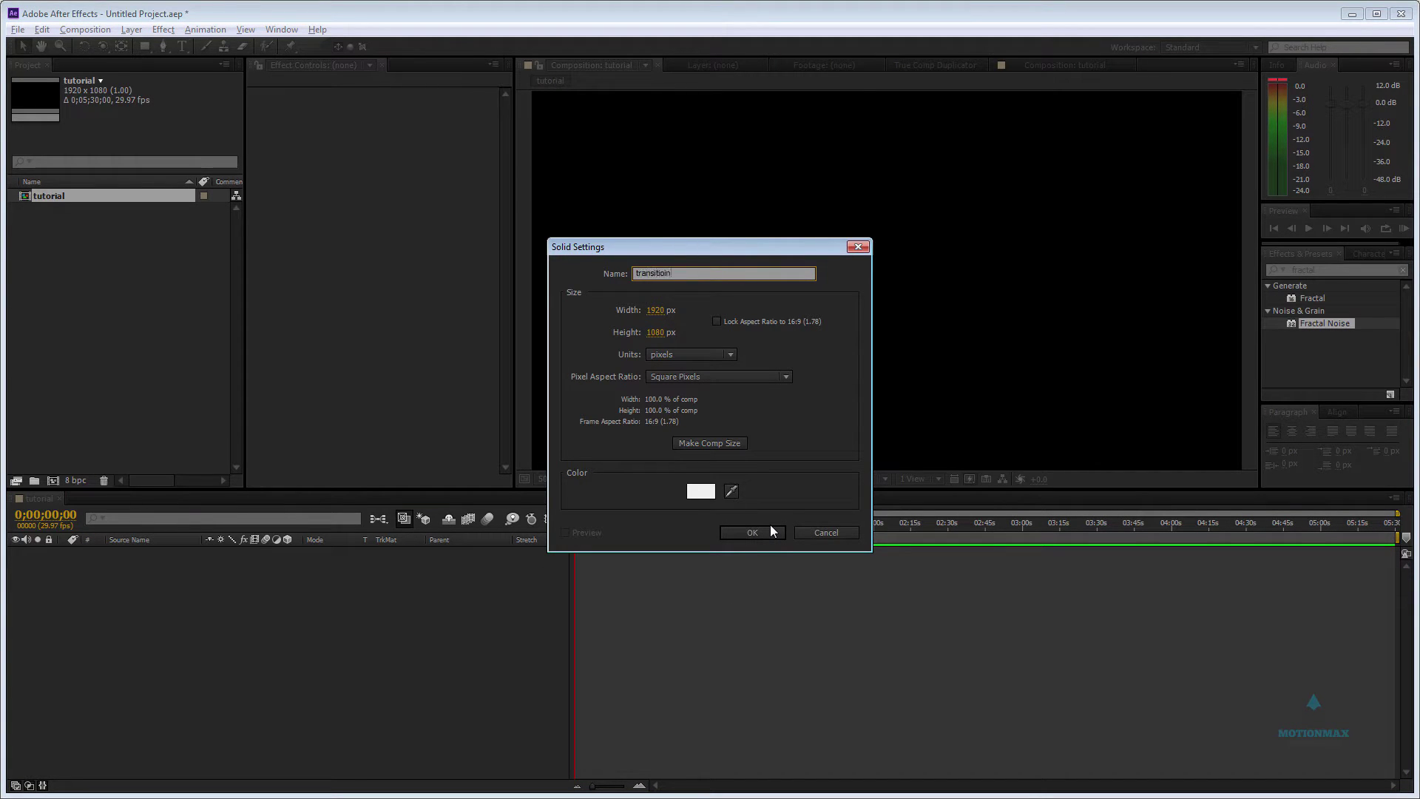
click(770, 526)
key(space)
scroll(947, 296, down, 2)
drag(950, 295, 911, 298)
scroll(928, 271, up, 1)
scroll(958, 278, down, 1)
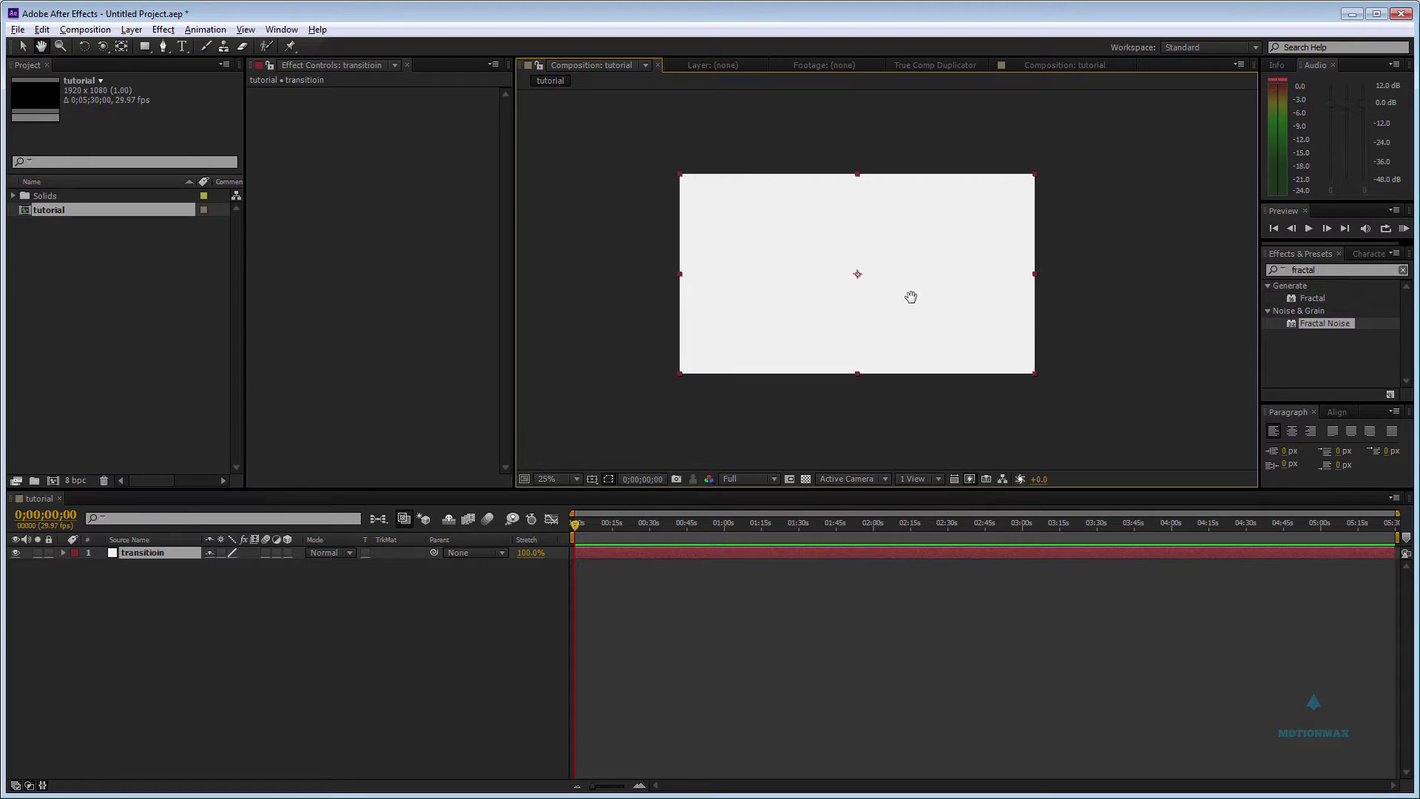
key(v)
click(164, 575)
click(173, 556)
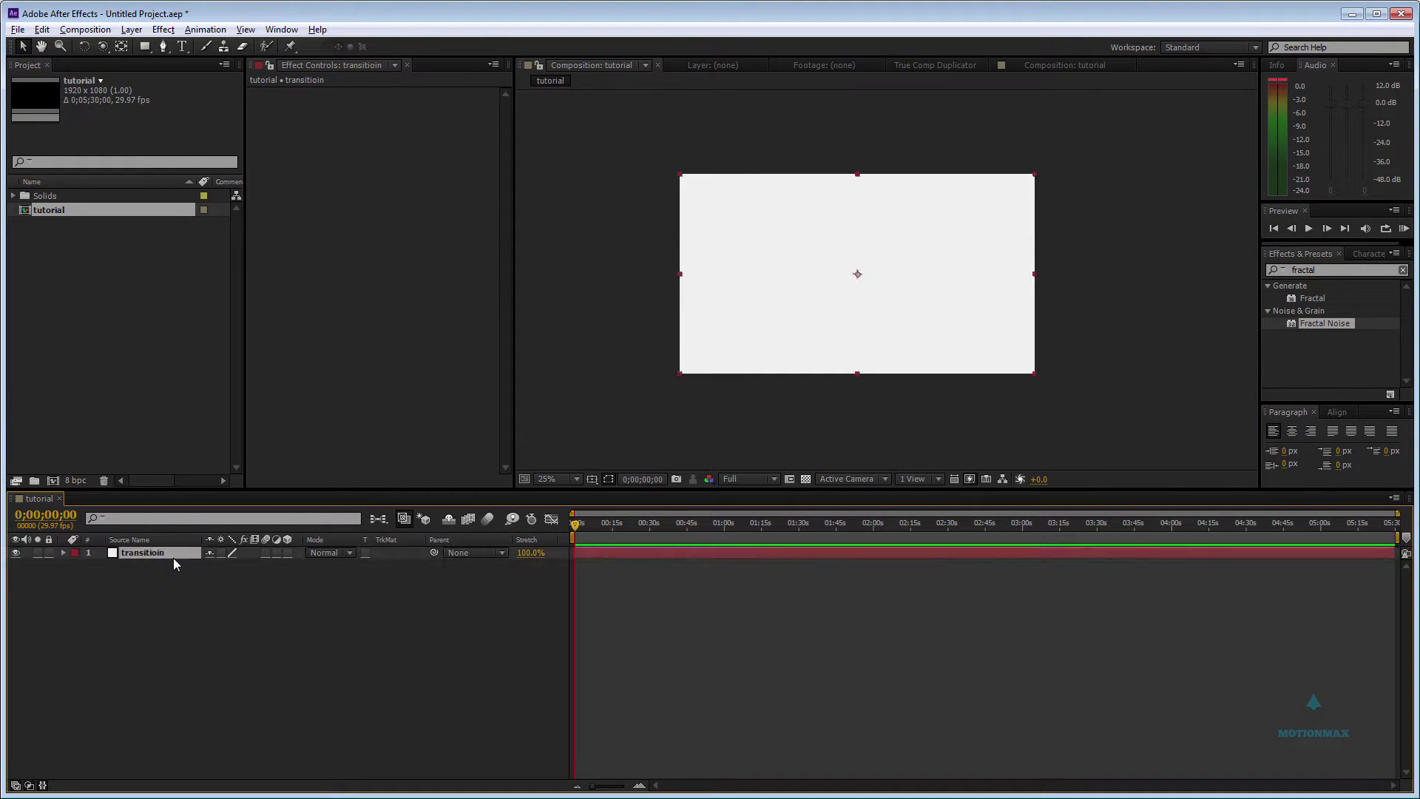
click(173, 586)
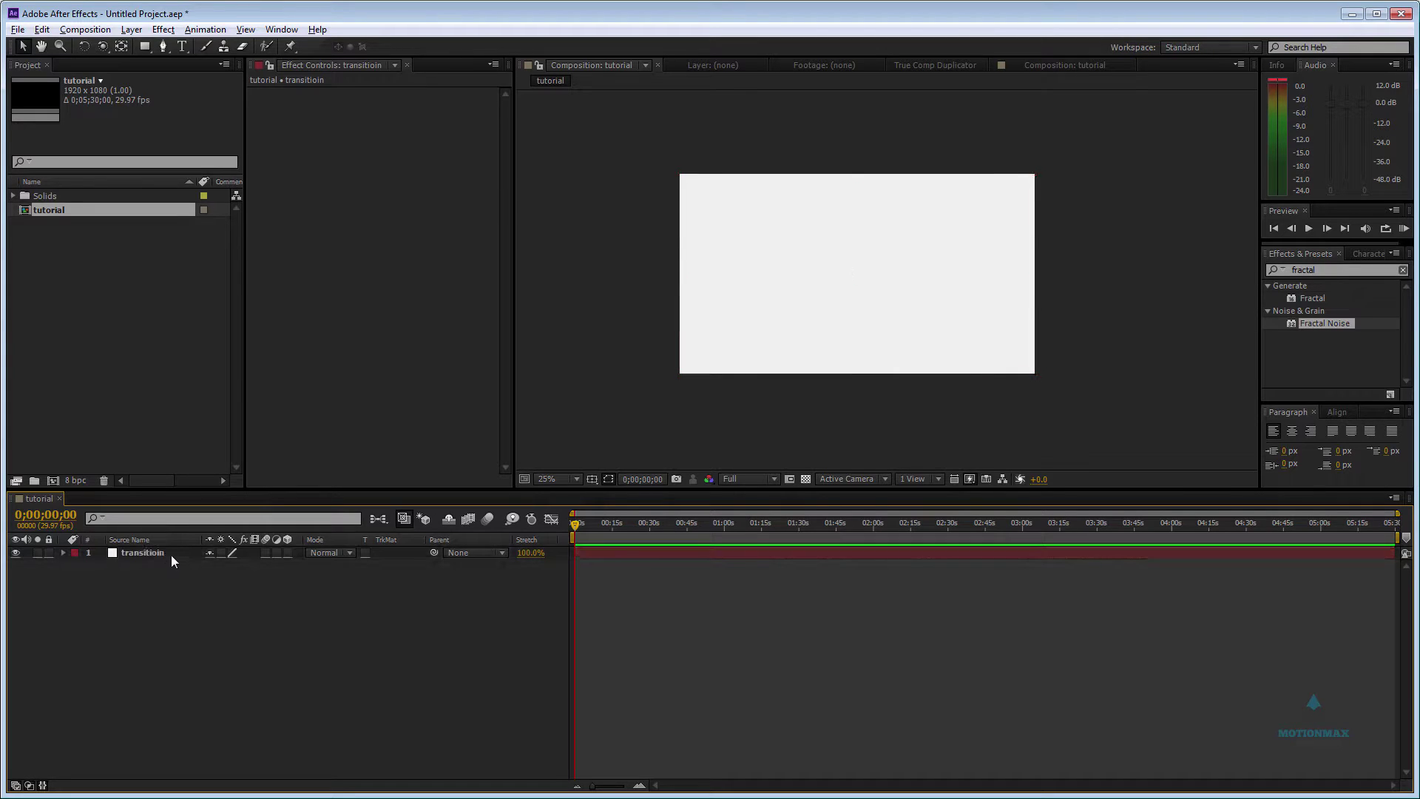
click(169, 560)
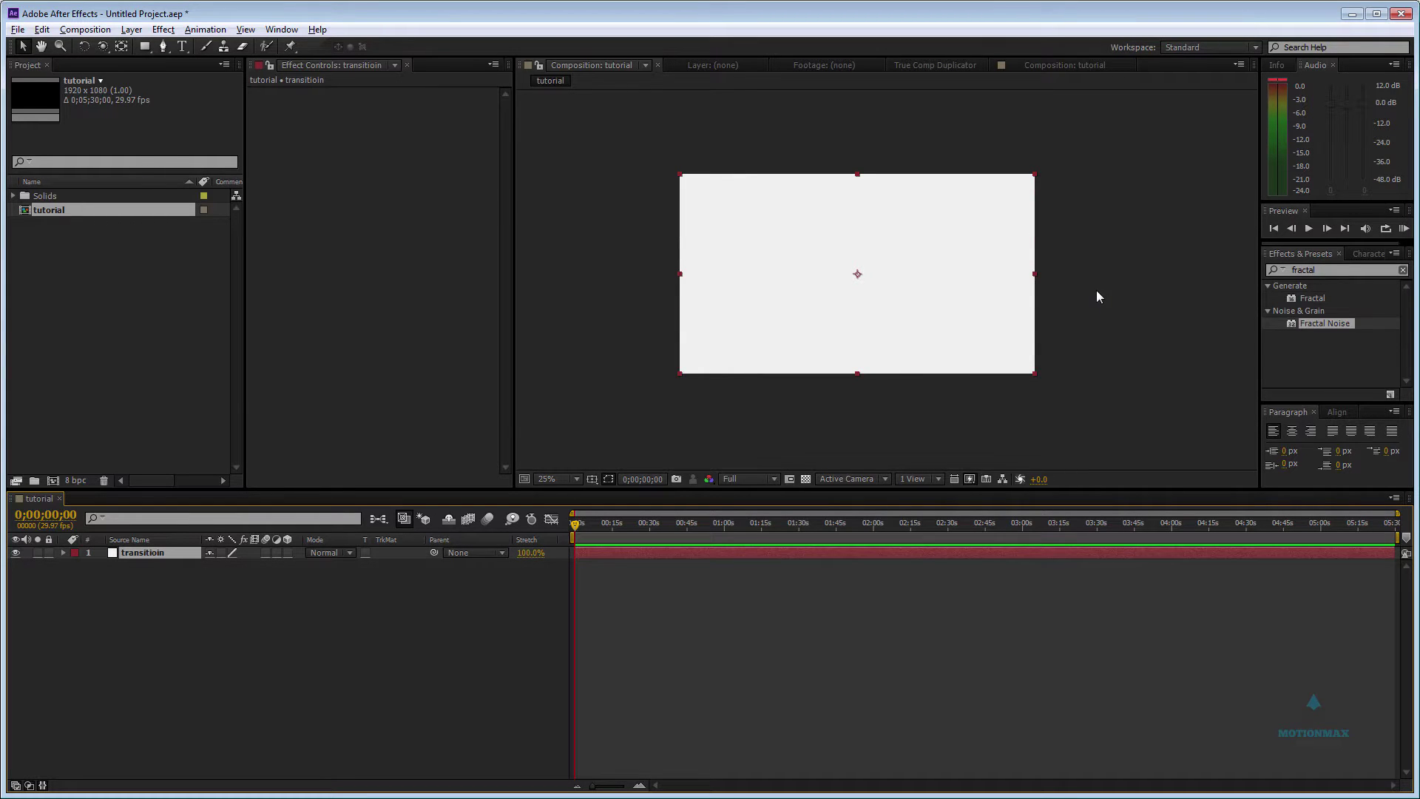
key(space)
scroll(954, 235, up, 2)
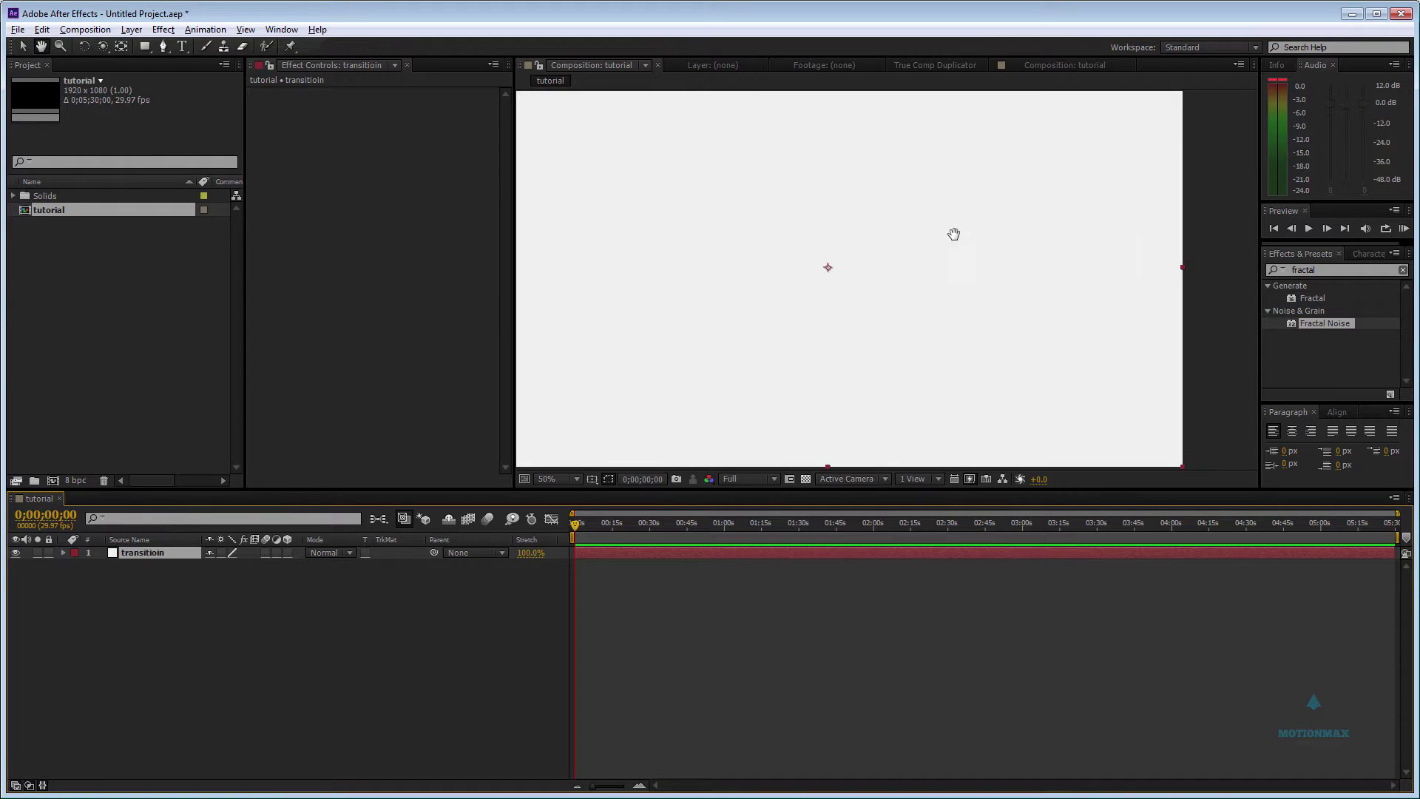
key(comma)
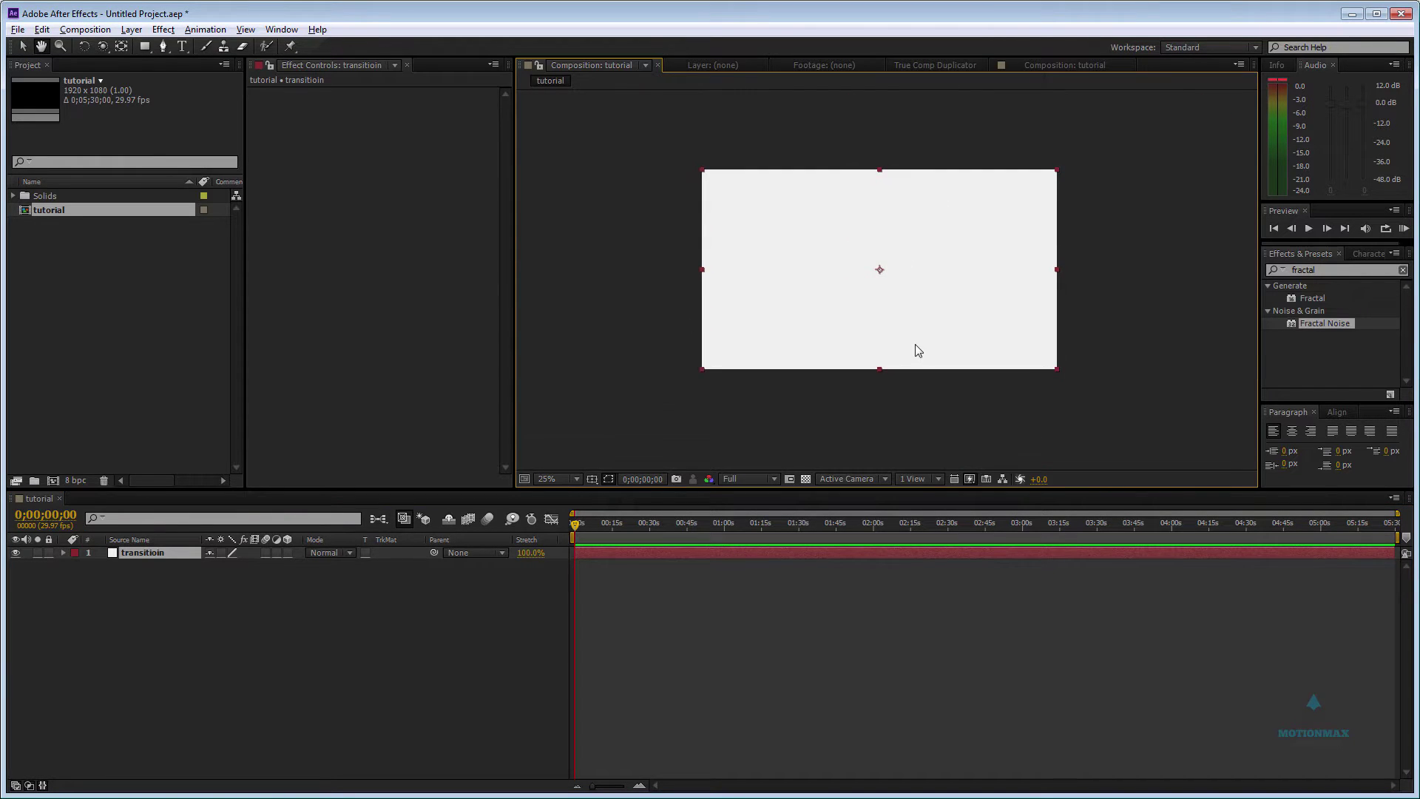
drag(916, 344, 882, 363)
key(v)
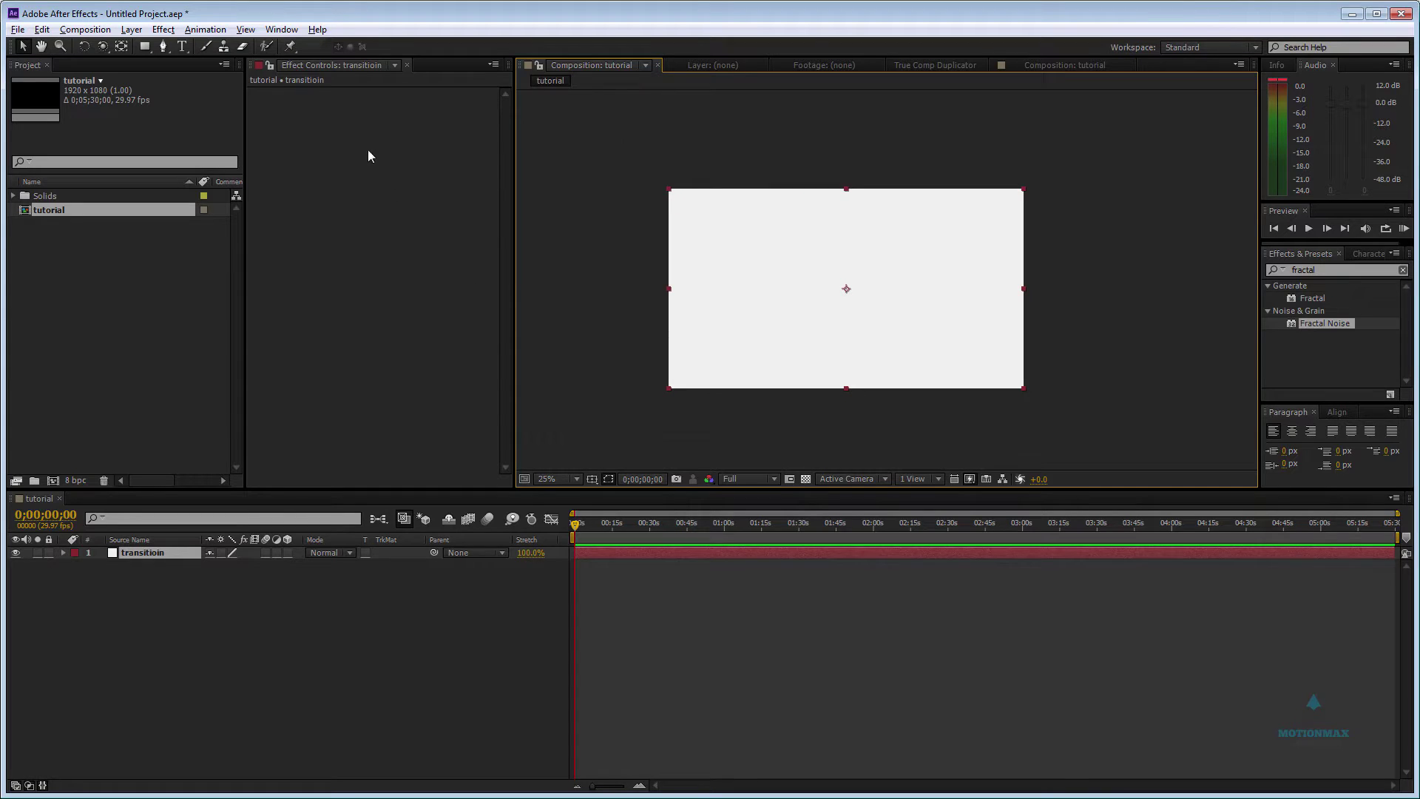
Apply the Fractal Noise effect to the white solid.
drag(1340, 321, 872, 319)
click(404, 146)
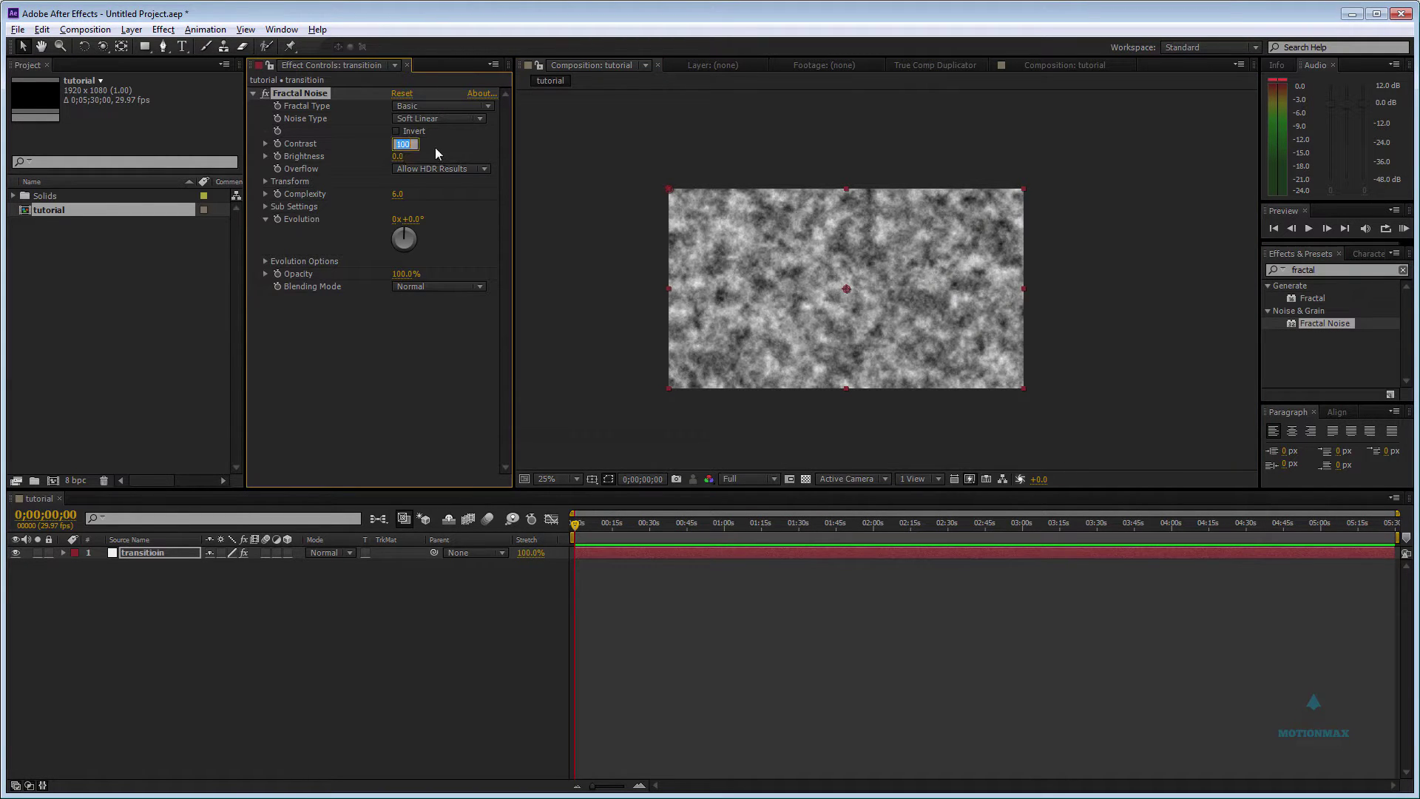
click(450, 142)
key(space)
scroll(979, 258, up, 1)
drag(814, 259, 896, 243)
scroll(896, 243, down, 1)
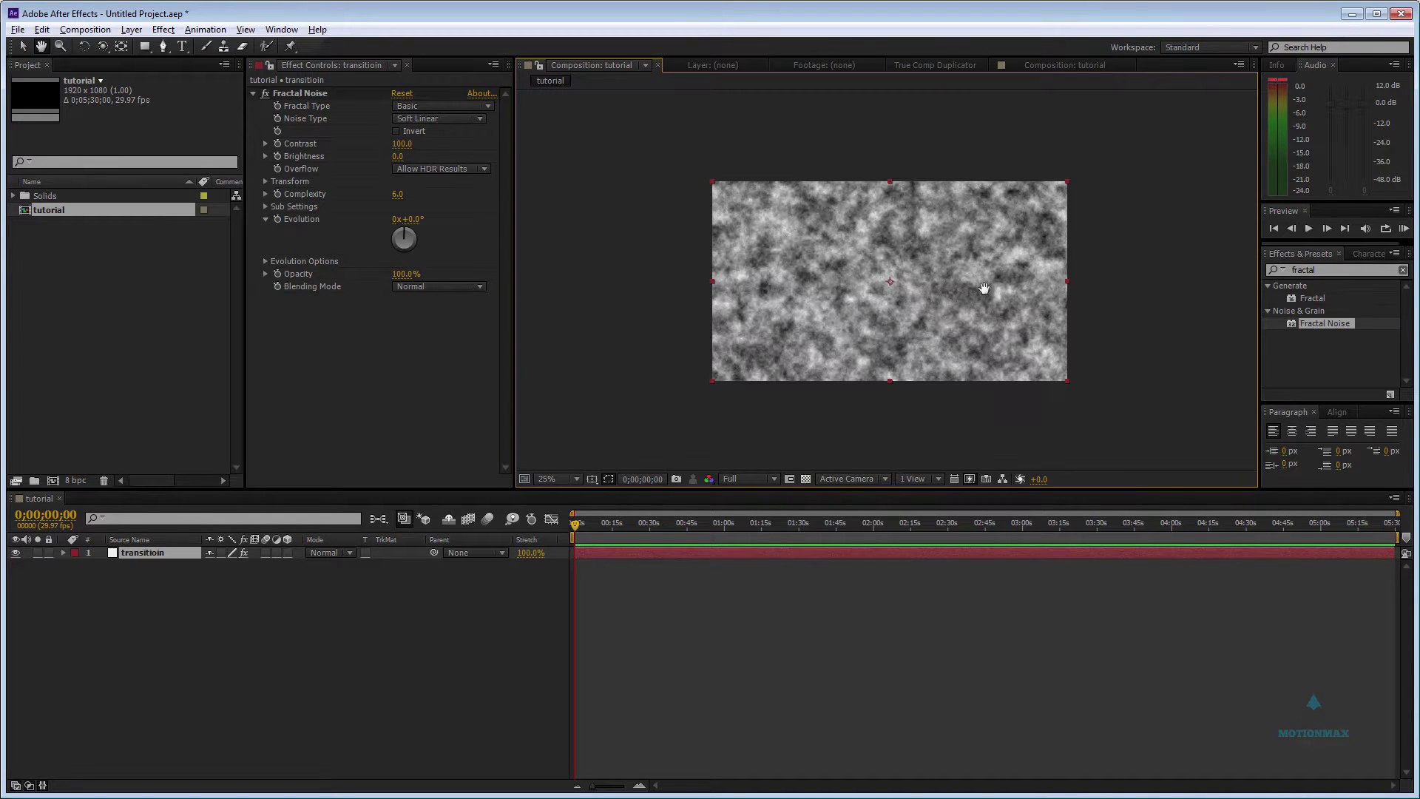
Change the Fractal Noise's noise type to Block and set its complexity to 2.
click(458, 119)
click(465, 136)
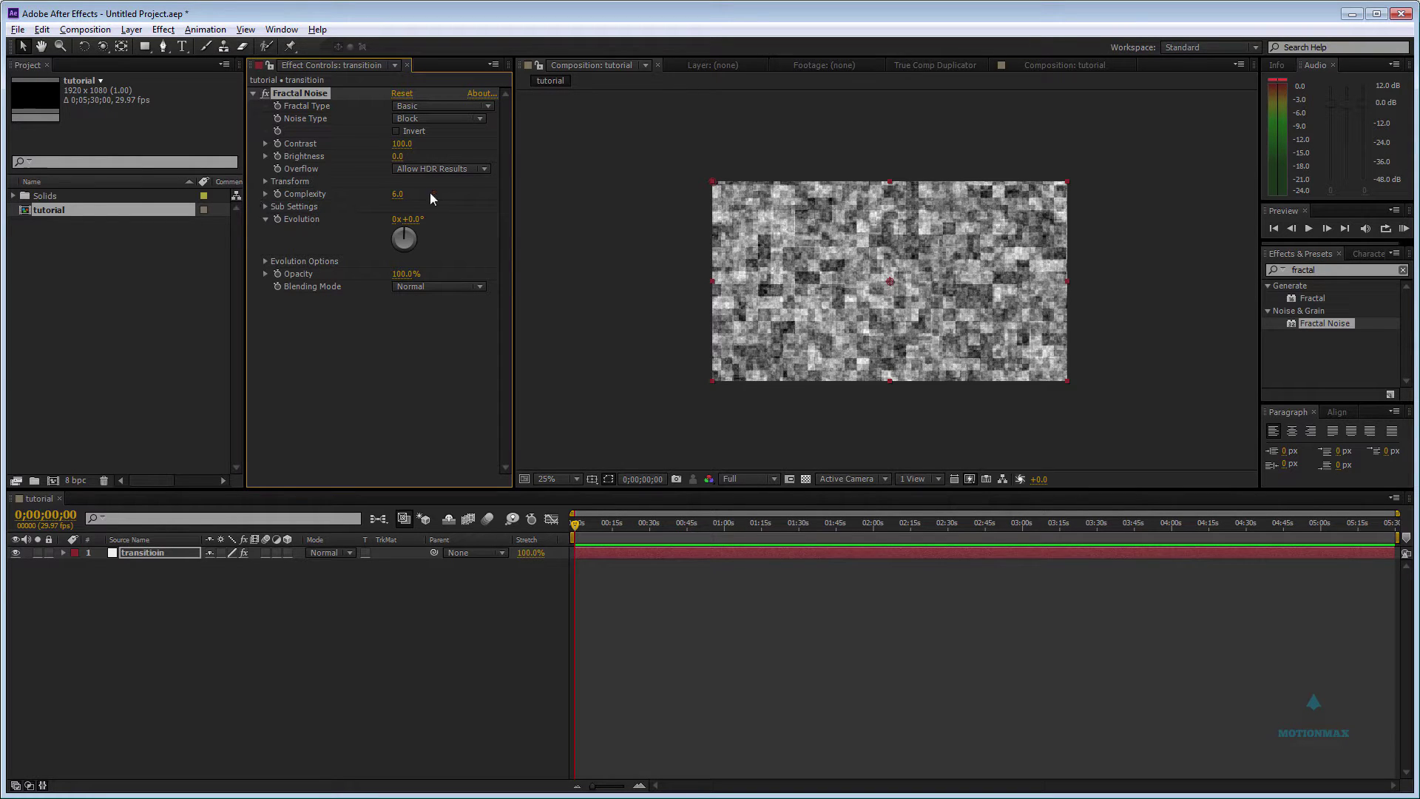
click(398, 195)
text(2)
key(Return)
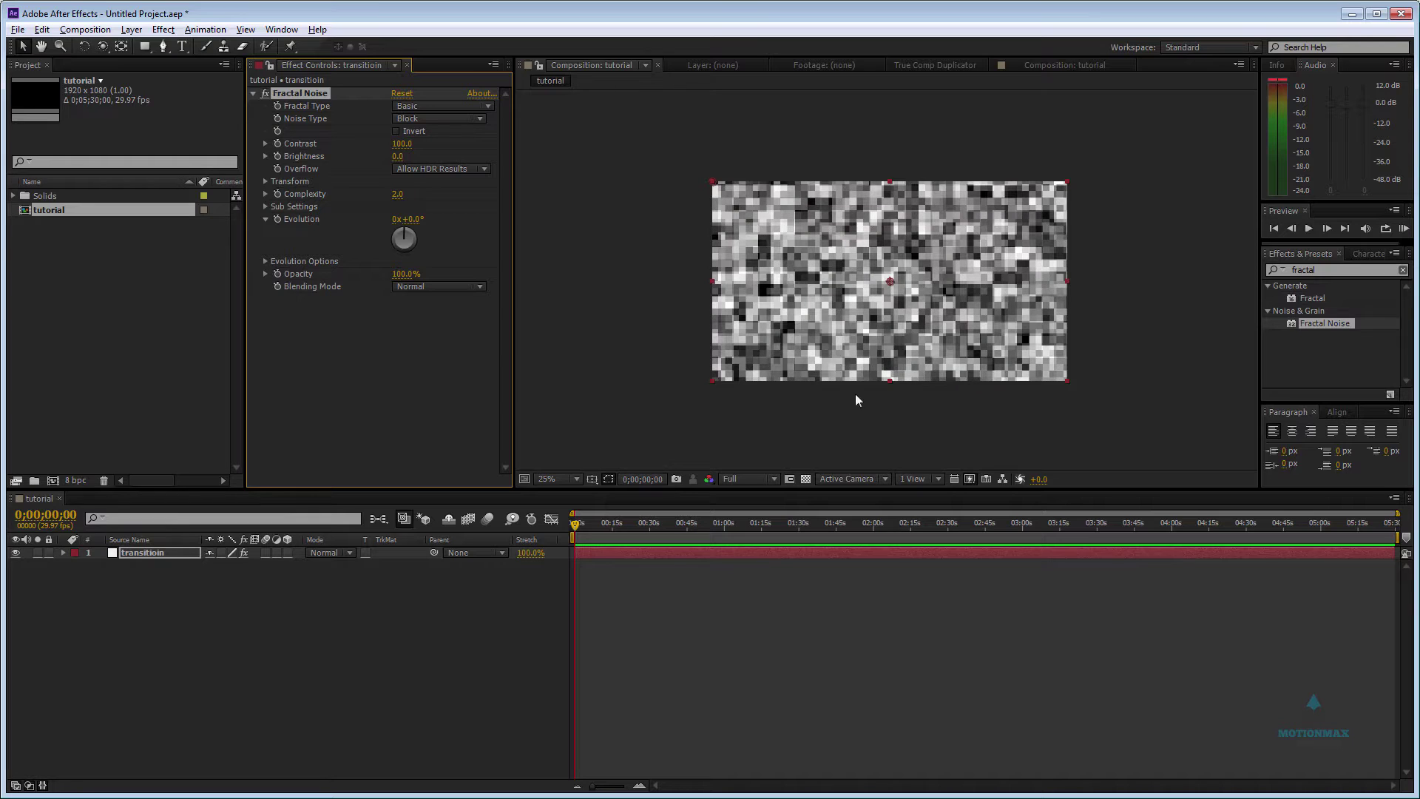
Set the Fractal Noise's transform scale to 200 with uniform scaling on.
click(265, 182)
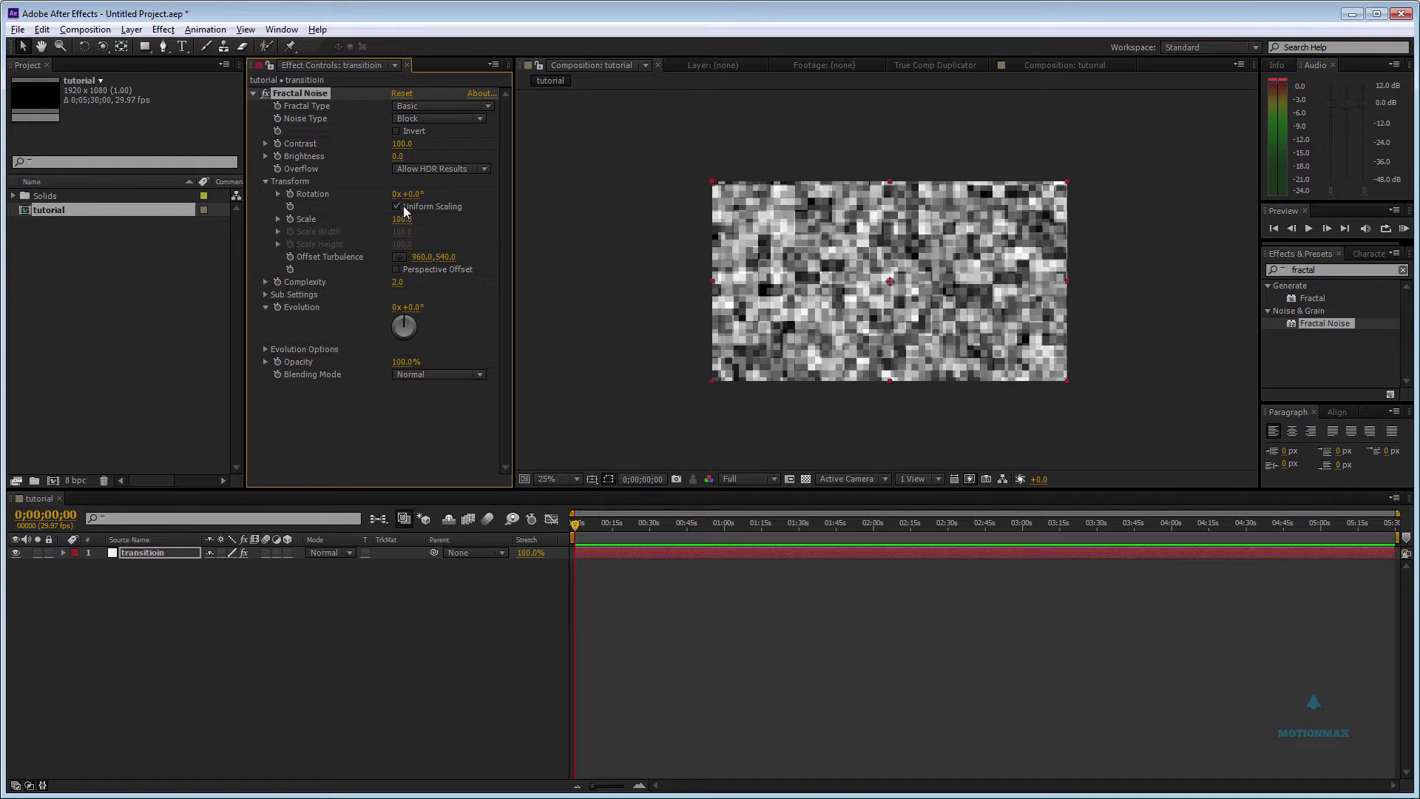
click(417, 208)
click(418, 208)
drag(404, 219, 481, 219)
click(404, 220)
text(200)
key(Return)
key(h)
key(period)
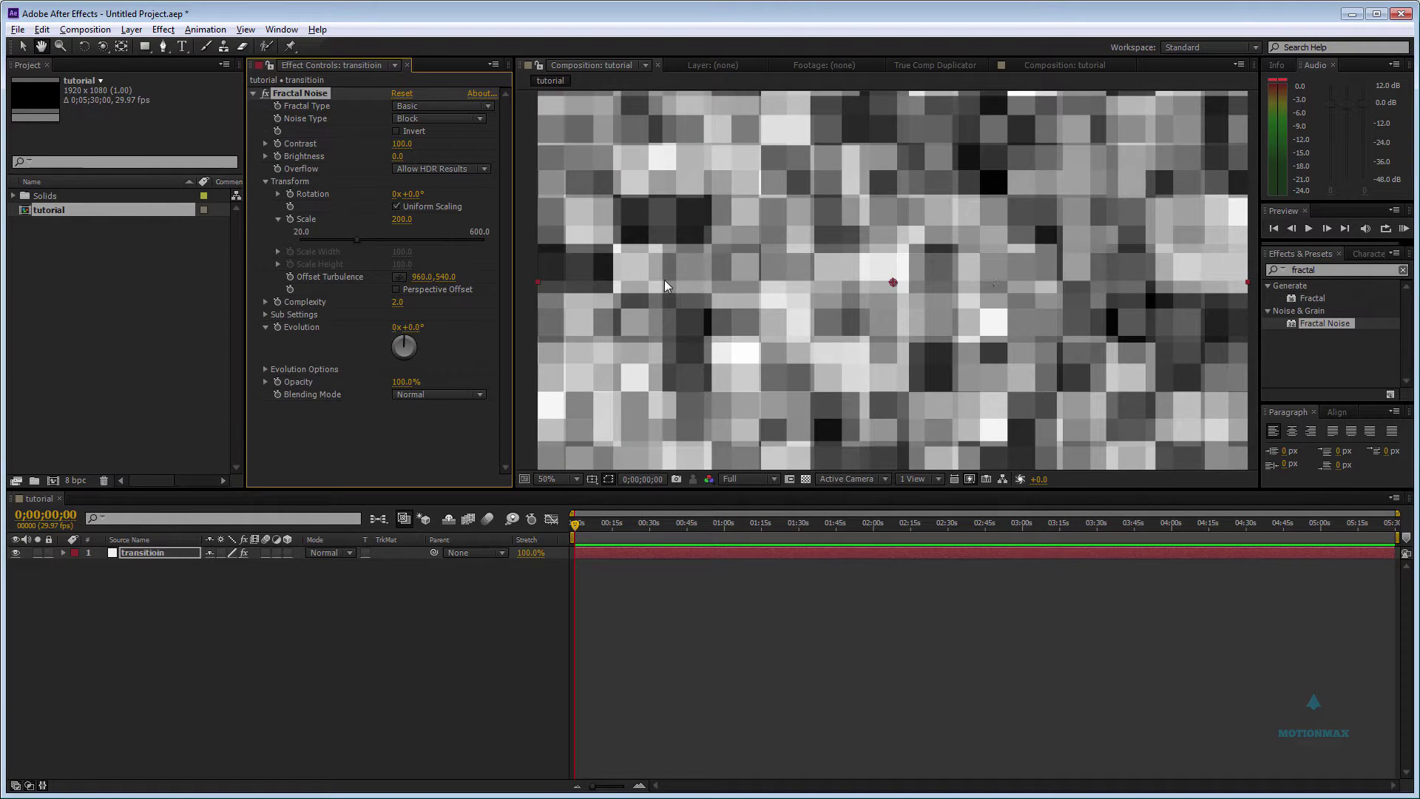
Try a smaller scale for the block noise pattern and undo the change.
drag(404, 219, 284, 220)
key(ctrl+z)
scroll(994, 257, down, 2)
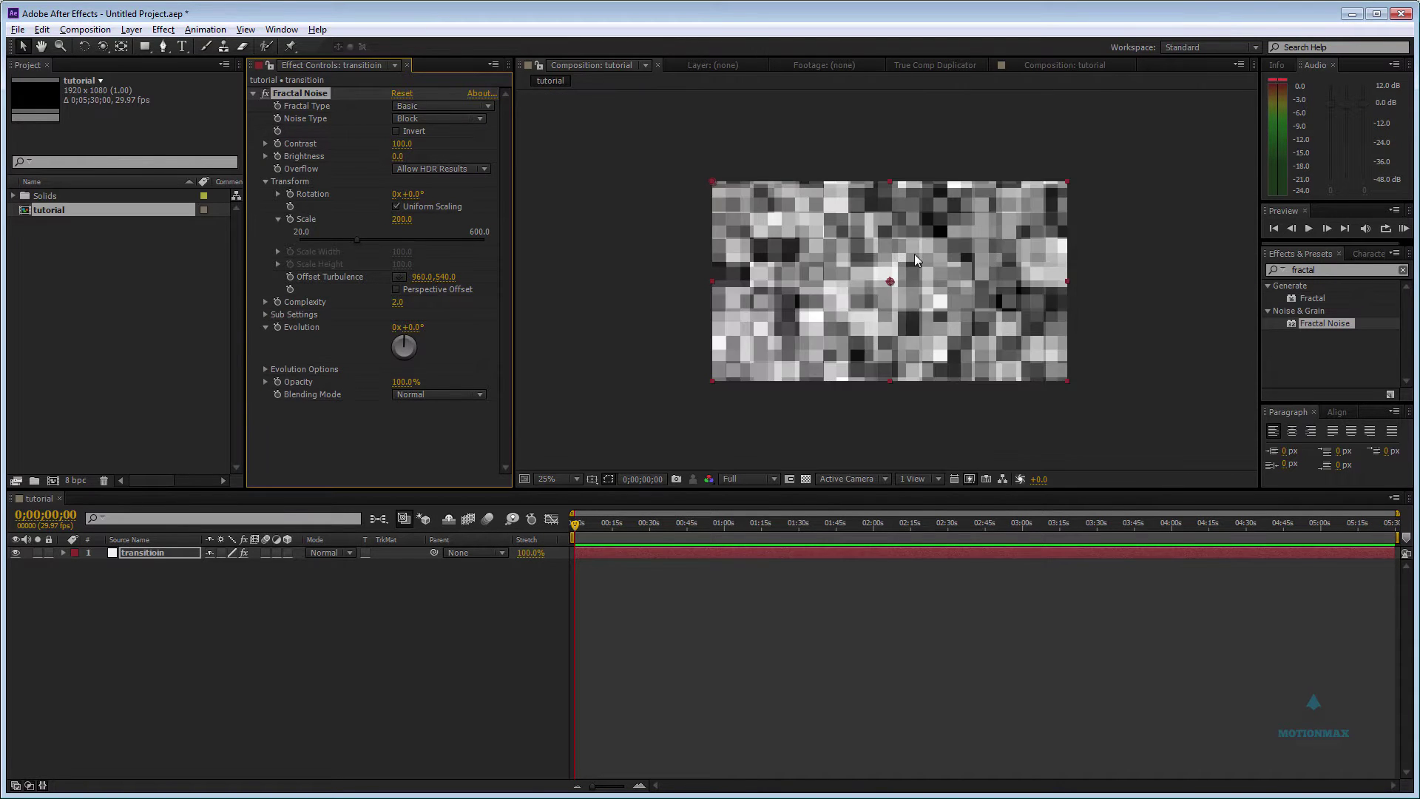
scroll(995, 288, up, 2)
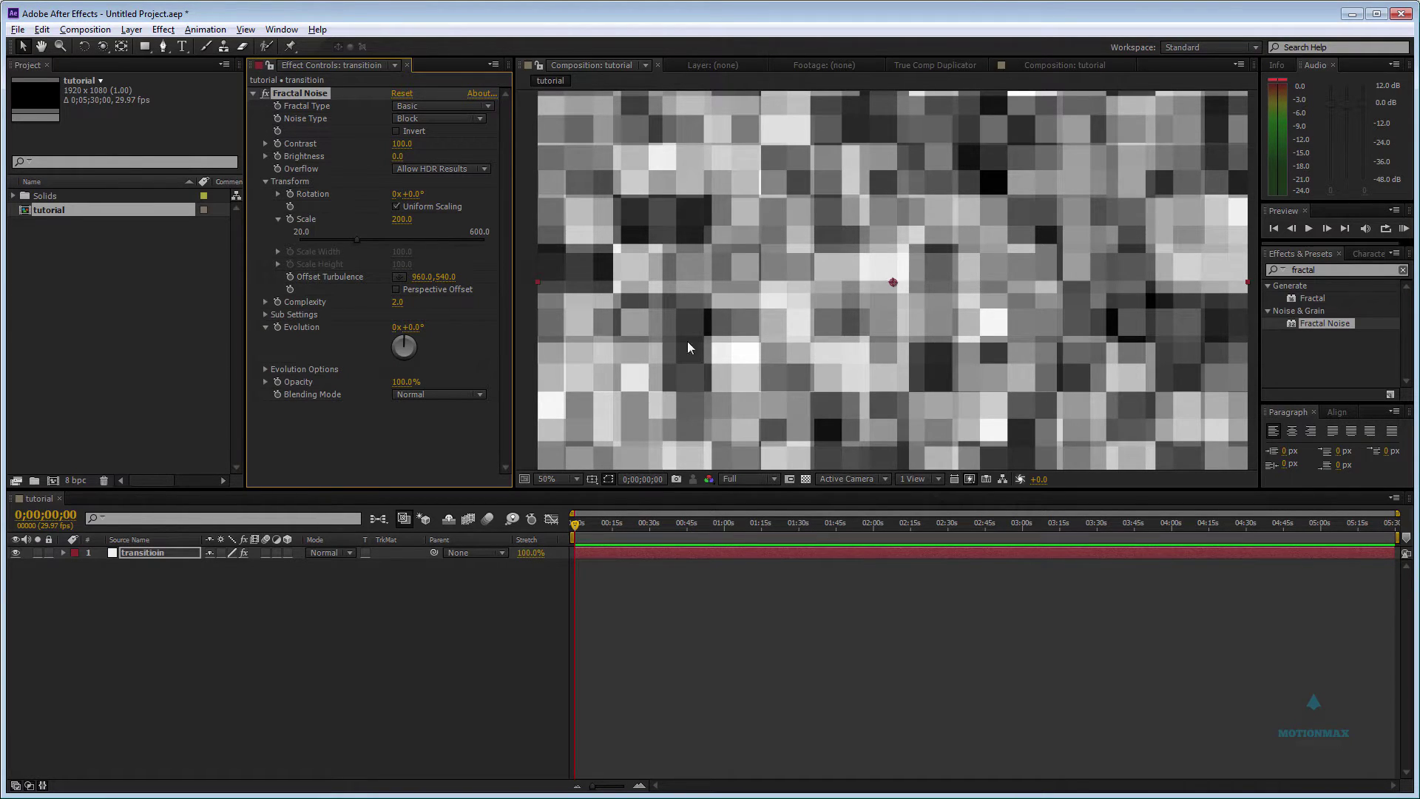
Set the Fractal Noise's complexity to 1 and look over the resulting block pattern.
click(398, 301)
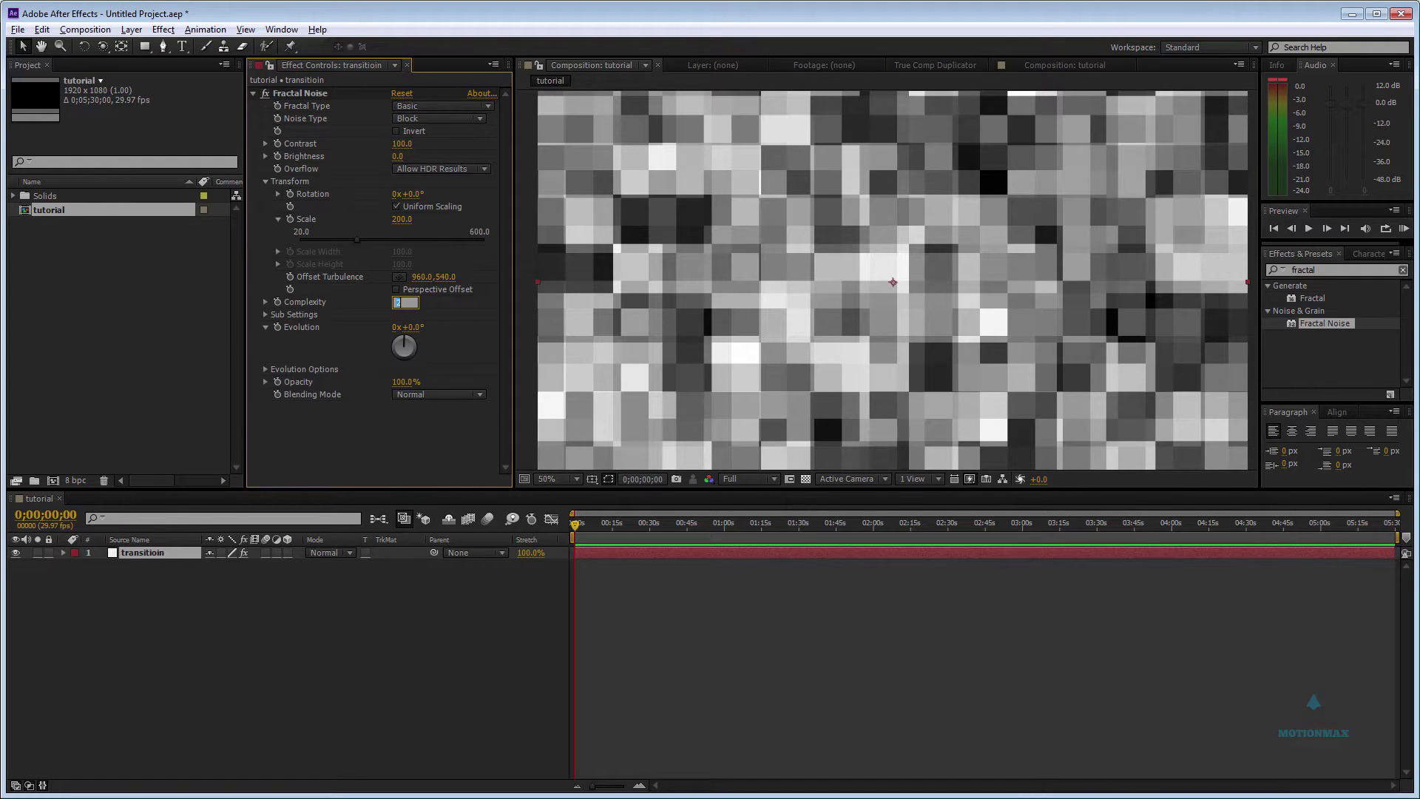
text(1)
key(Return)
key(space)
scroll(888, 133, down, 3)
drag(951, 271, 895, 326)
scroll(923, 285, up, 1)
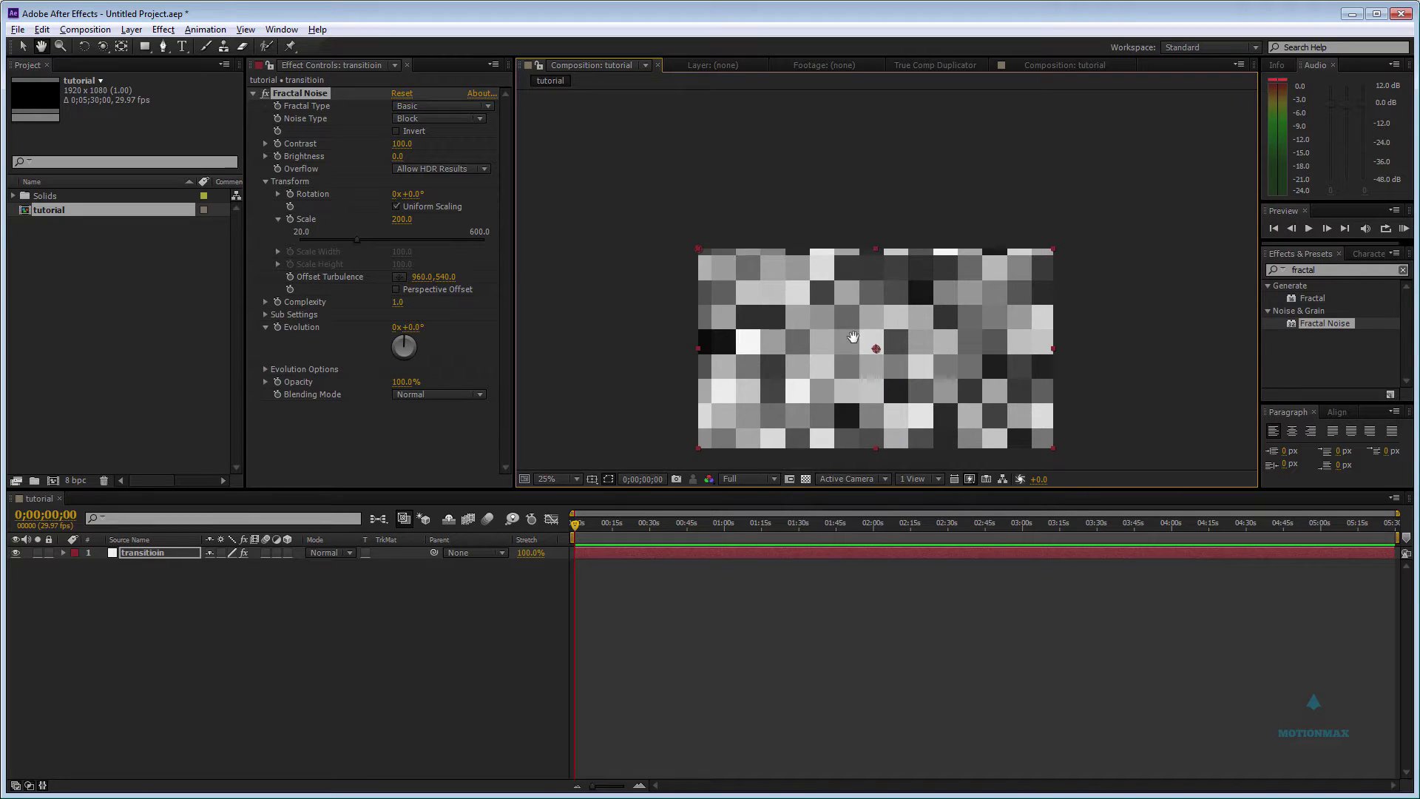
key(v)
Try different Evolution values for the Fractal Noise and undo the change.
drag(414, 334, 462, 318)
click(413, 327)
click(431, 340)
key(ctrl+z)
click(350, 469)
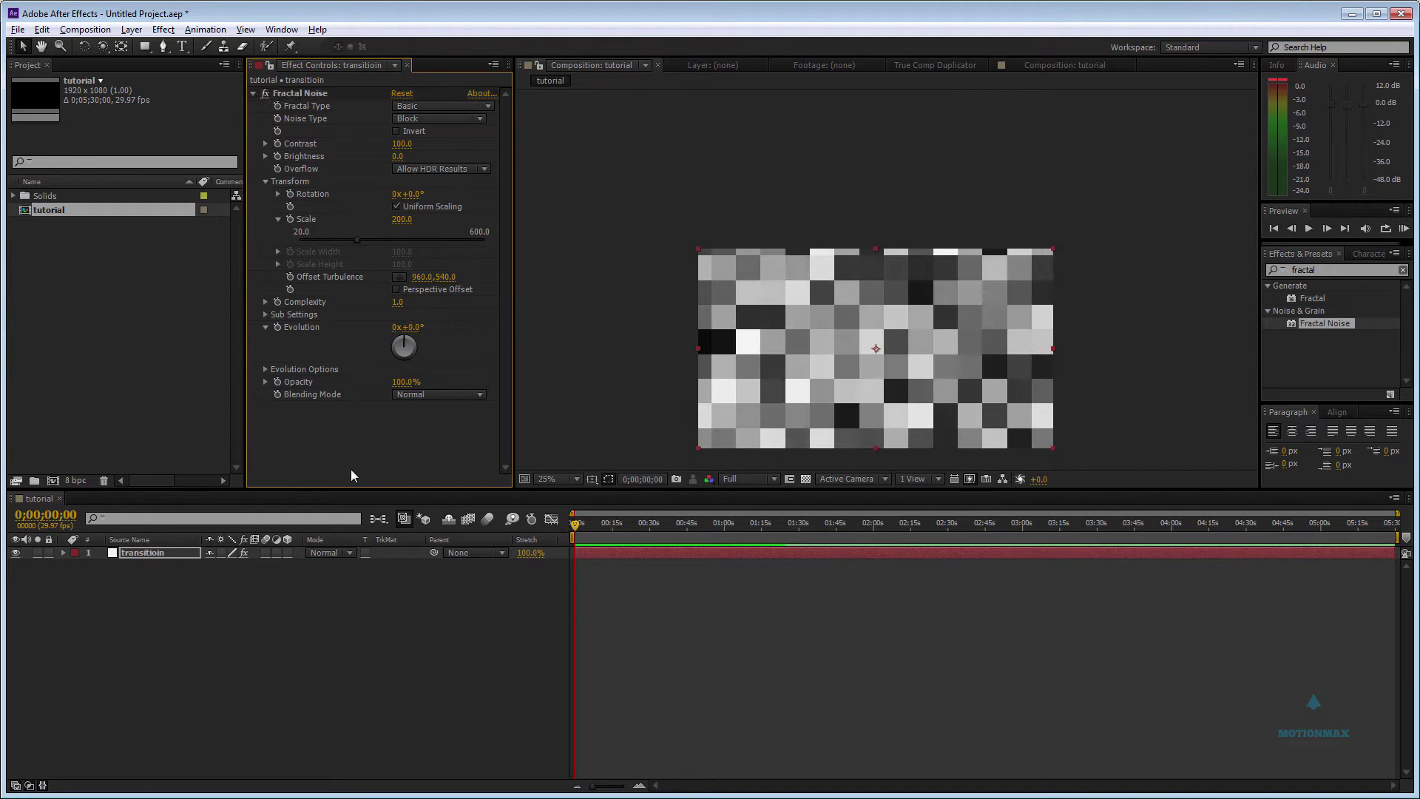
Animate the noise's Evolution with a keyframe at the composition's start and a changed value at 0;01;43;24.
click(278, 327)
drag(819, 531, 833, 530)
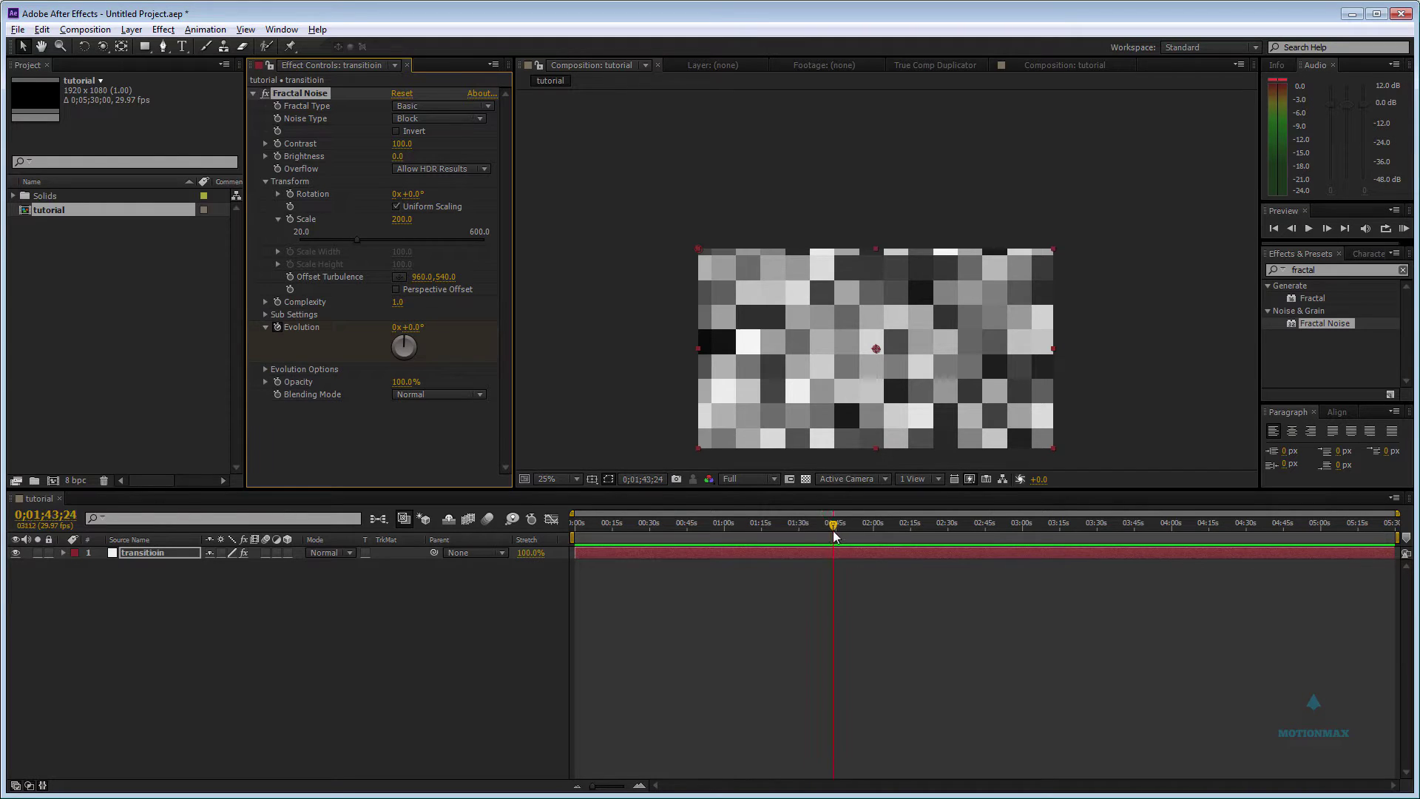
mouse_move(419, 338)
mouse_down()
mouse_move(404, 358)
mouse_move(395, 343)
mouse_up()
drag(794, 527, 577, 526)
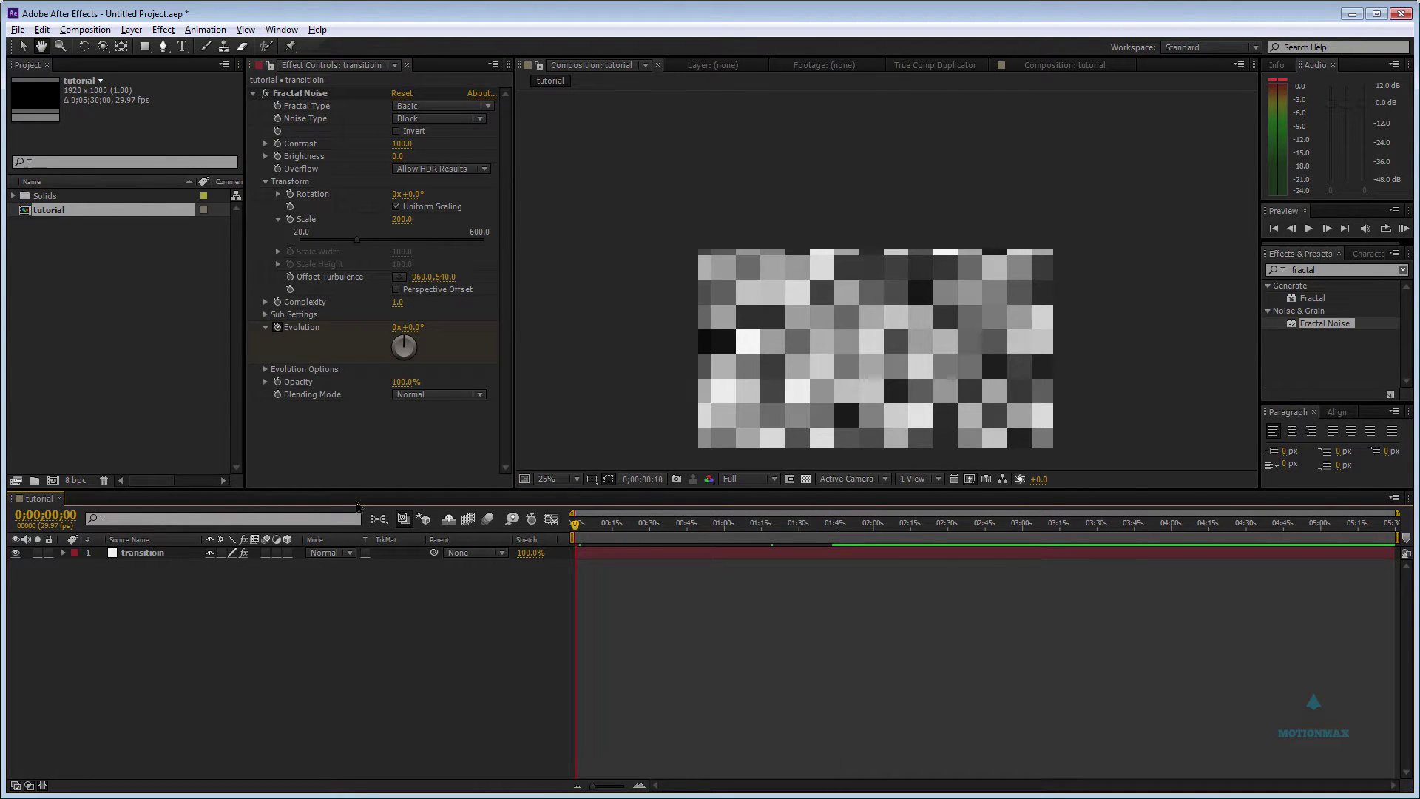
Move the second Evolution keyframe to about 0;00;11;09, change its Evolution value there, and preview the animation.
click(738, 552)
key(u)
drag(832, 579, 603, 578)
key(space)
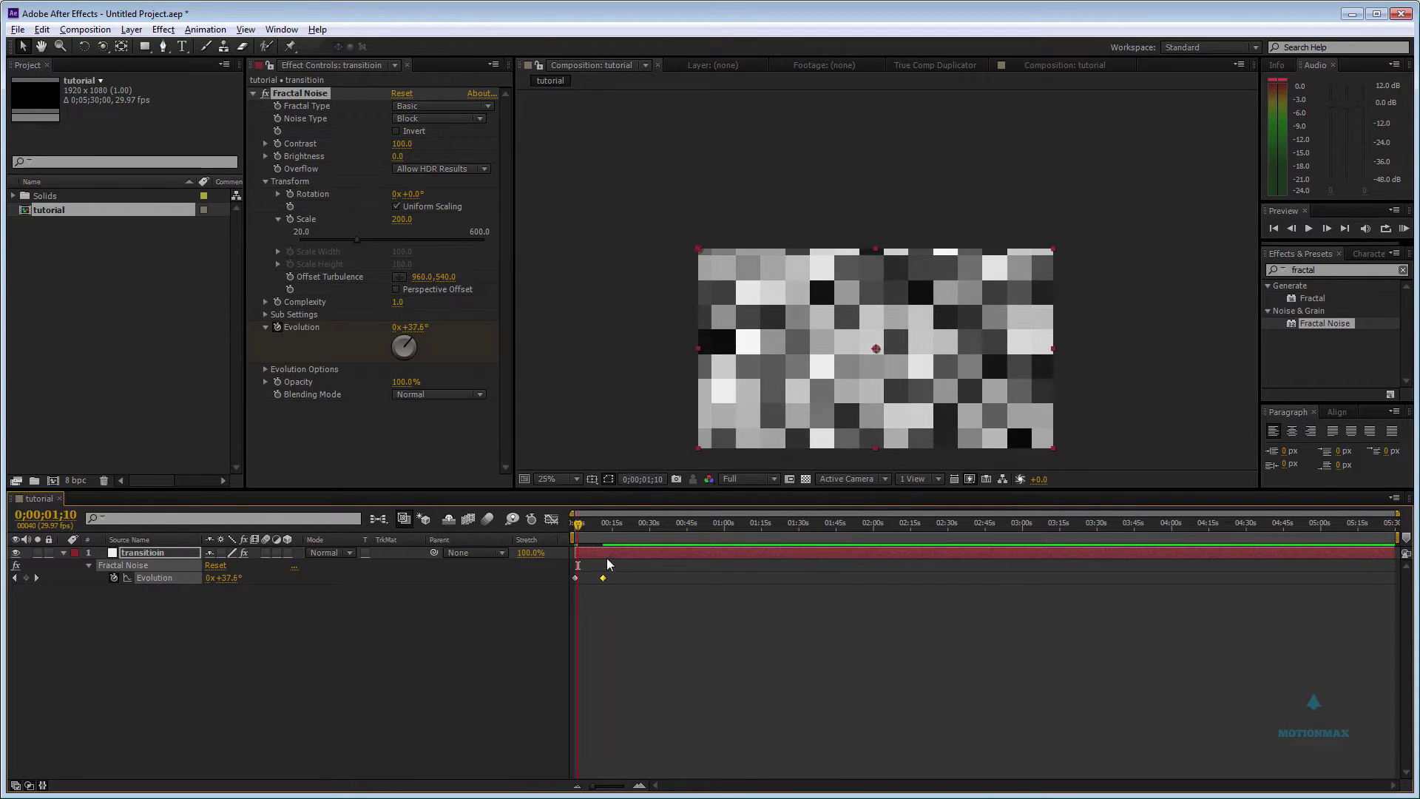
click(603, 527)
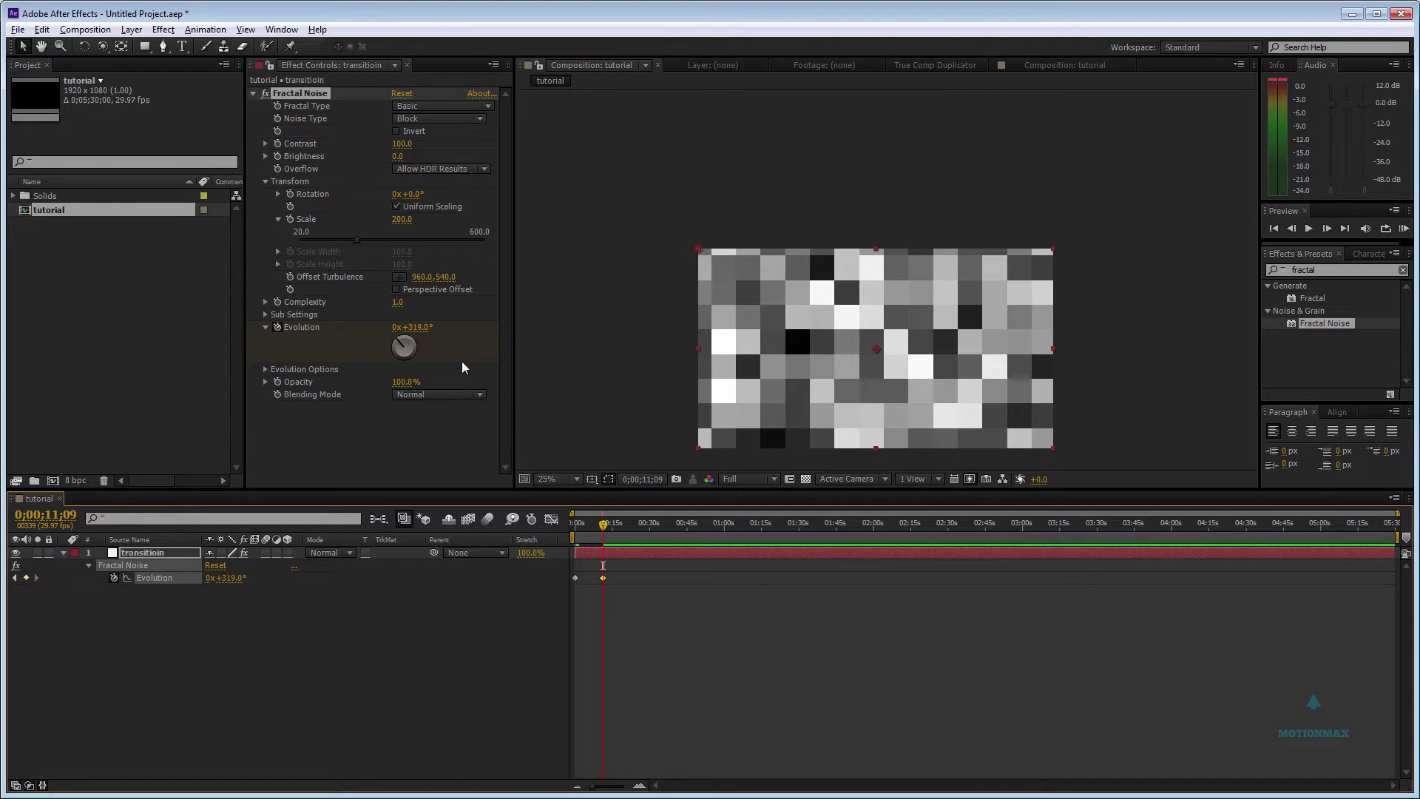
drag(421, 328, 432, 530)
key(space)
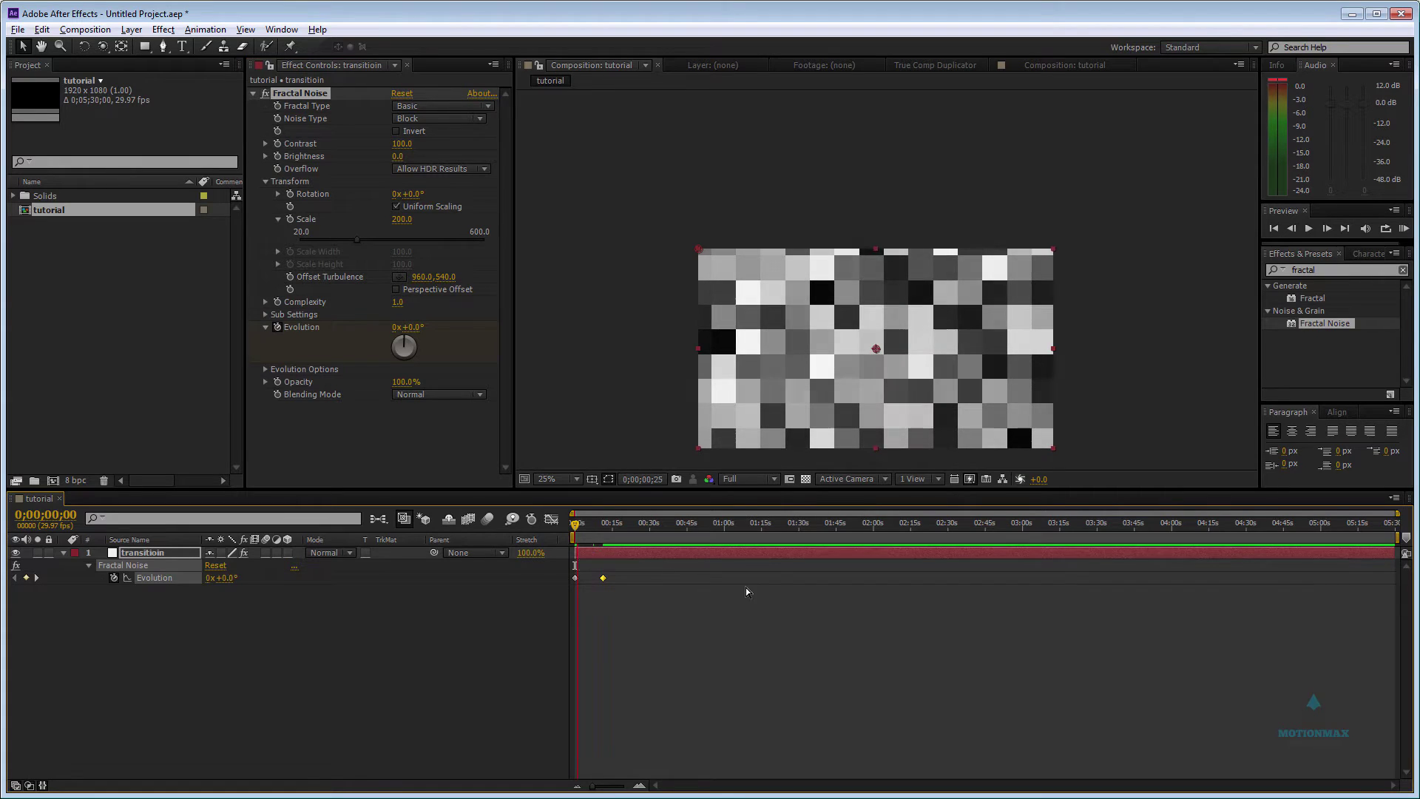
Remove the Evolution keyframes and set Evolution to 0°.
click(636, 564)
click(120, 579)
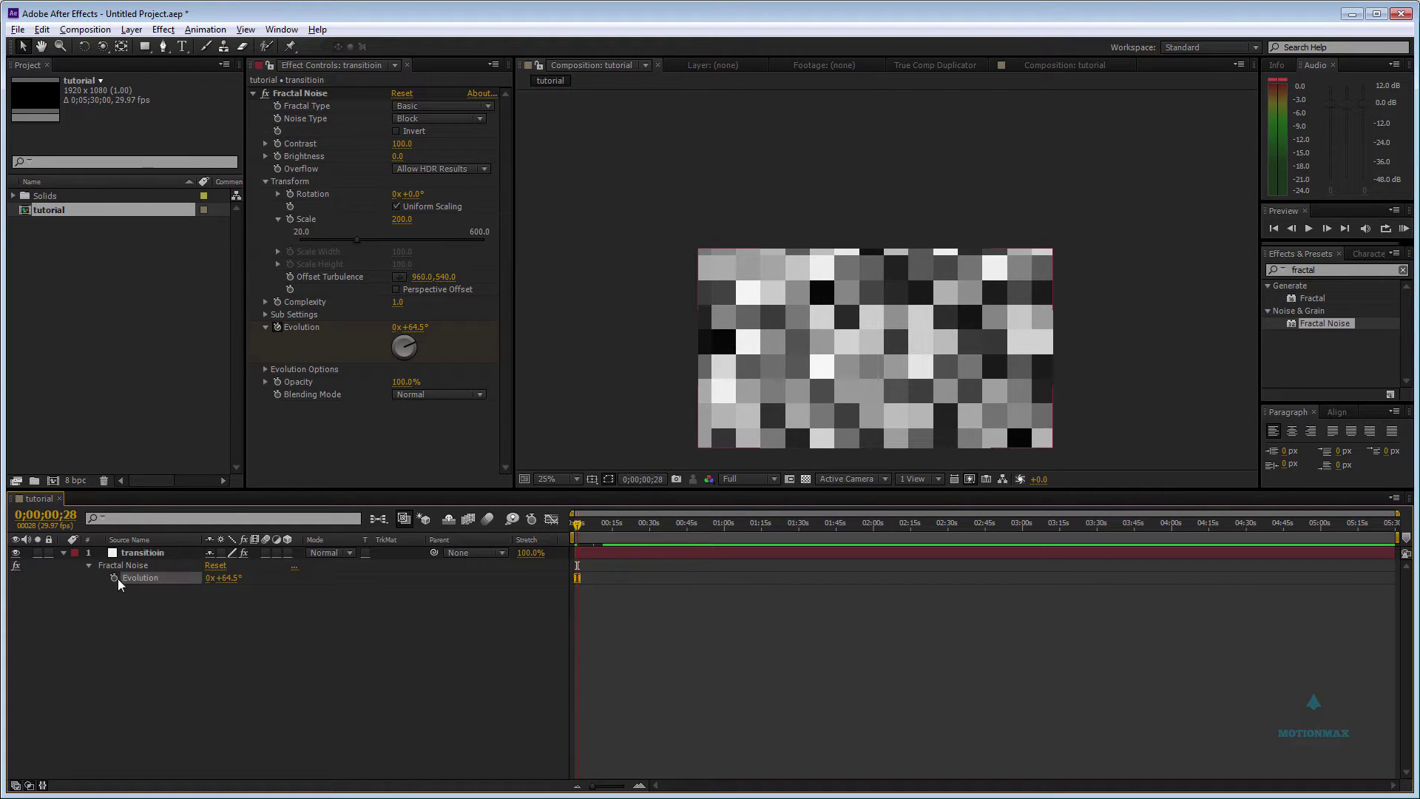
click(420, 327)
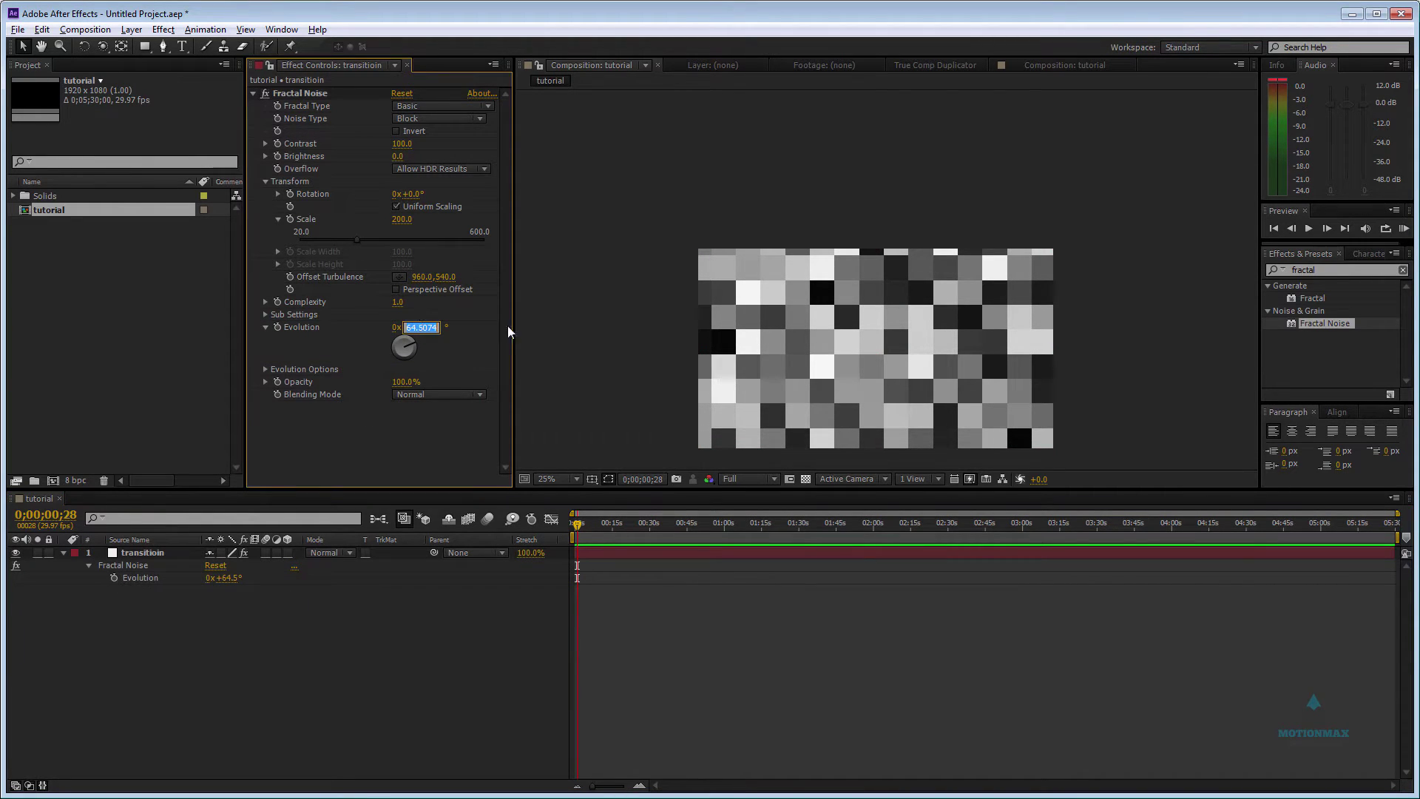
text(0)
key(Return)
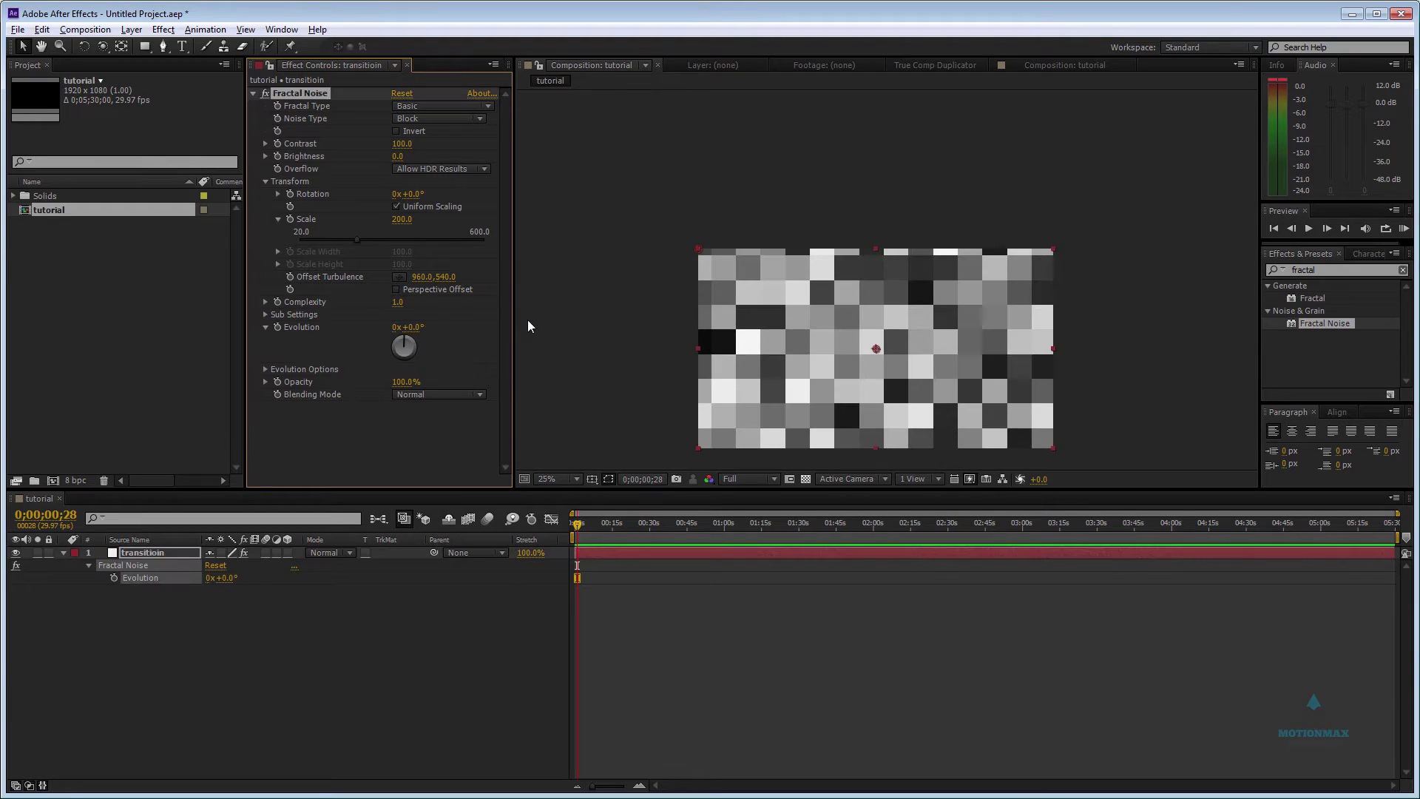
Set the Fractal Noise's complexity to 2 and check the finer blocks up close.
click(398, 302)
text(2)
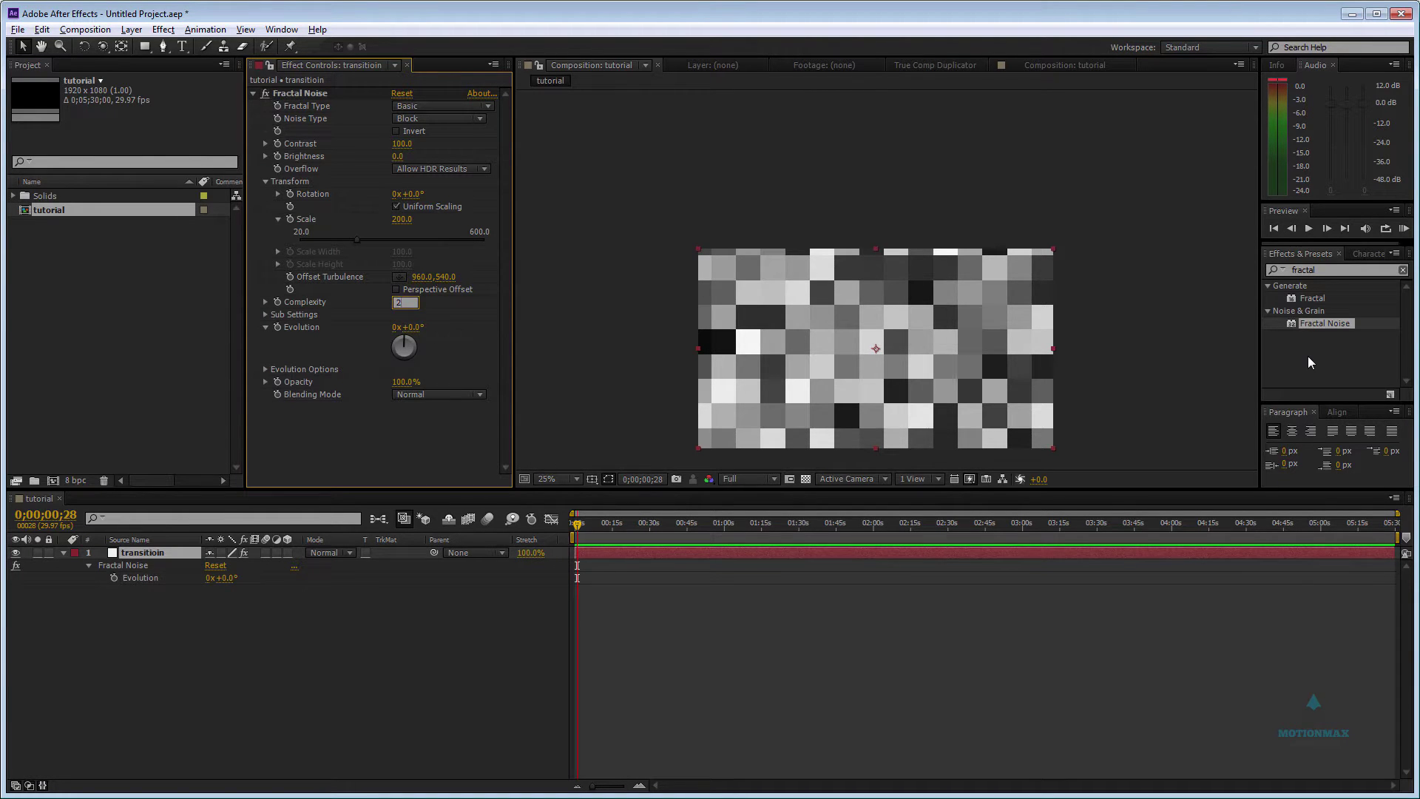
key(Return)
key(space)
scroll(917, 362, up, 3)
drag(890, 361, 916, 321)
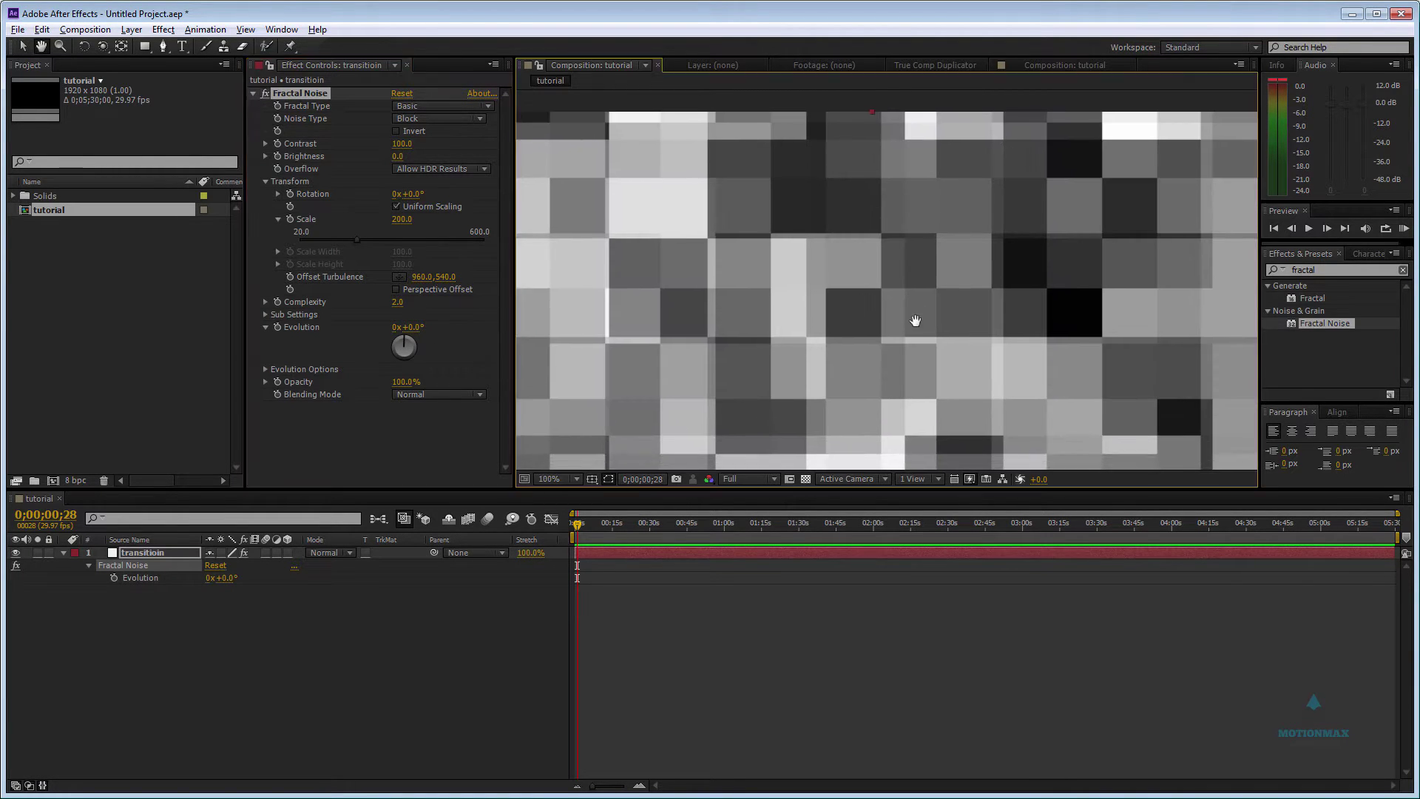
scroll(906, 322, down, 4)
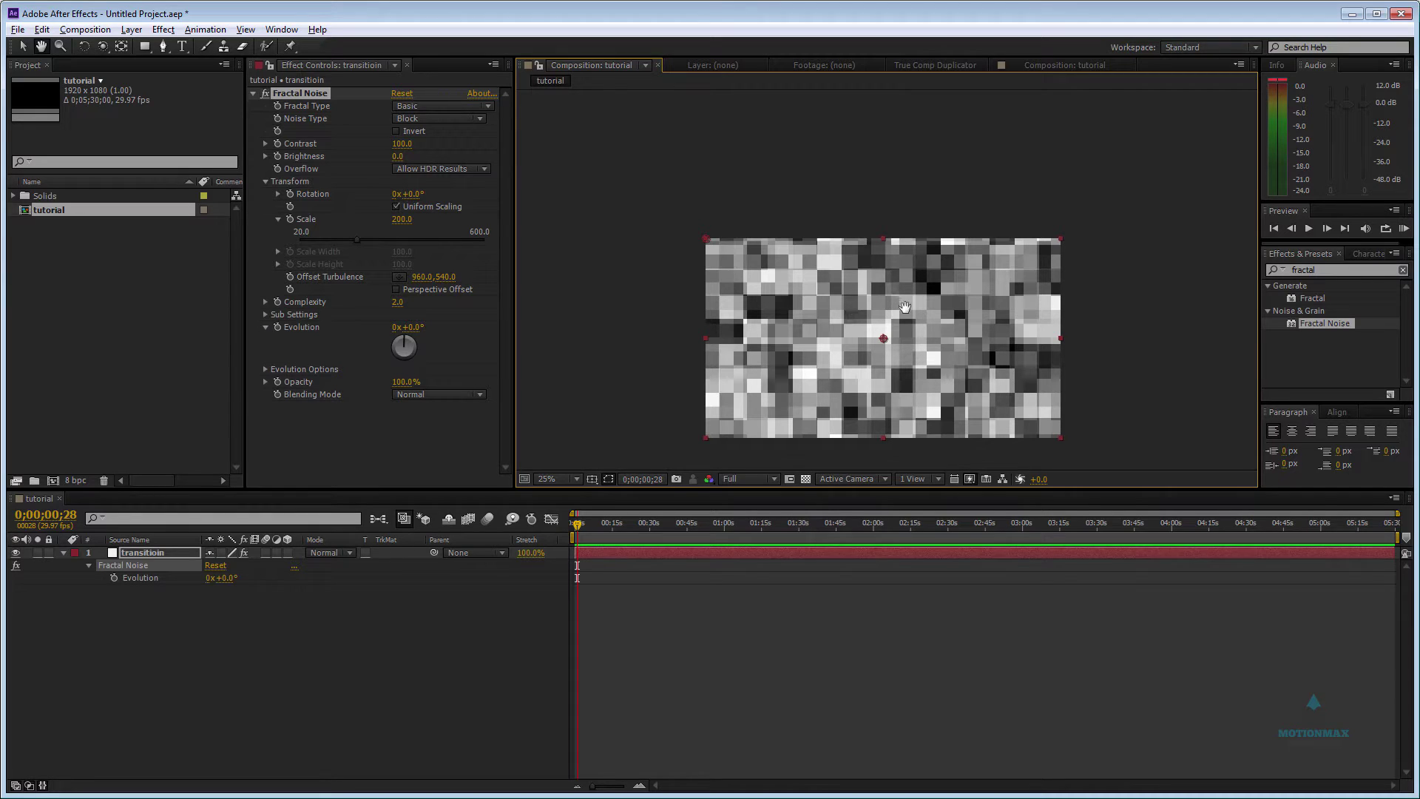
Try a Fractal Noise complexity of 3, compare the blocks, and set the complexity back to 2.
click(407, 302)
key(Return)
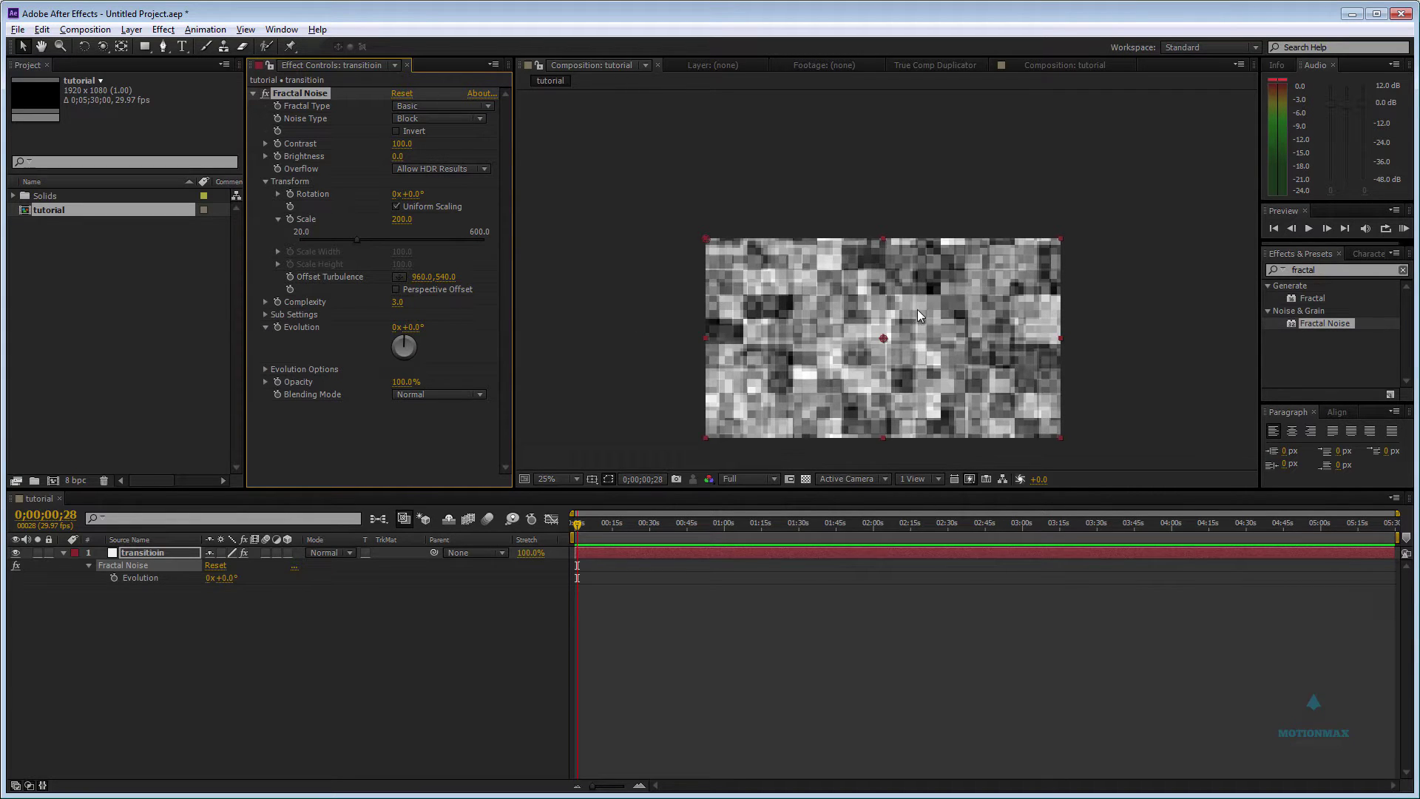
scroll(917, 309, up, 1)
click(400, 303)
text(2)
key(Return)
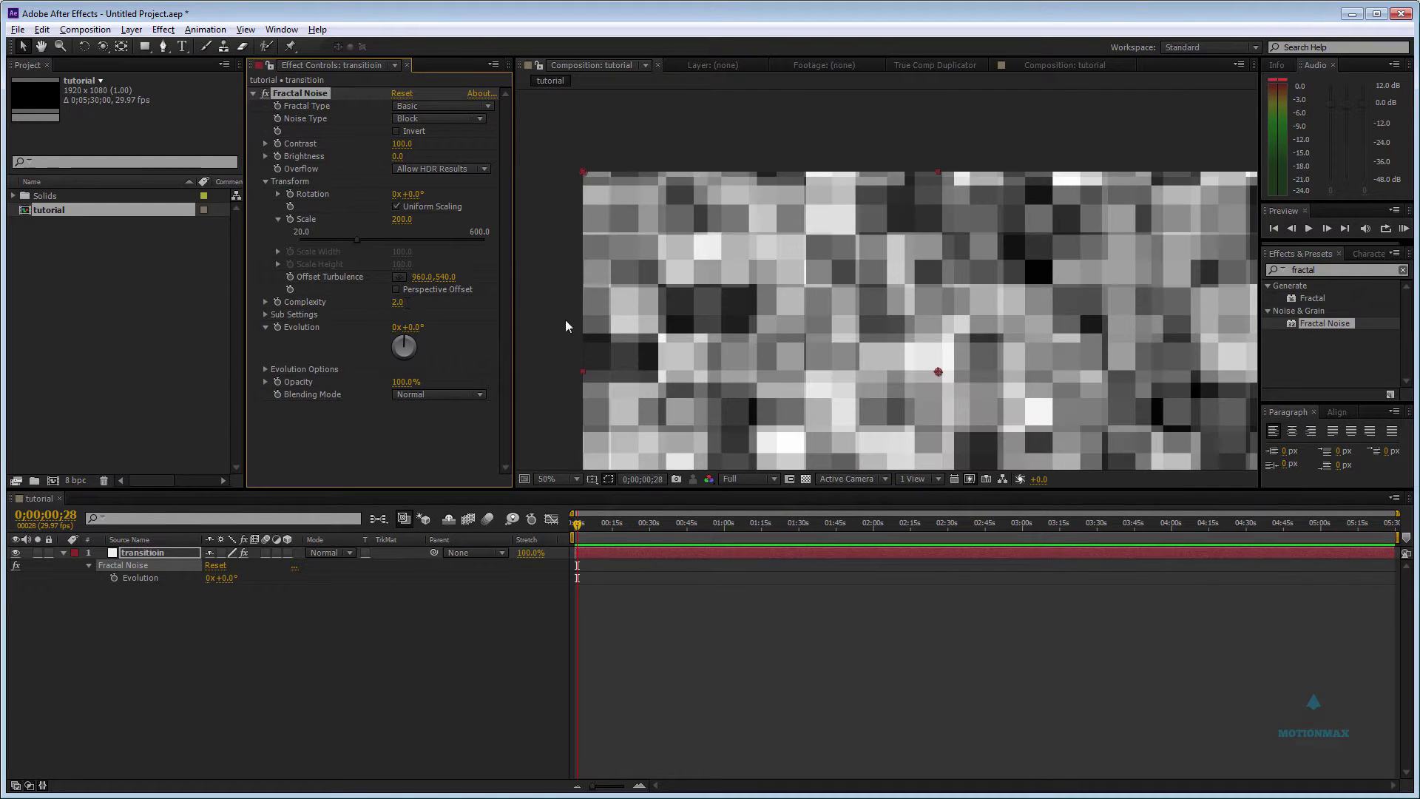
Set the Sub Influence in the Fractal Noise's sub settings to 100%.
click(265, 315)
click(400, 327)
text(100)
key(Return)
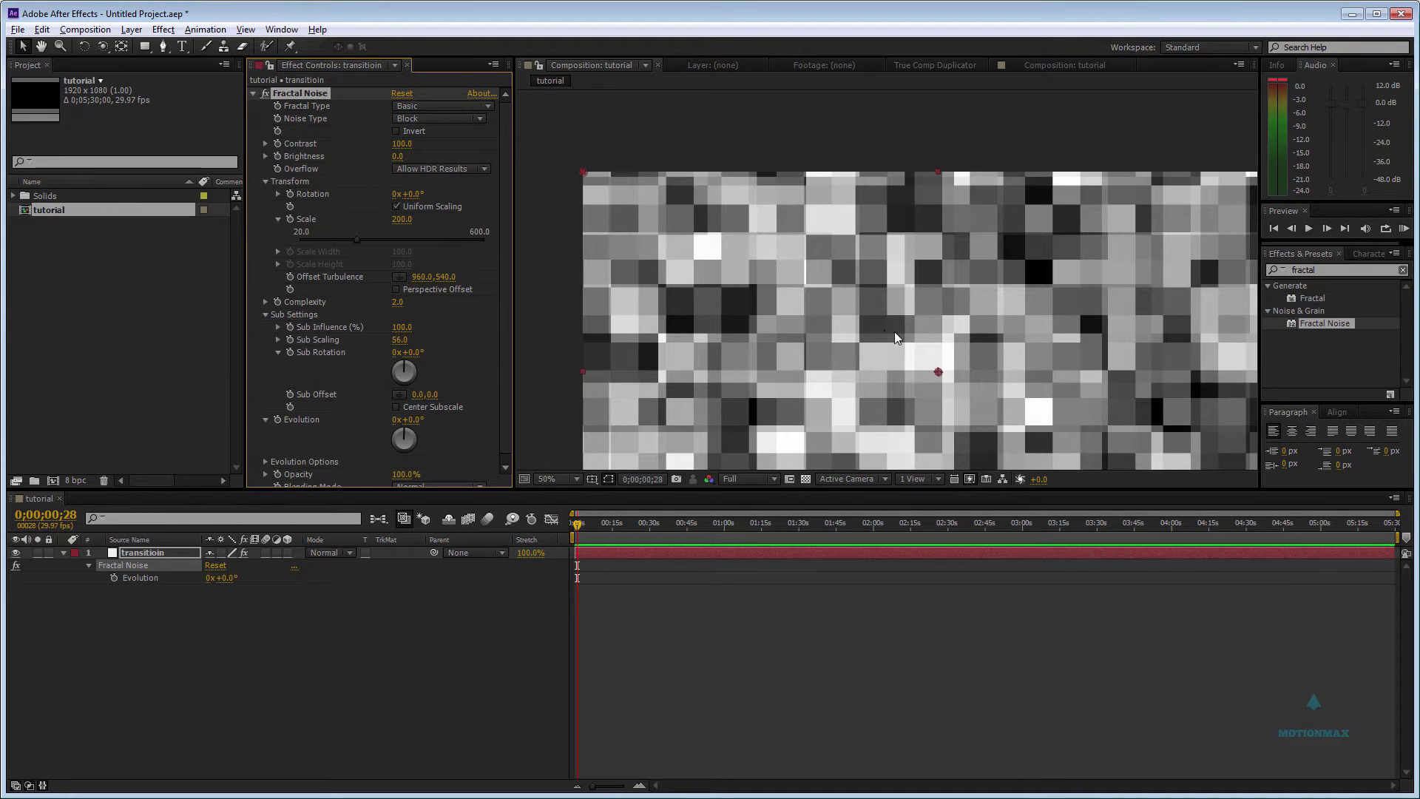
Set the Fractal Noise's Sub Scaling to 100 and its Sub Offset to 23, 35.
click(399, 340)
text(100)
key(Return)
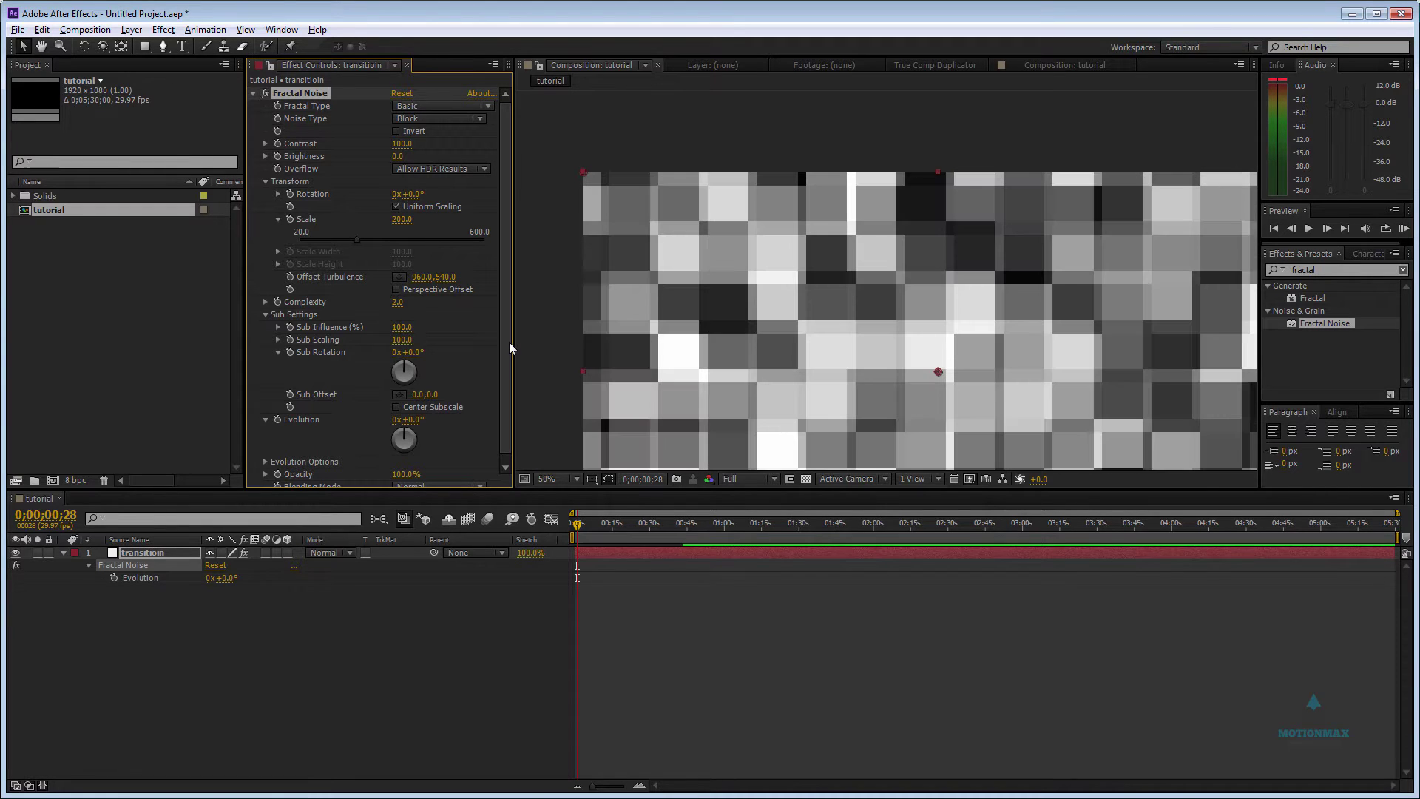
mouse_move(432, 398)
mouse_down()
mouse_move(464, 396)
mouse_move(404, 394)
mouse_move(437, 395)
mouse_up()
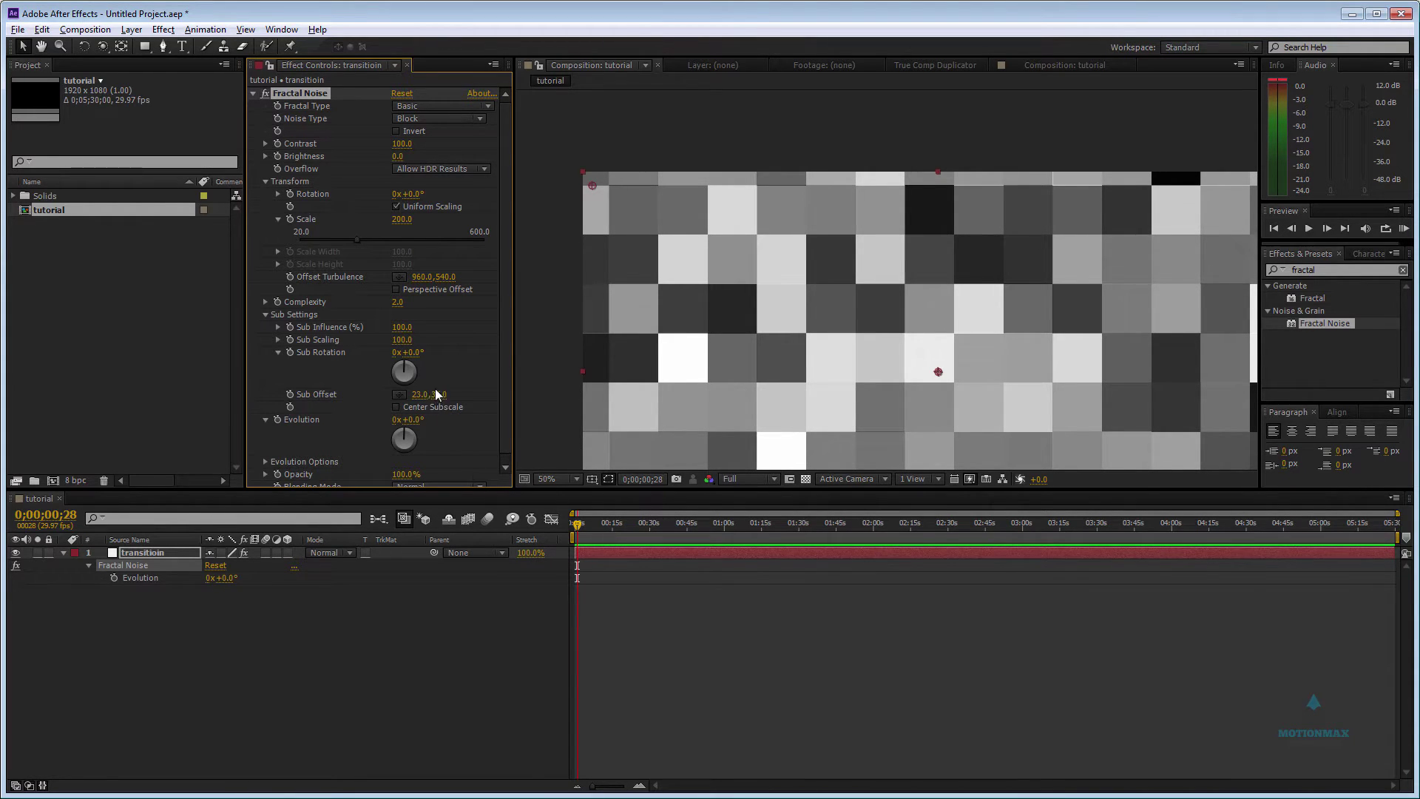
Try a 25° Evolution value and undo it, and set the Fractal Noise's Sub Rotation to 45°.
drag(411, 419, 437, 421)
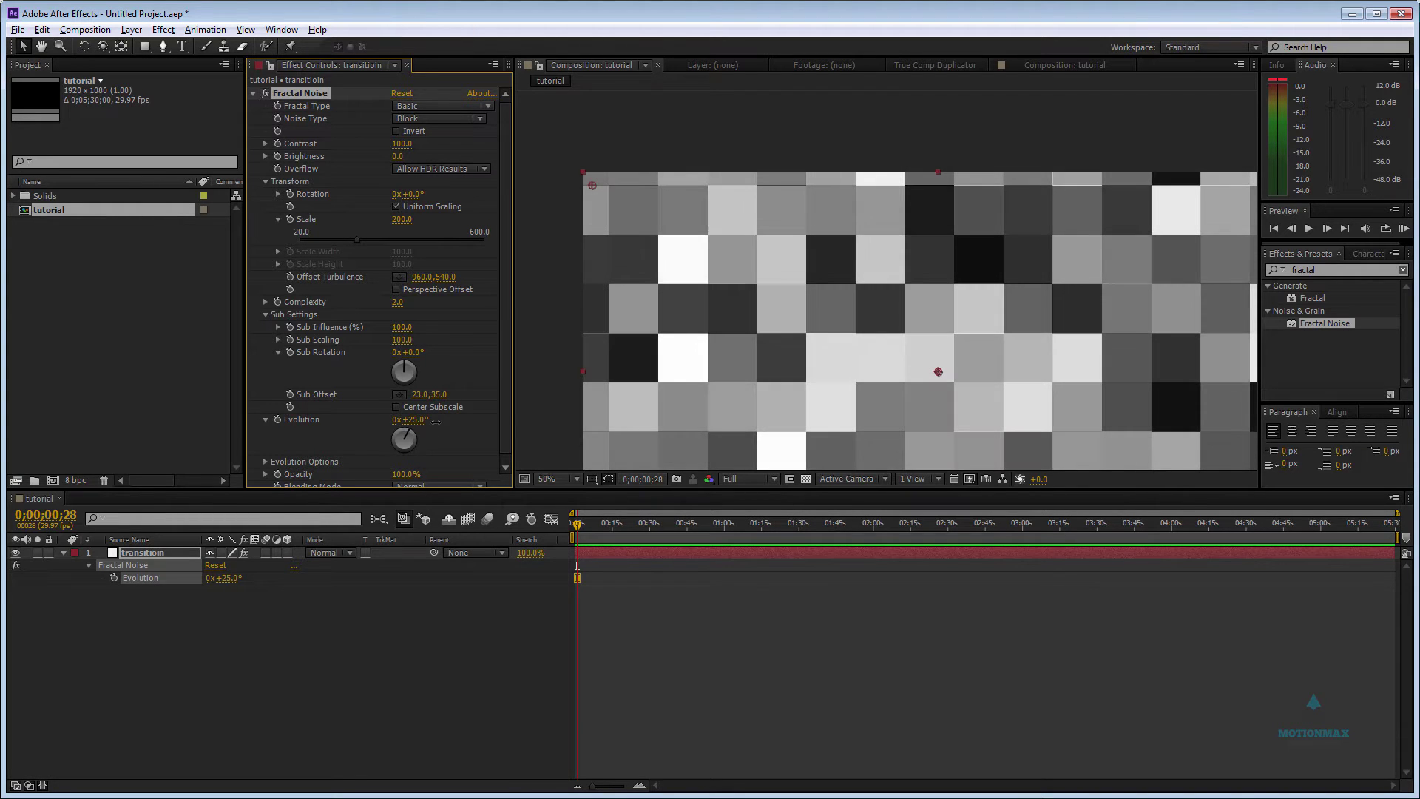
key(ctrl+z)
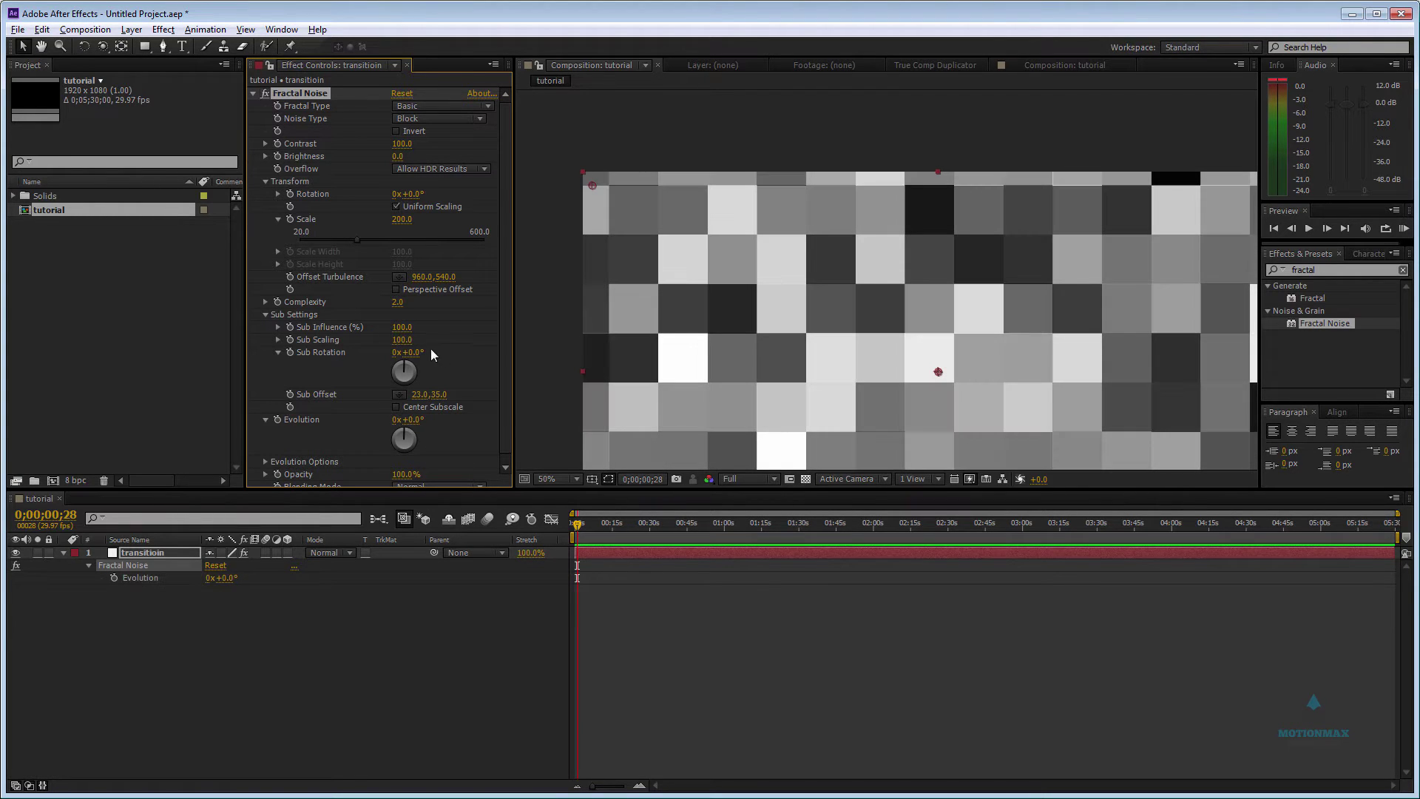
drag(418, 354, 433, 361)
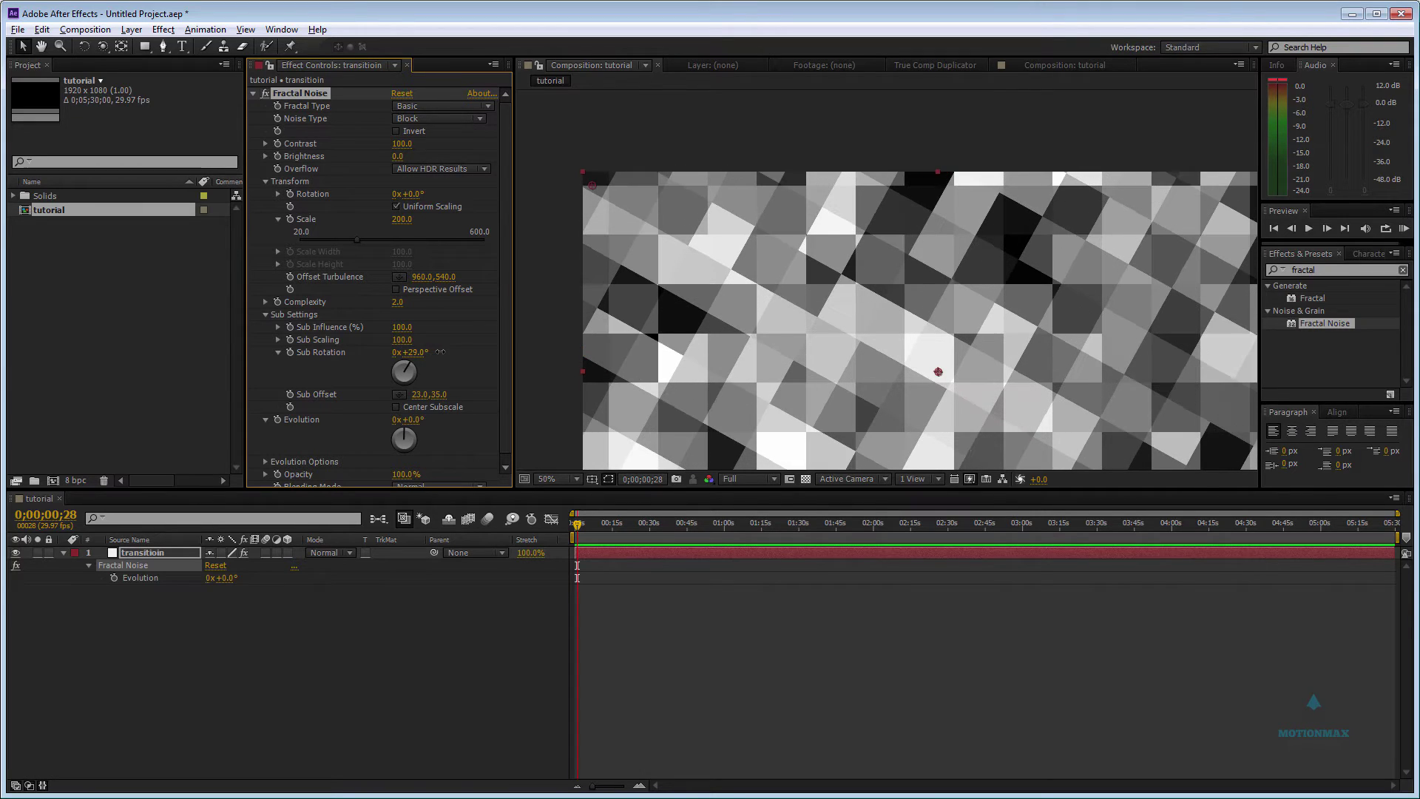
click(421, 353)
text(45)
key(Return)
click(748, 590)
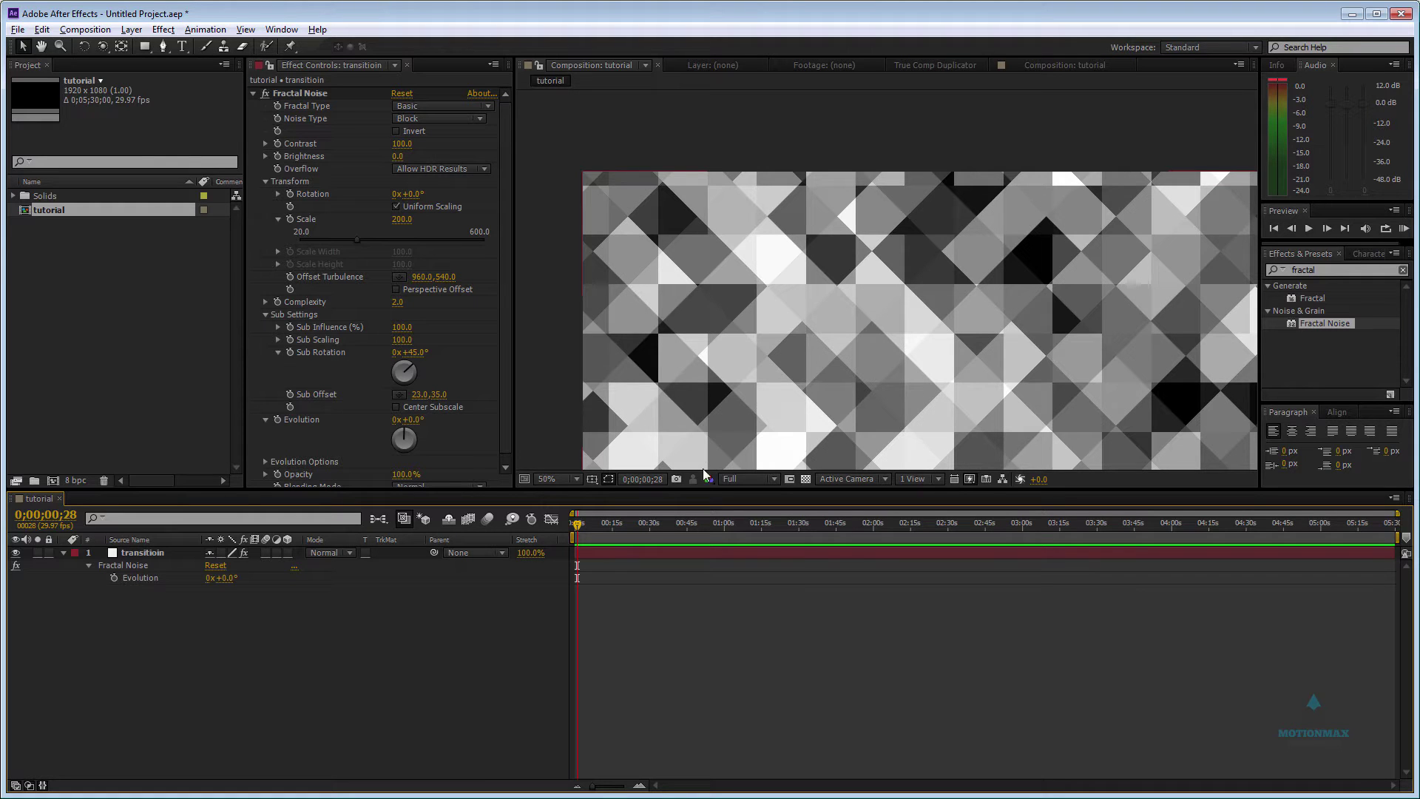
Create a new composition with the offered settings and add a full-frame rectangle shape layer to it.
click(54, 482)
click(781, 546)
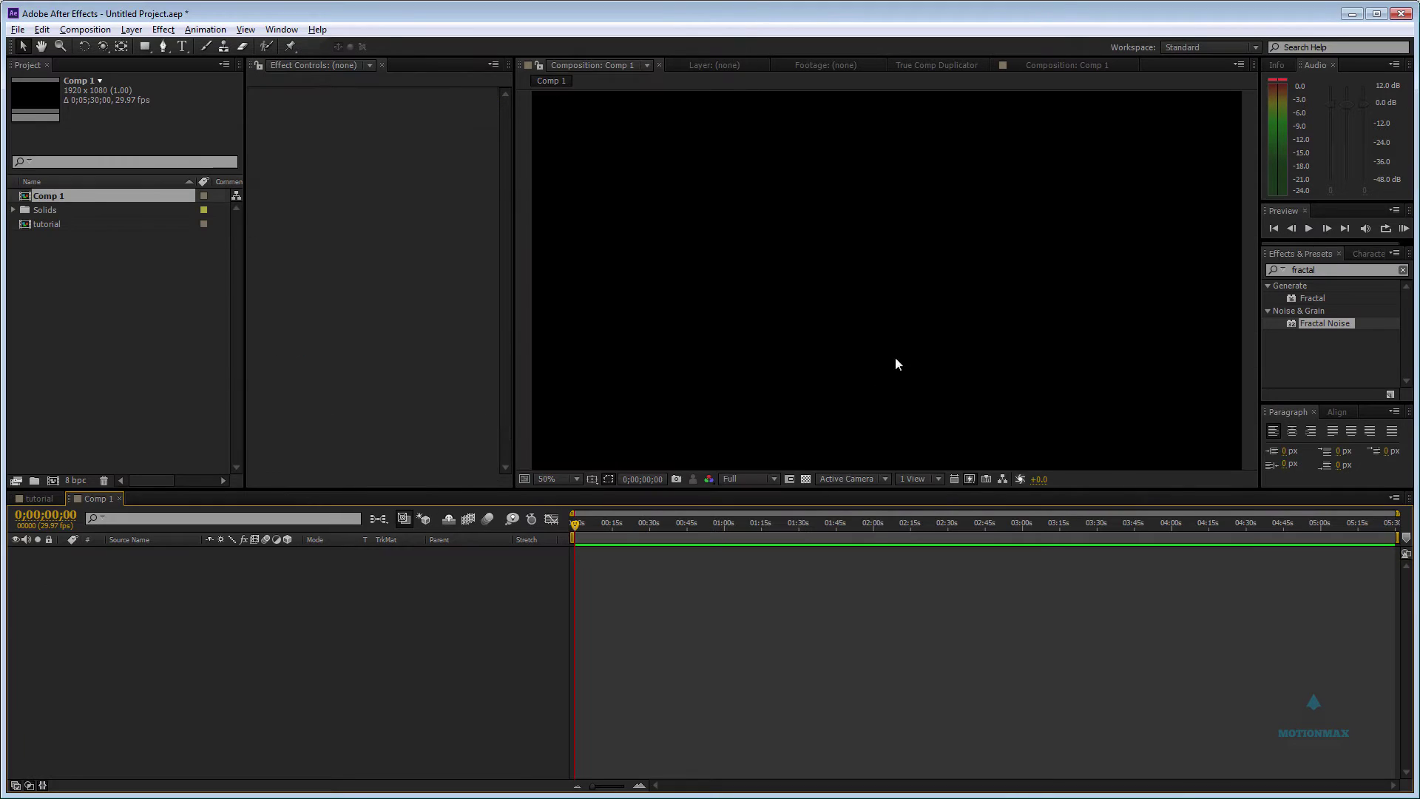
scroll(895, 364, down, 2)
double_click(152, 49)
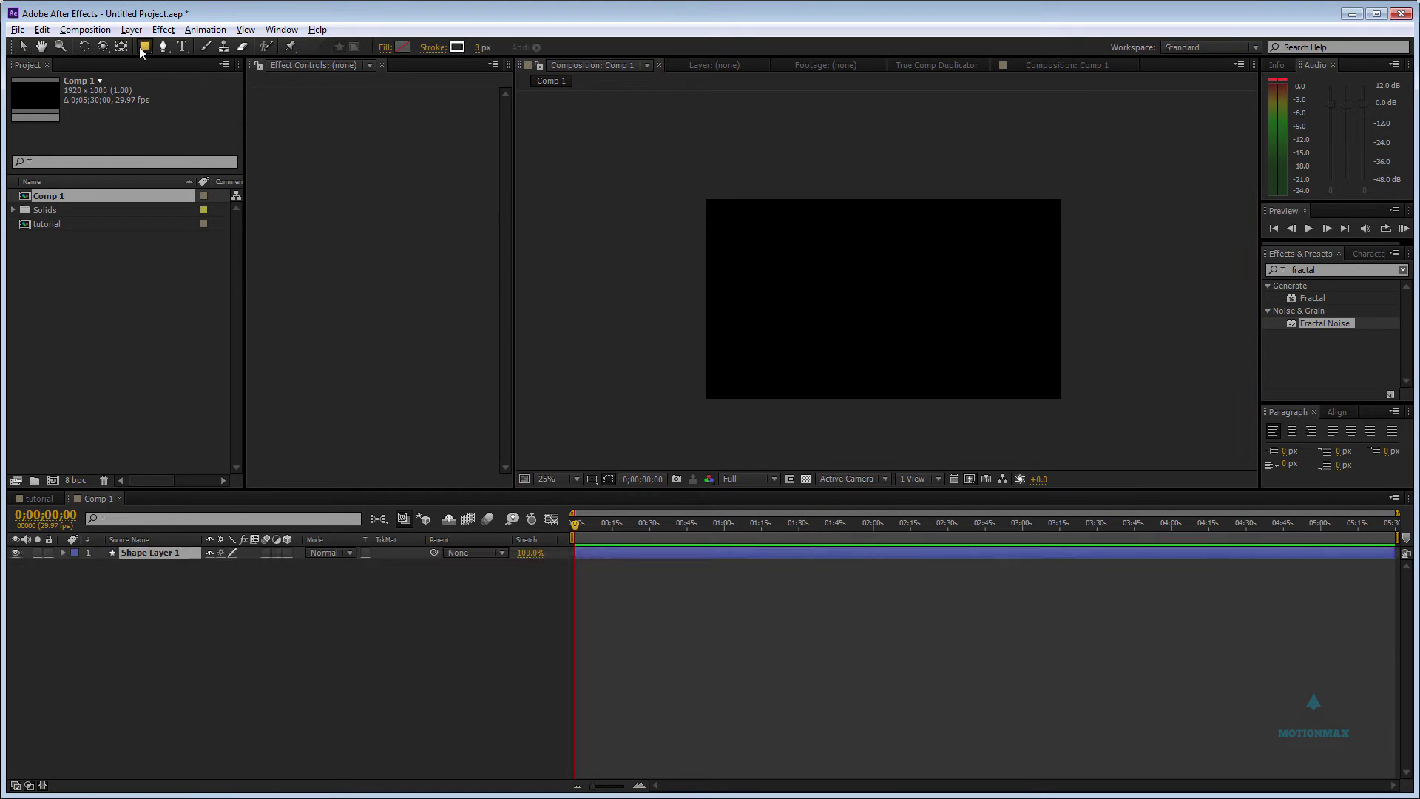
Make the rectangle path a square with linked dimensions and reduce its size to about 491 × 491 px.
key(u)
key(u)
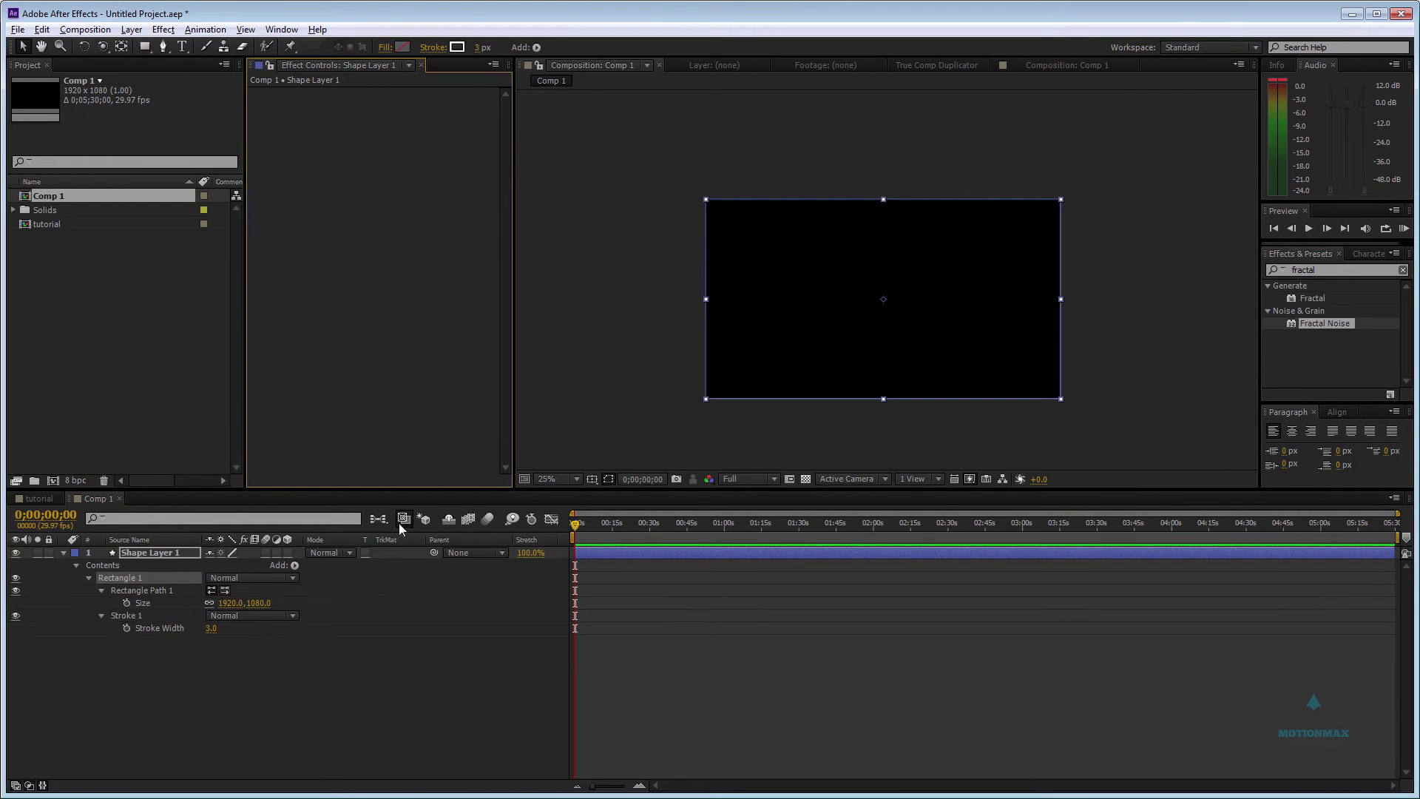
click(202, 597)
alt+click(210, 603)
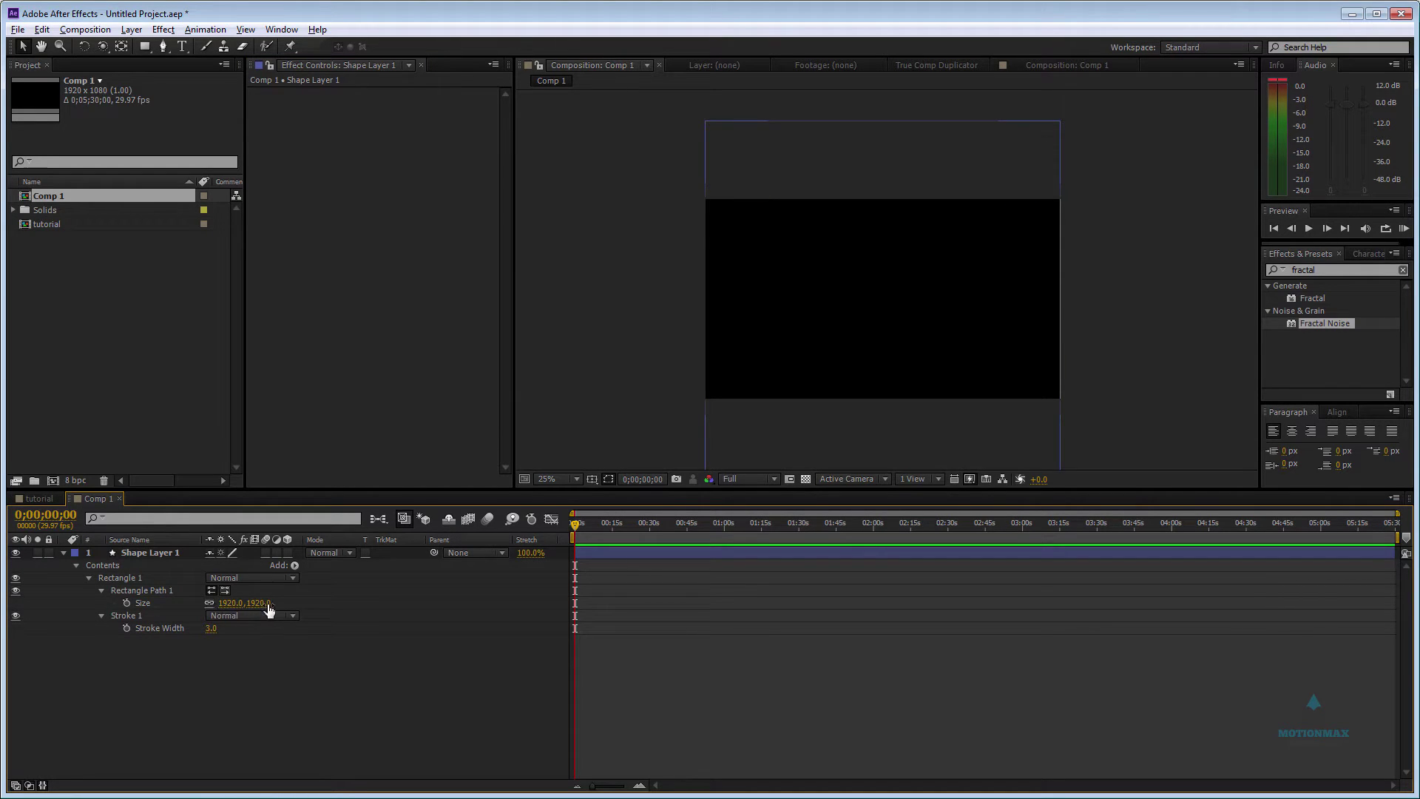
drag(268, 603, 163, 603)
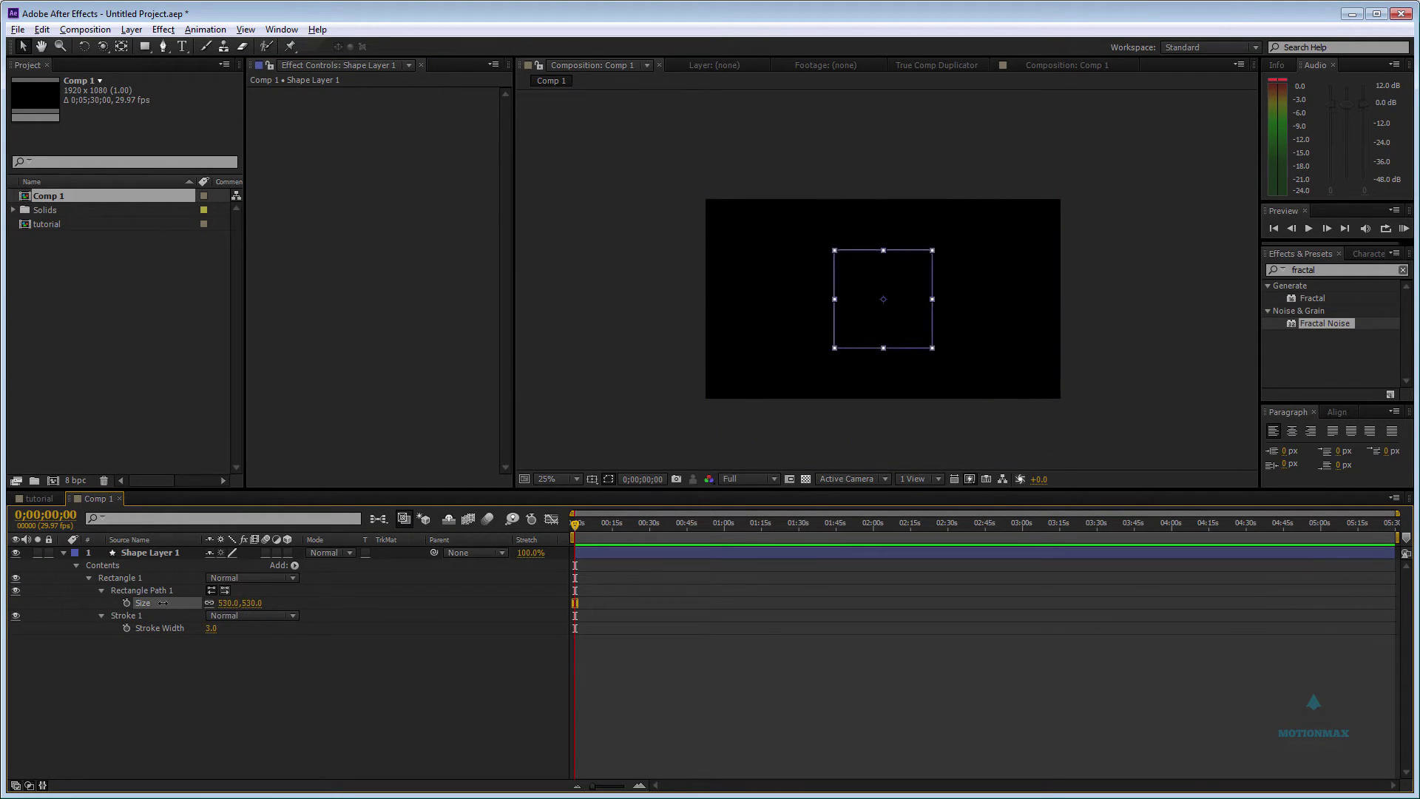
scroll(913, 403, up, 2)
key(space)
mouse_move(956, 350)
mouse_down()
mouse_move(1066, 309)
mouse_move(862, 348)
mouse_move(843, 376)
mouse_up()
key(v)
drag(254, 603, 225, 603)
click(360, 673)
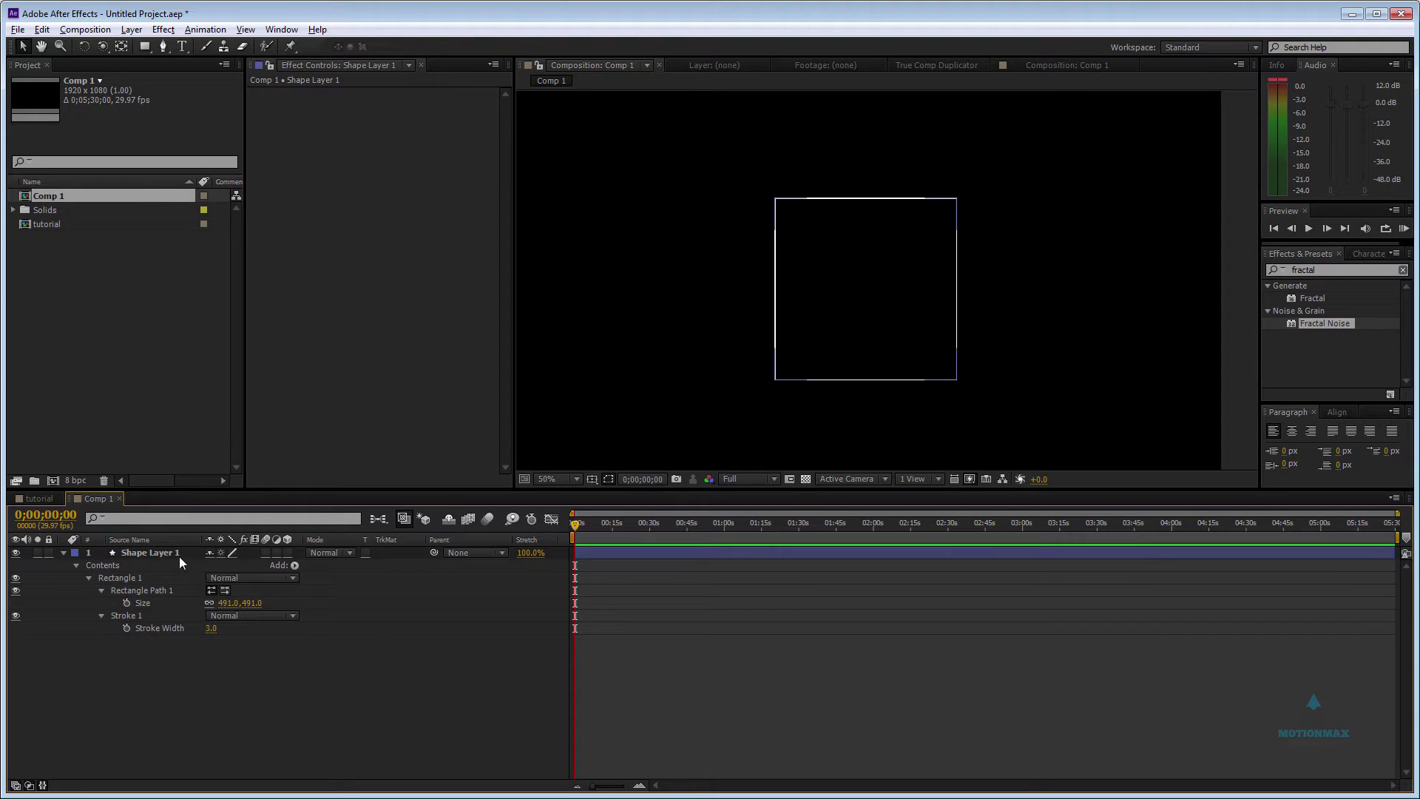
Duplicate the square's shape layer and rotate the copy to 45°, after trying 75°.
click(179, 556)
key(ctrl+d)
click(63, 566)
key(r)
click(223, 565)
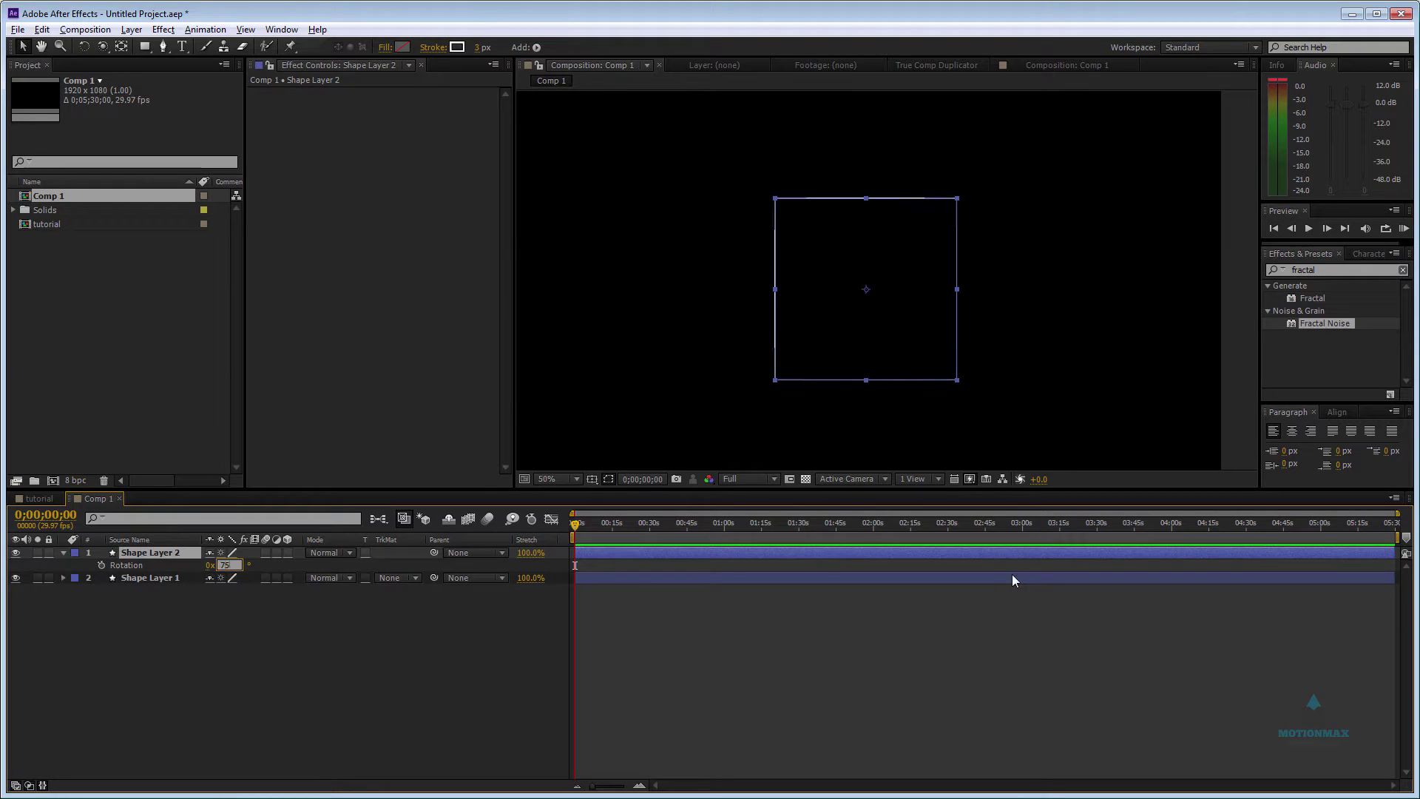
text(75)
key(Return)
click(225, 565)
text(45)
key(Return)
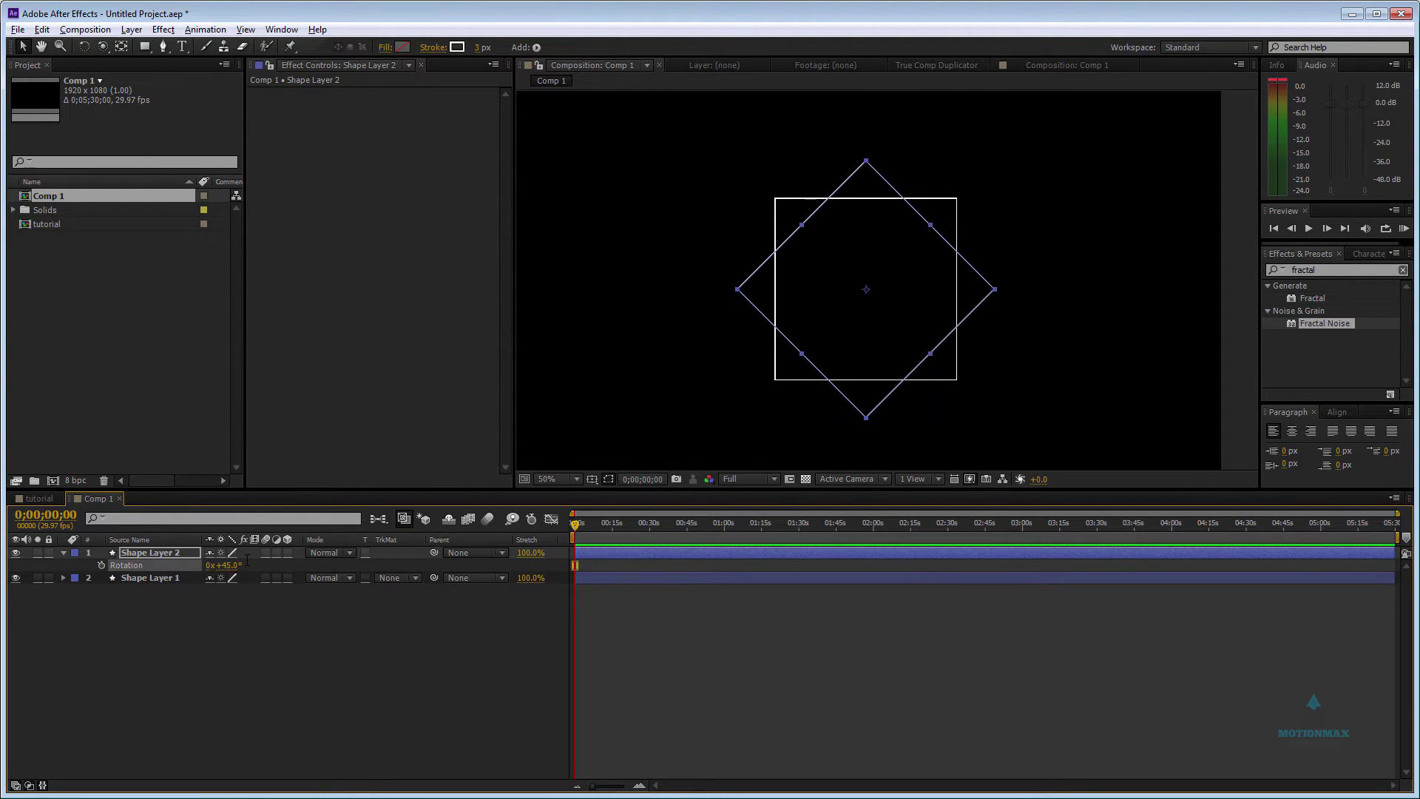
click(175, 630)
Move the rotated square so its centre lies on the upright square's left edge, and scale it to 71%.
click(170, 557)
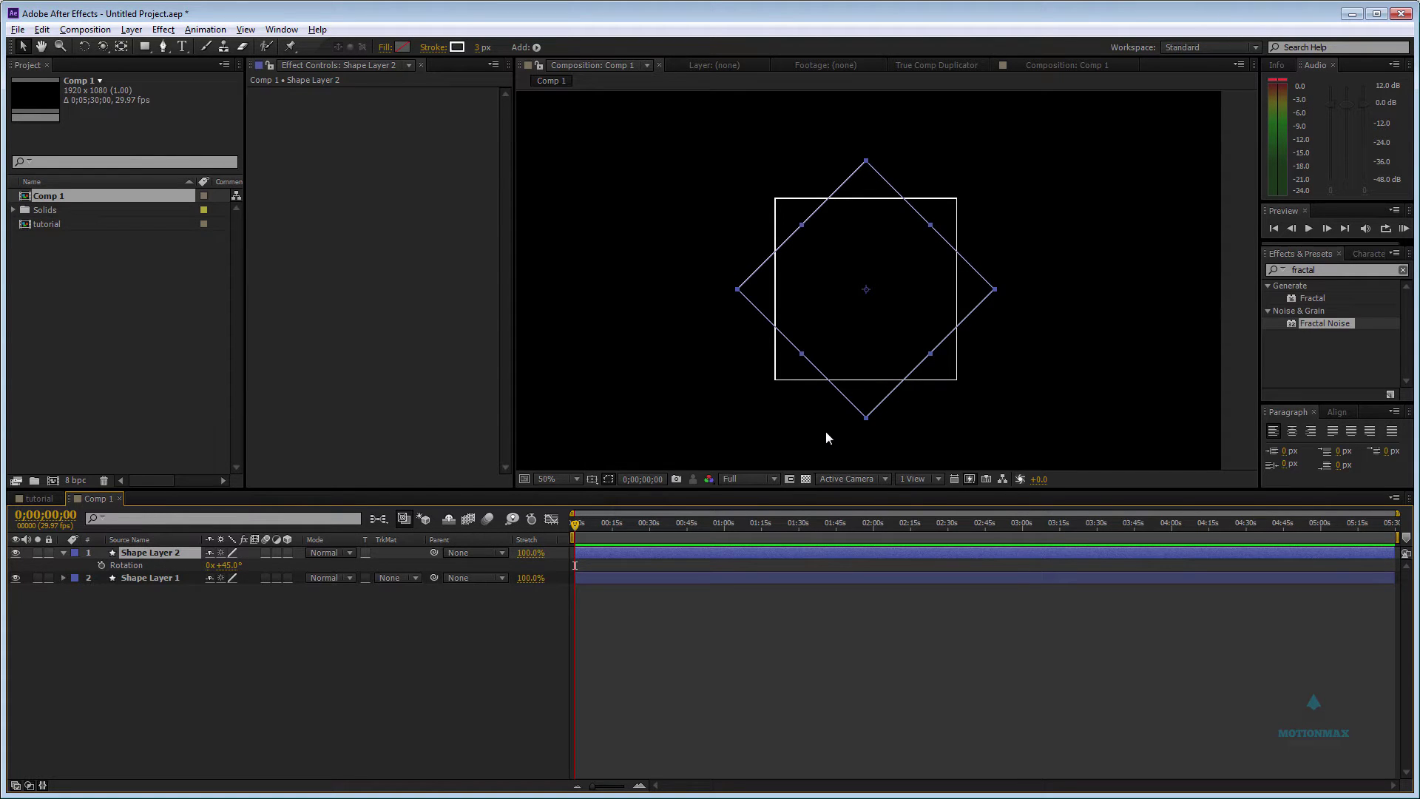
drag(912, 309, 820, 304)
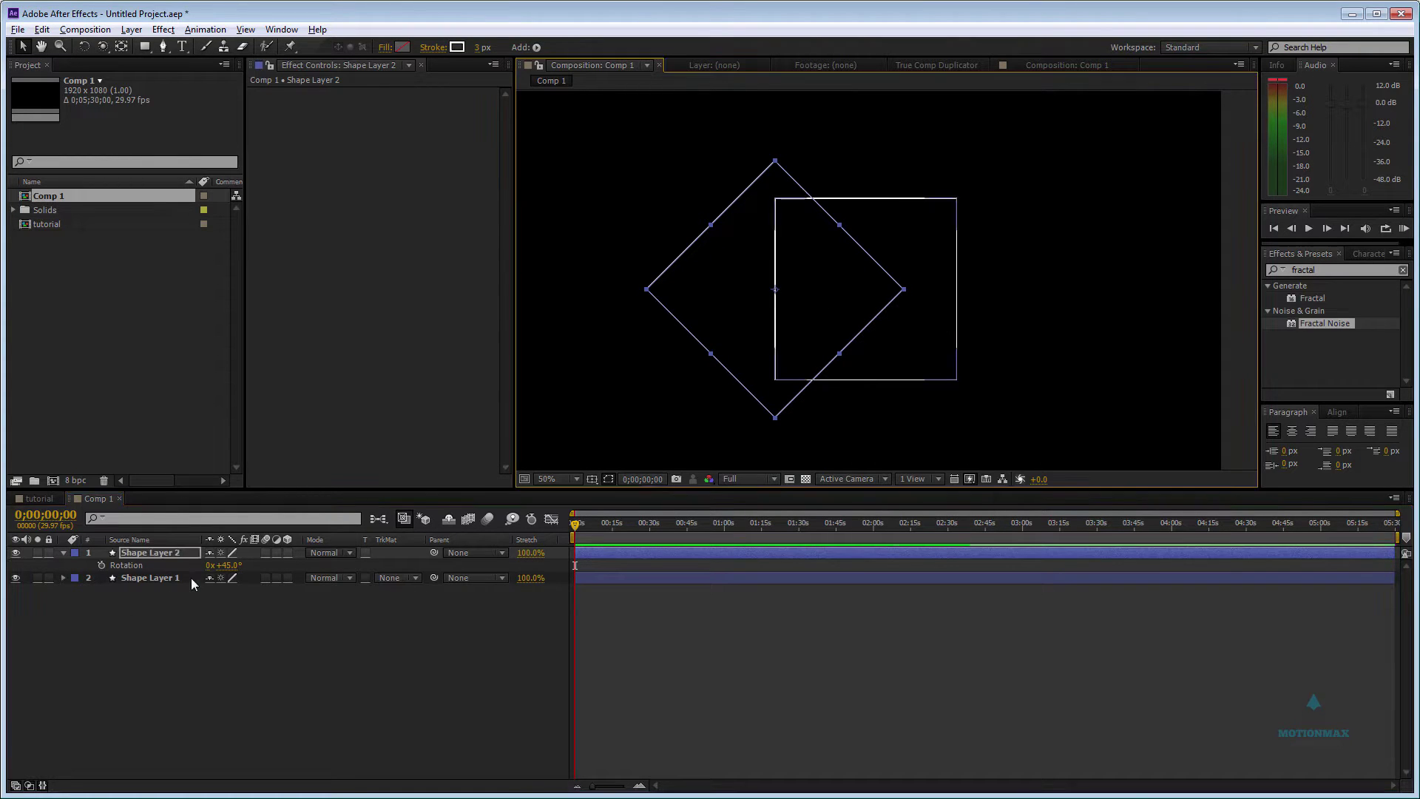
key(s)
click(255, 565)
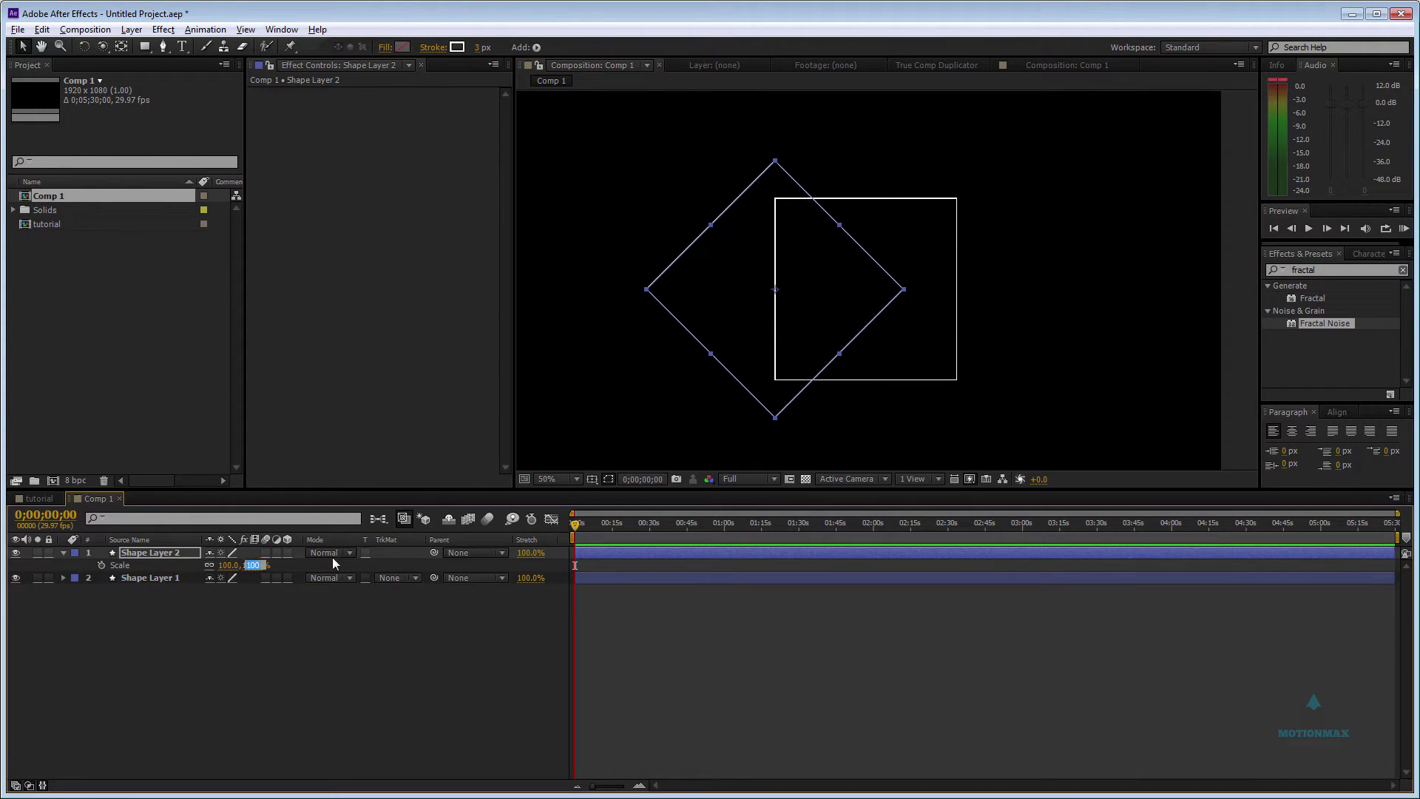
text(71)
key(Return)
Check how the corners of the two squares meet and try a 70% scale for the rotated square.
scroll(992, 301, up, 2)
drag(992, 301, 1224, 415)
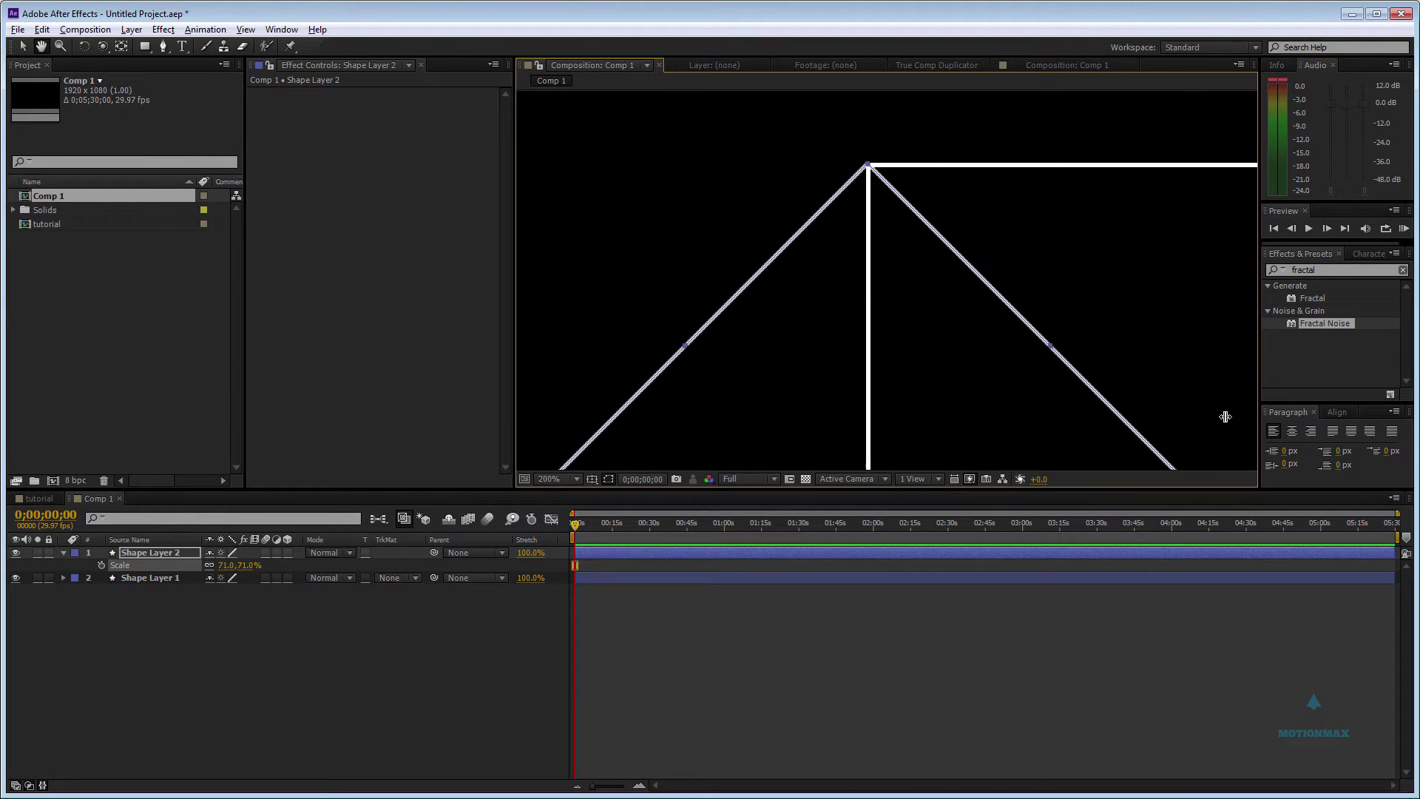
drag(923, 415, 917, 158)
drag(906, 444, 853, 447)
scroll(914, 333, down, 2)
scroll(888, 295, up, 1)
drag(862, 308, 860, 482)
key(v)
click(249, 566)
text(70)
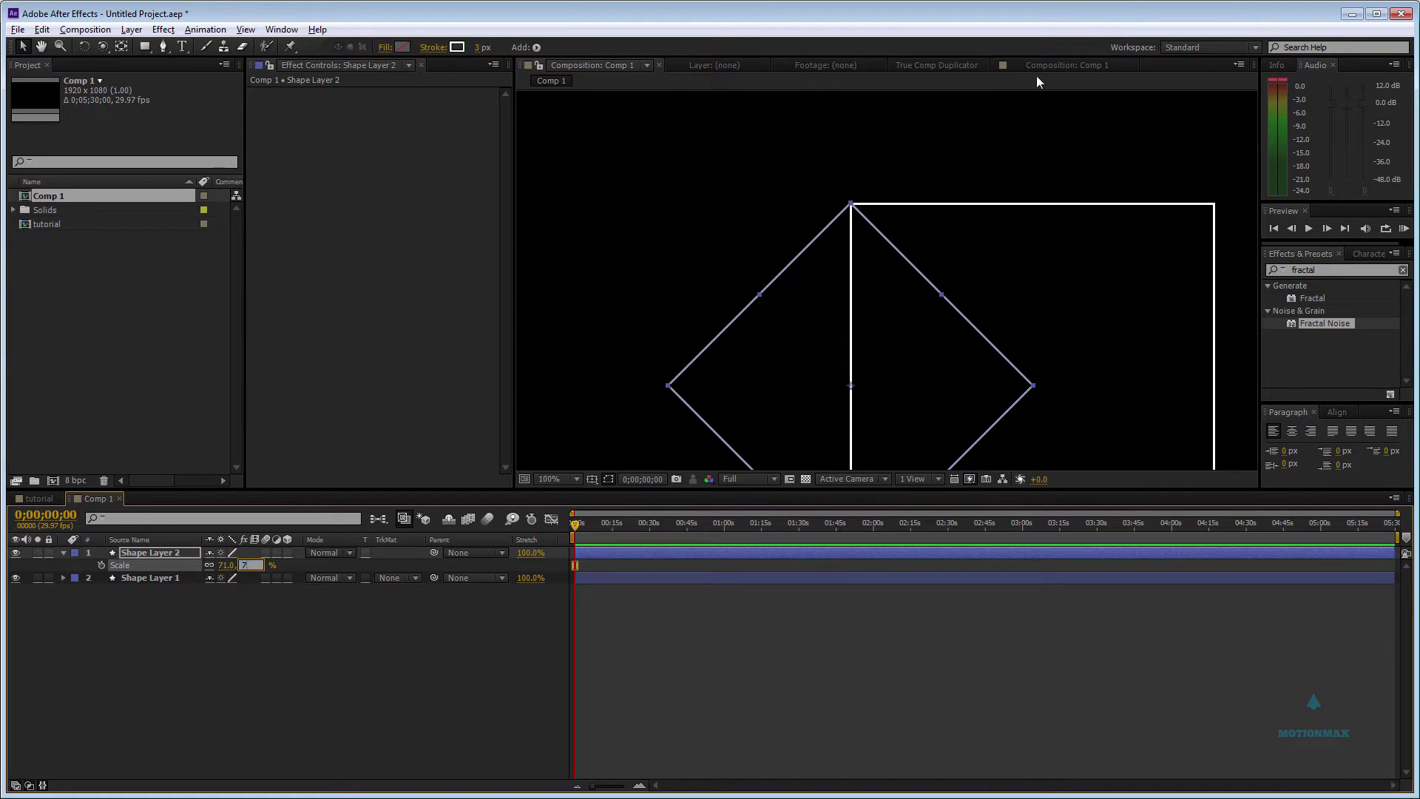
key(Return)
click(948, 624)
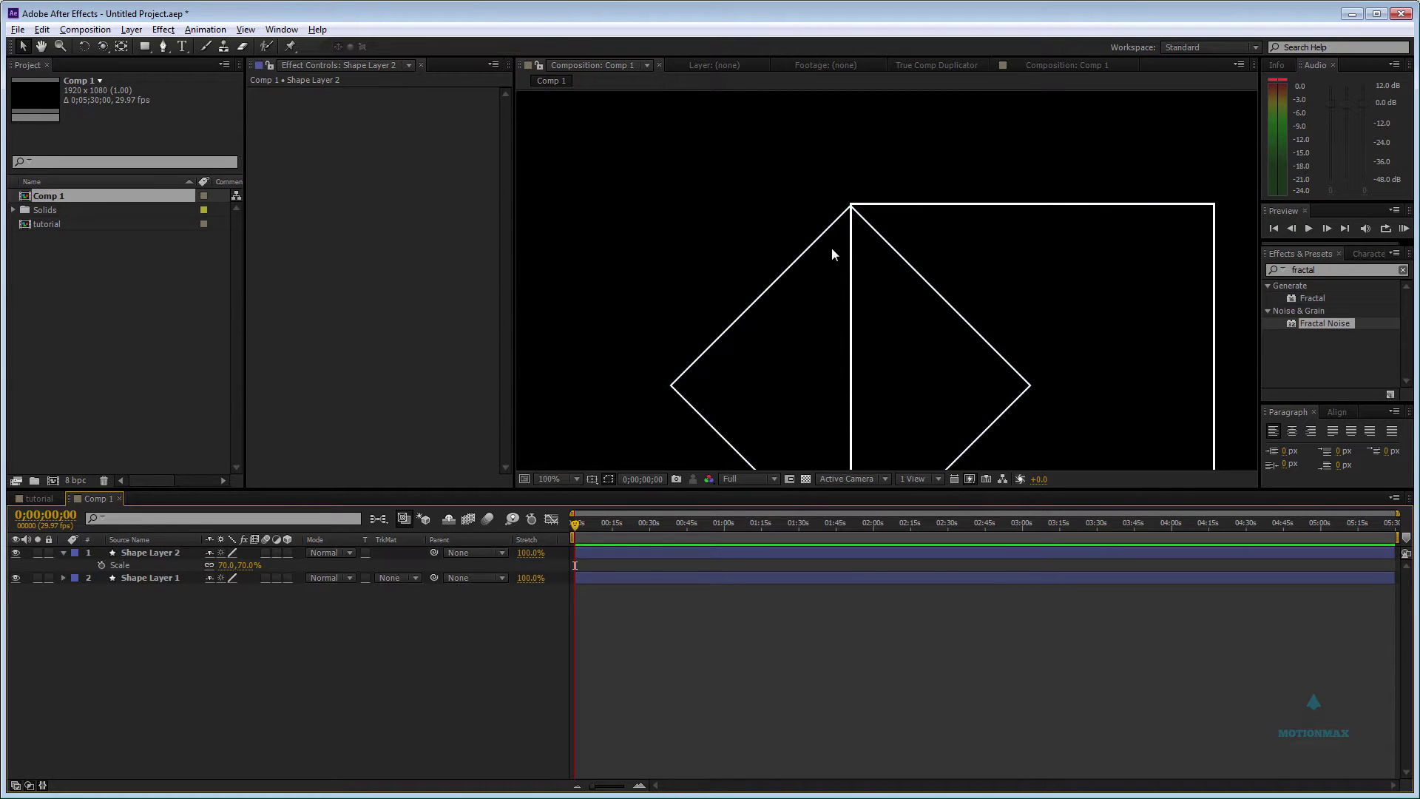
Return the rotated square's scale to 71% and examine its top corner up close.
click(253, 566)
text(71)
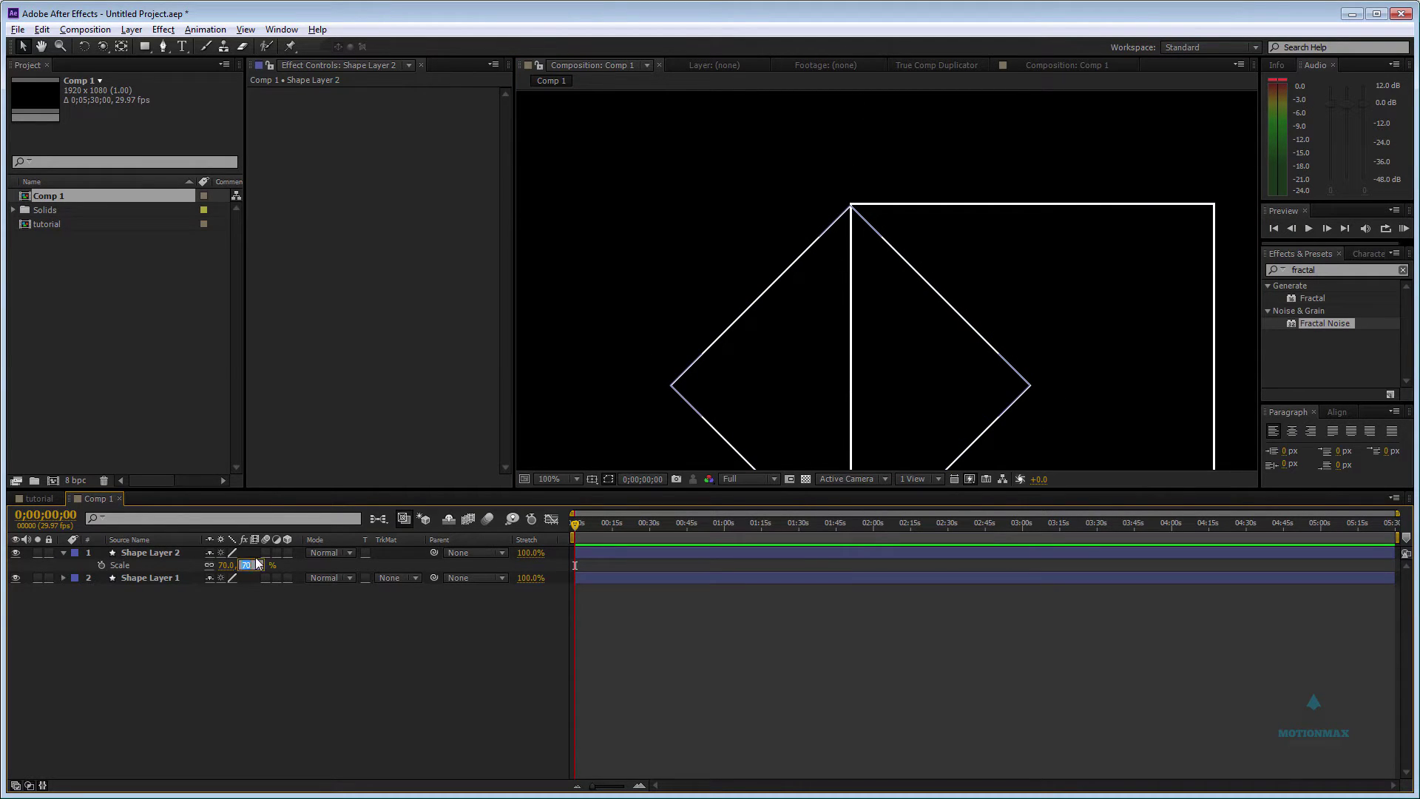
key(Return)
key(h)
scroll(1065, 355, up, 5)
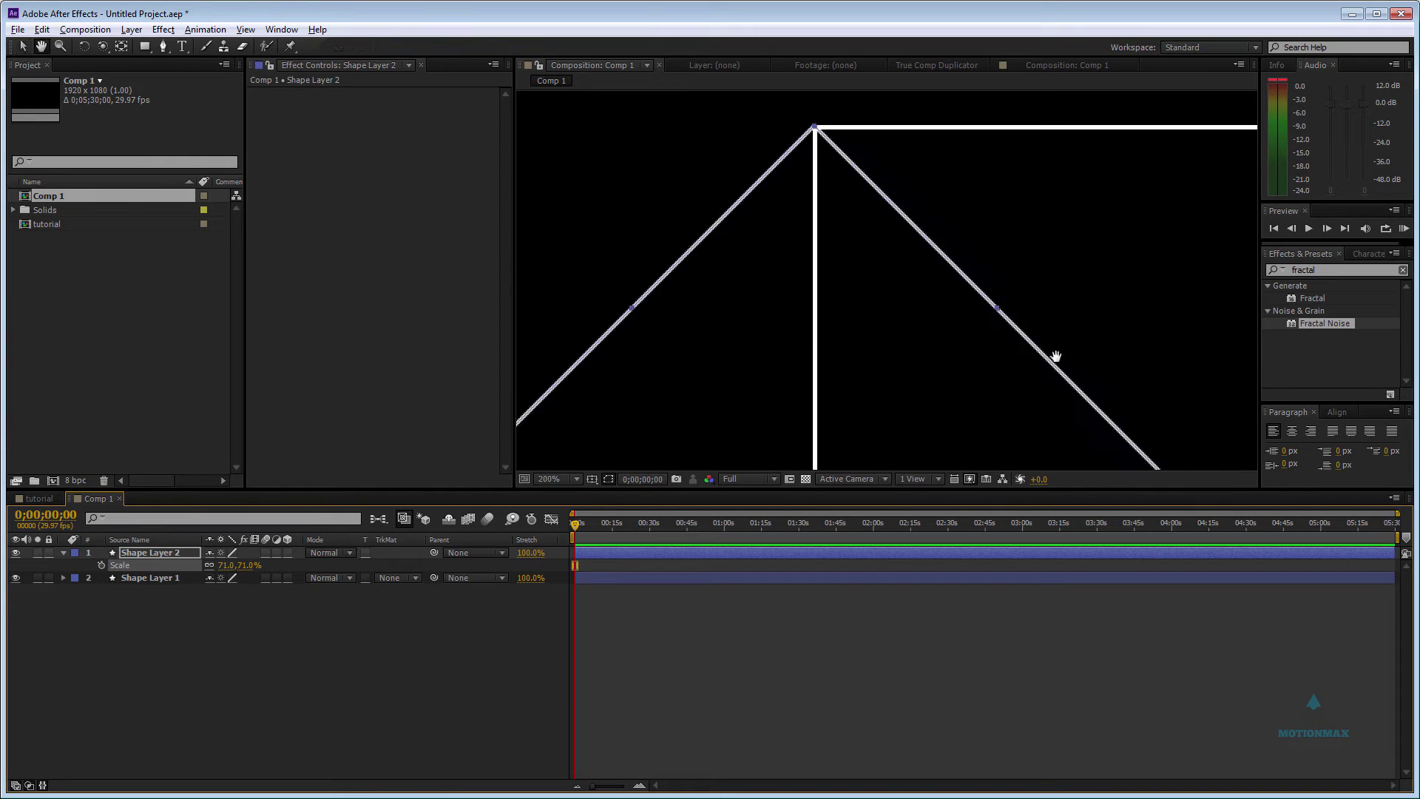
drag(1008, 338, 1234, 798)
key(v)
click(885, 685)
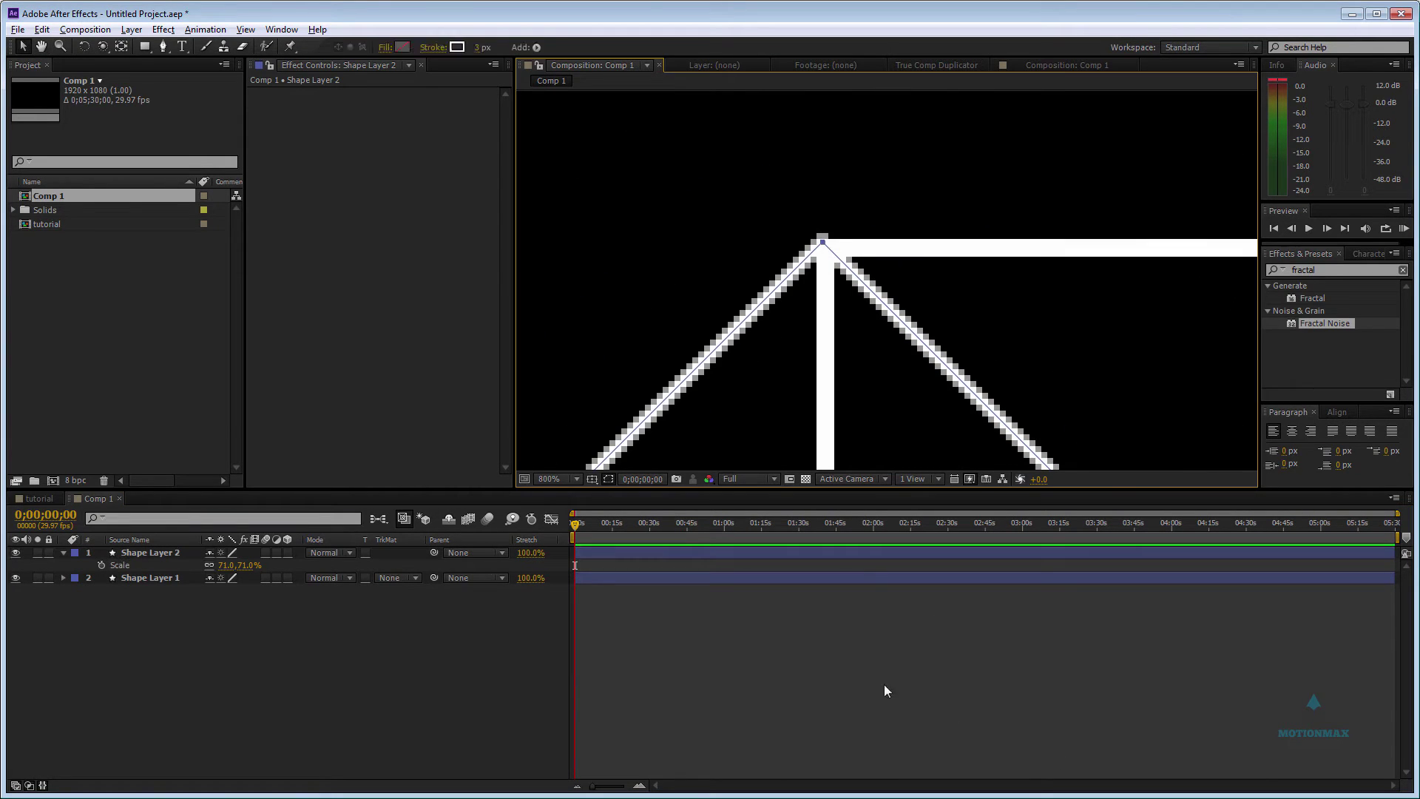
Set the rotated square's scale to 70.9% and check how its corners meet the upright square's corners.
click(250, 565)
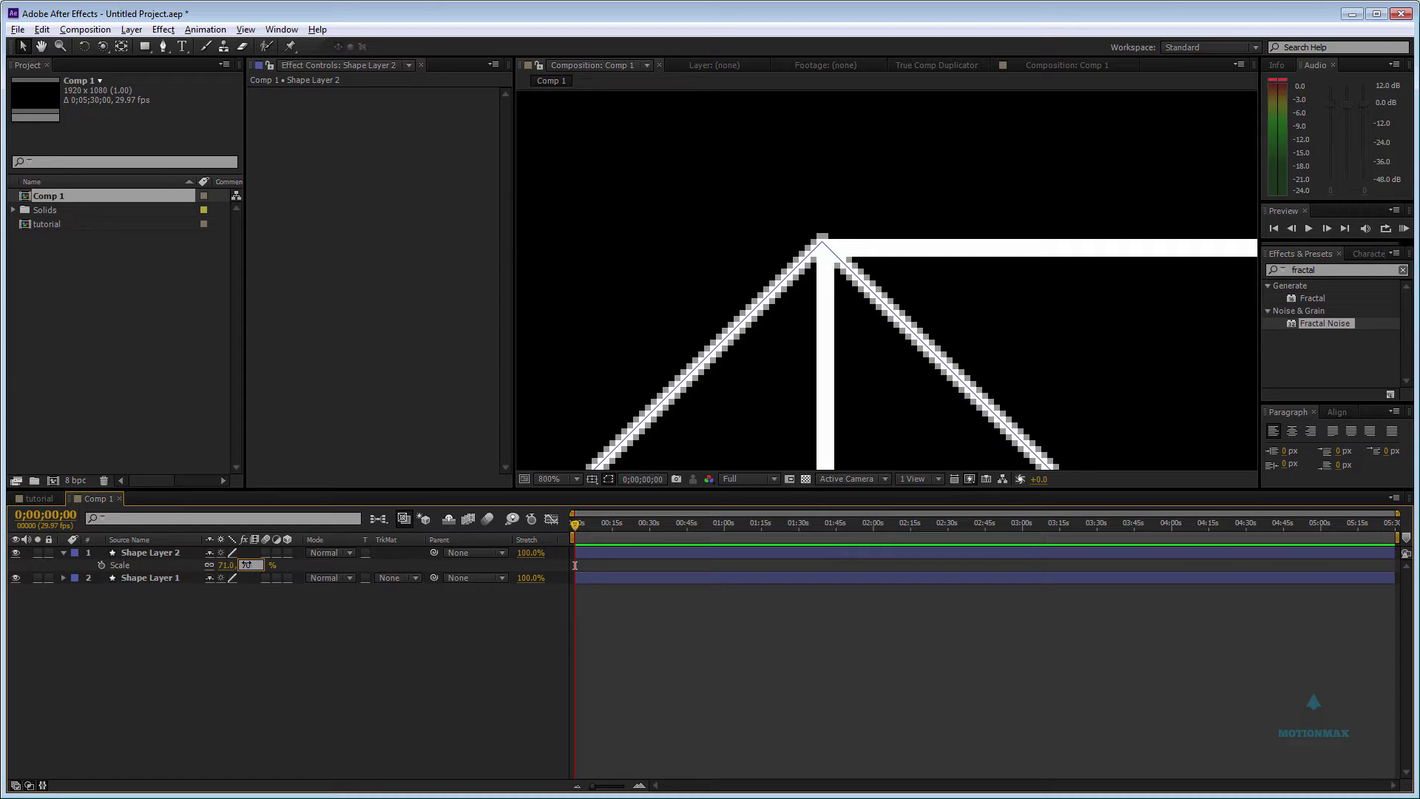
text(70.9)
key(Return)
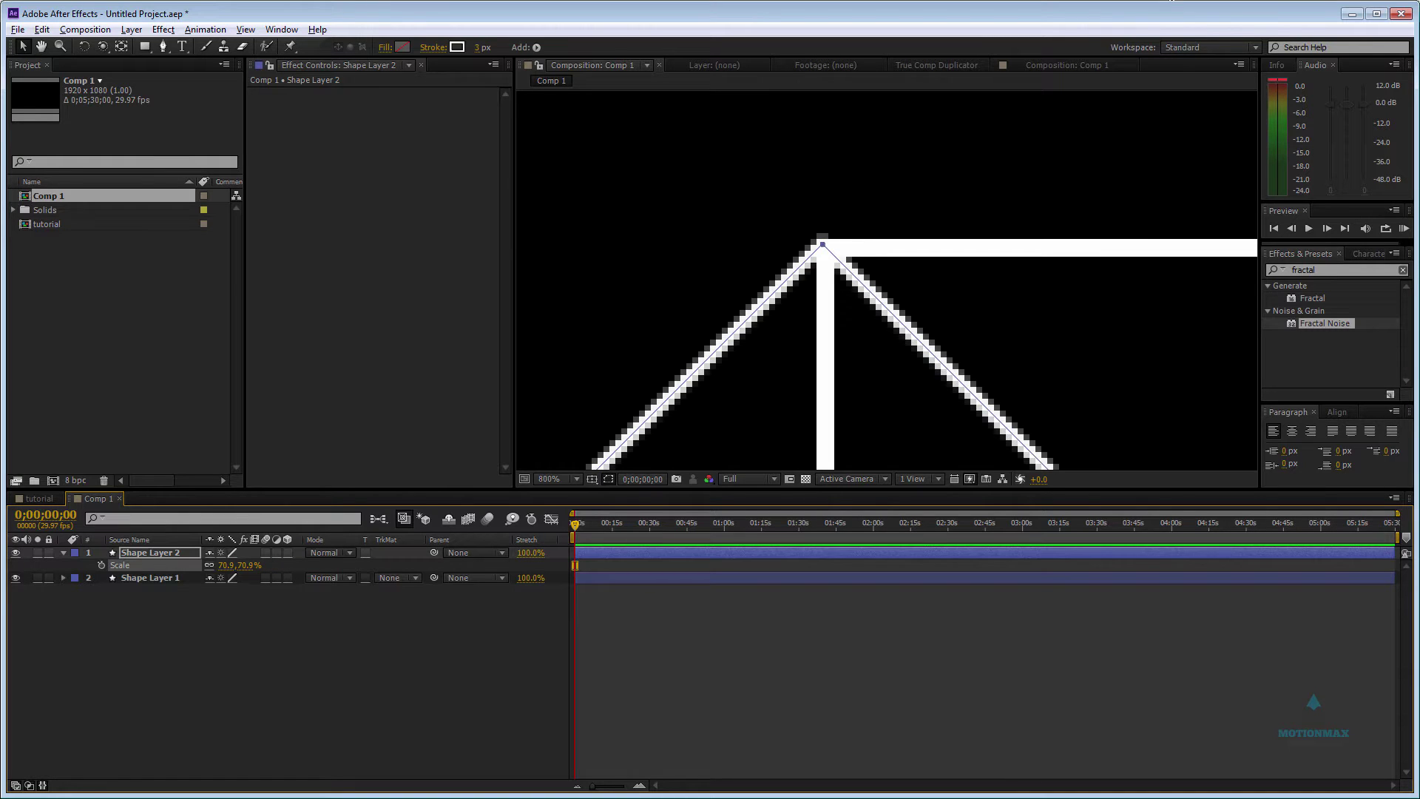
scroll(939, 230, down, 5)
key(h)
drag(927, 281, 1233, 228)
scroll(922, 245, up, 3)
key(v)
click(939, 674)
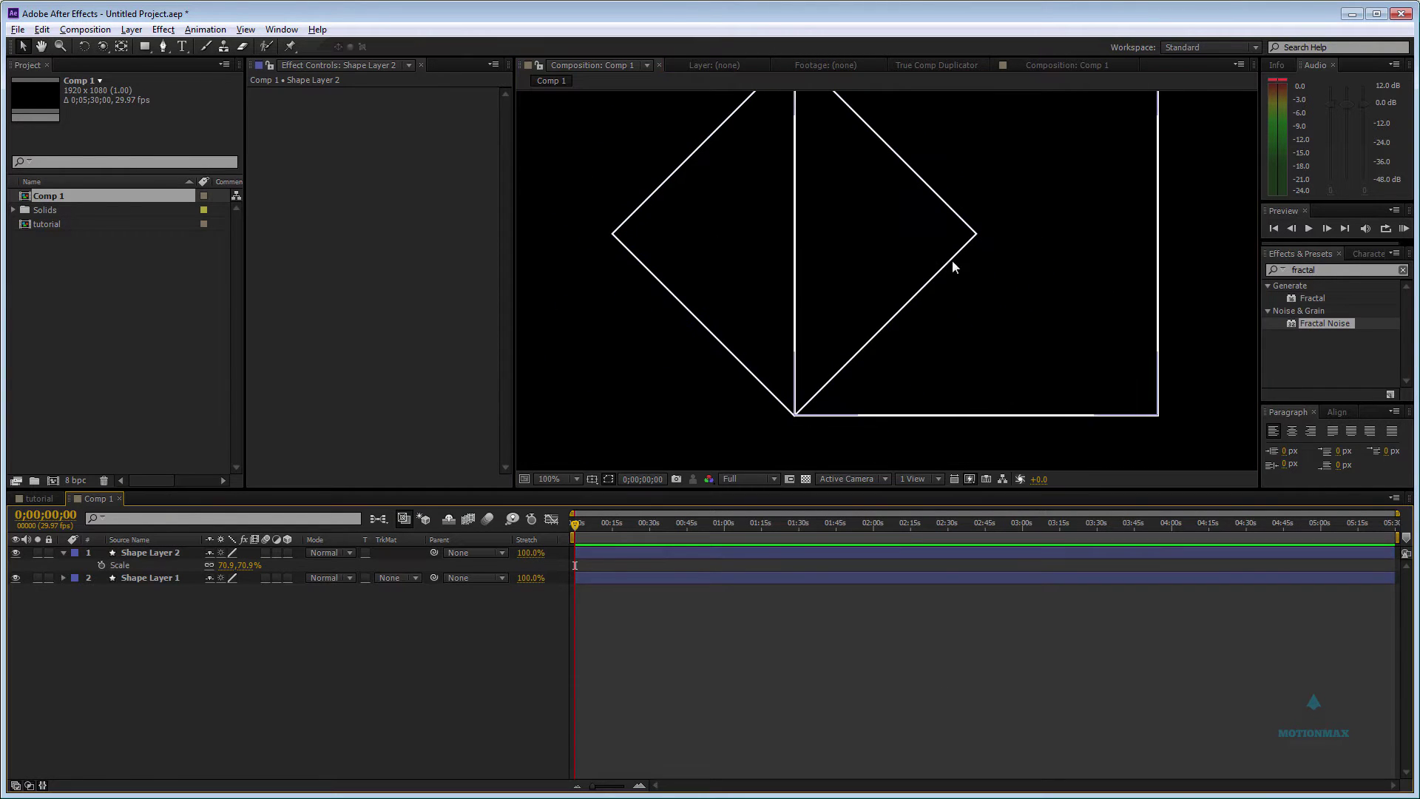
Duplicate the rotated square and move the copy so its centre lies on the upright square's right edge.
click(182, 556)
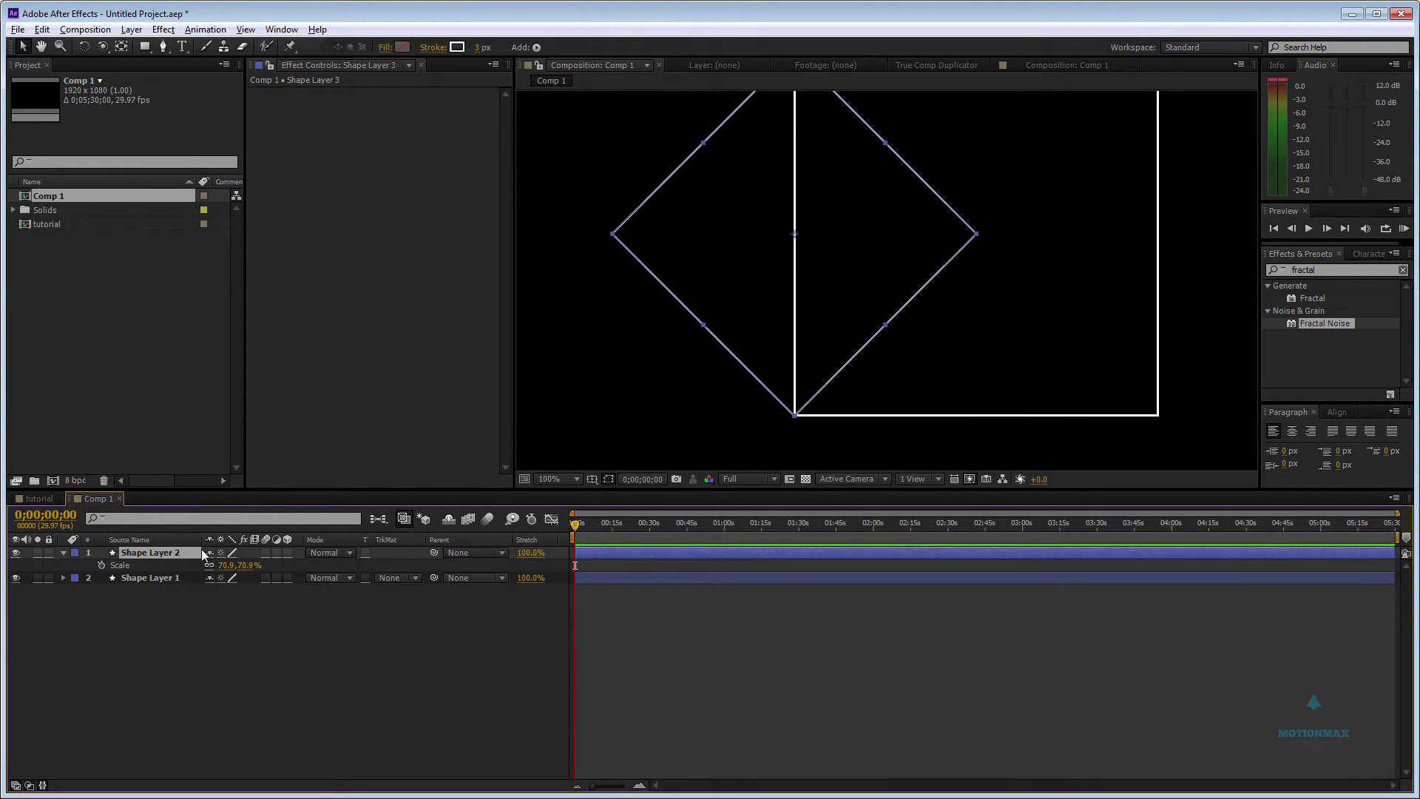
key(ctrl+d)
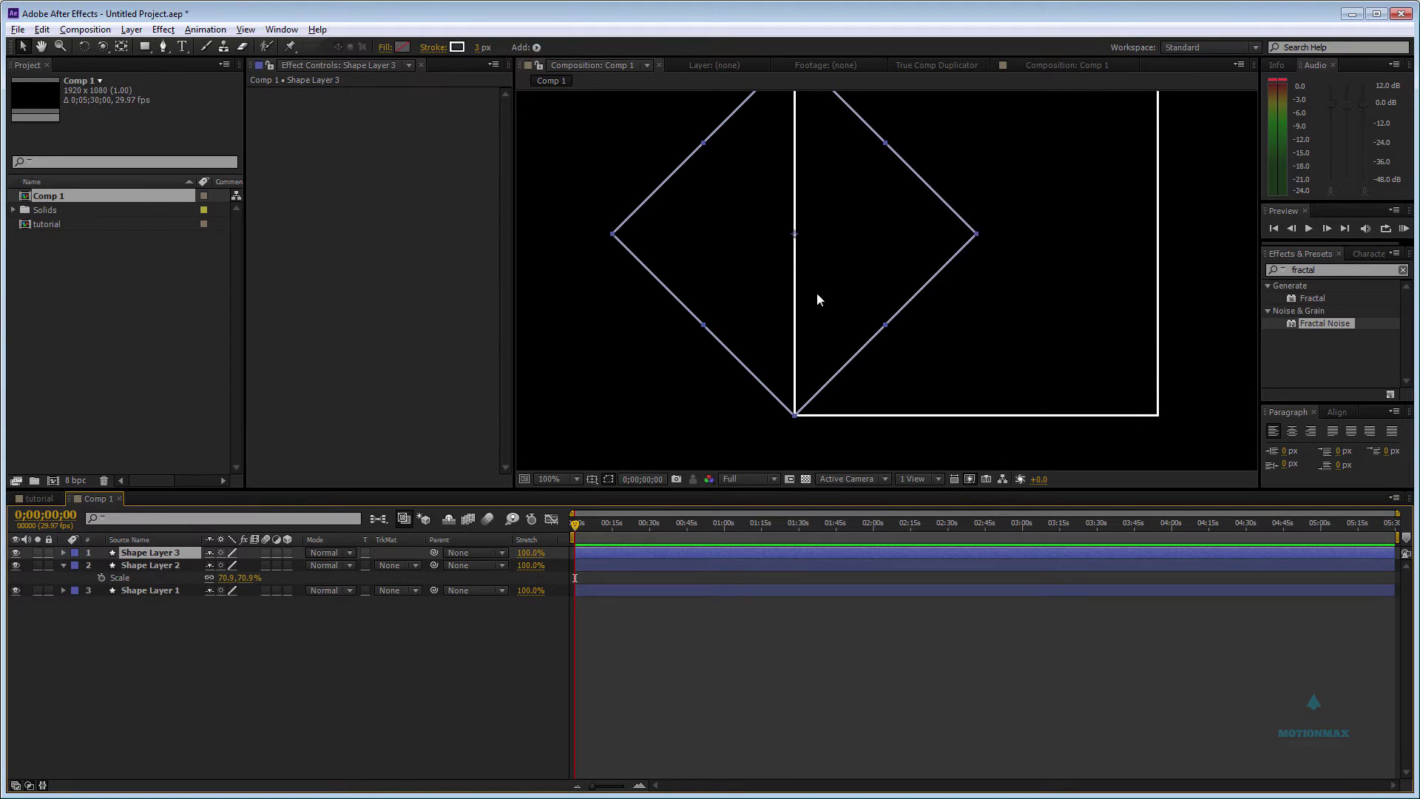
drag(818, 293, 1185, 303)
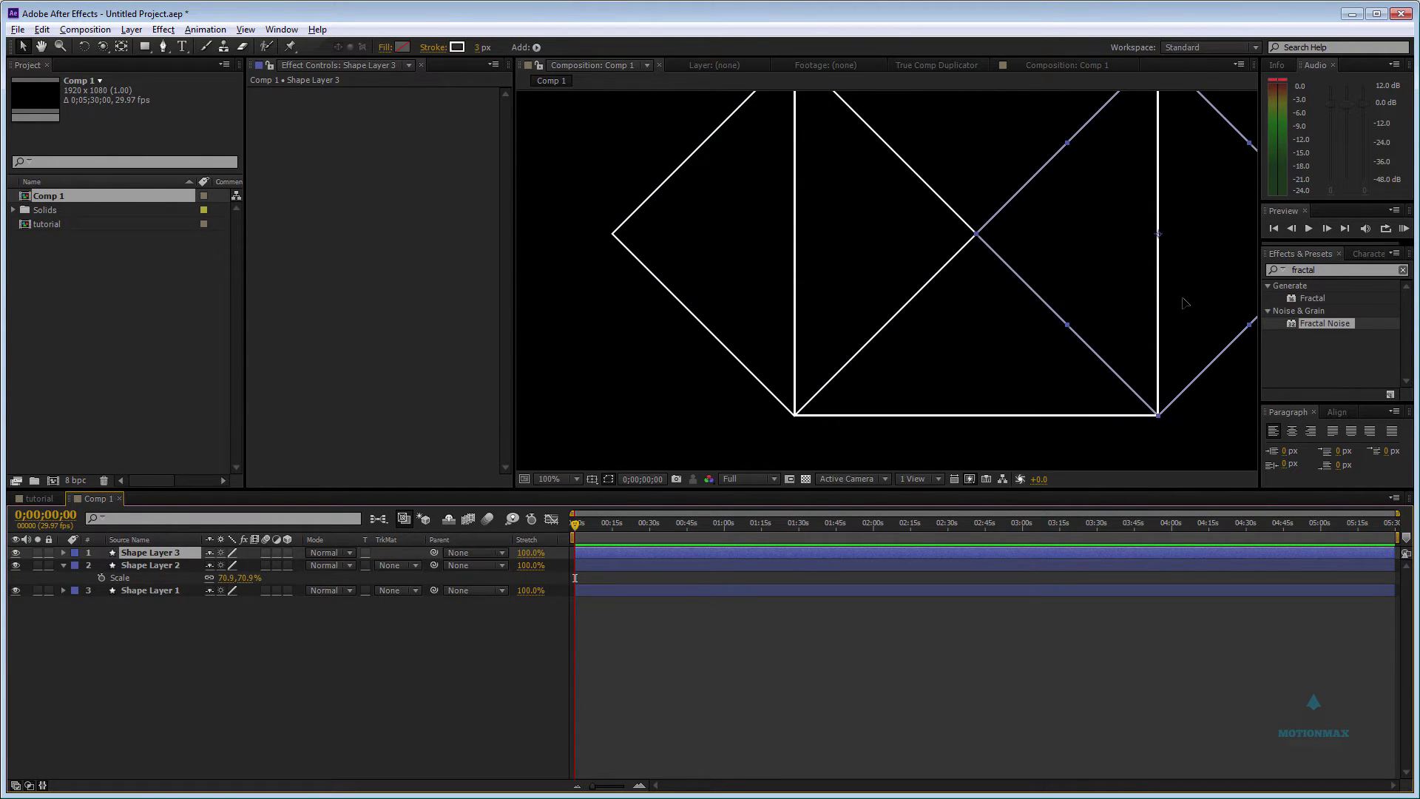
click(1074, 698)
scroll(1027, 171, down, 1)
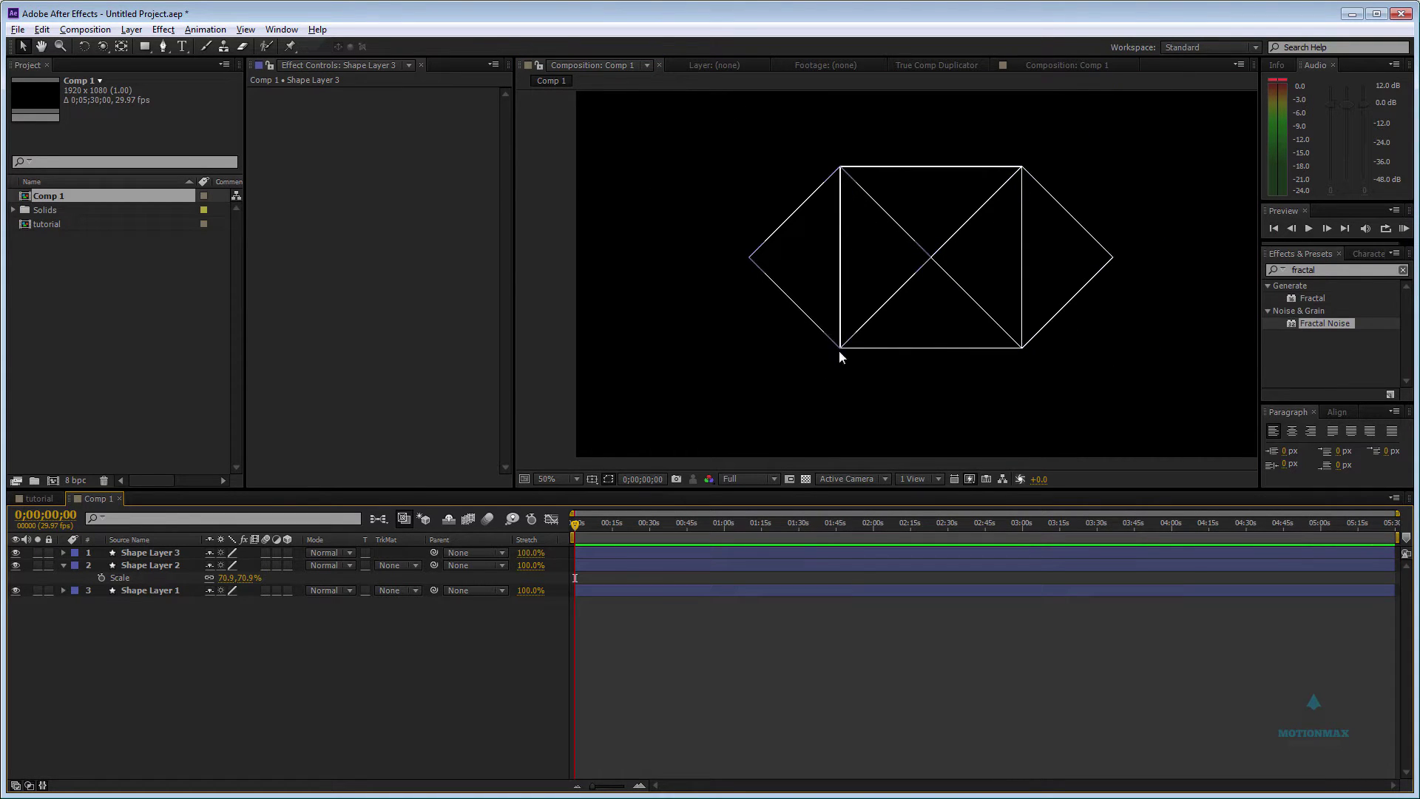
Return to the tutorial composition and set the Fractal Noise Sub Scaling on the transition layer to 71.
click(37, 498)
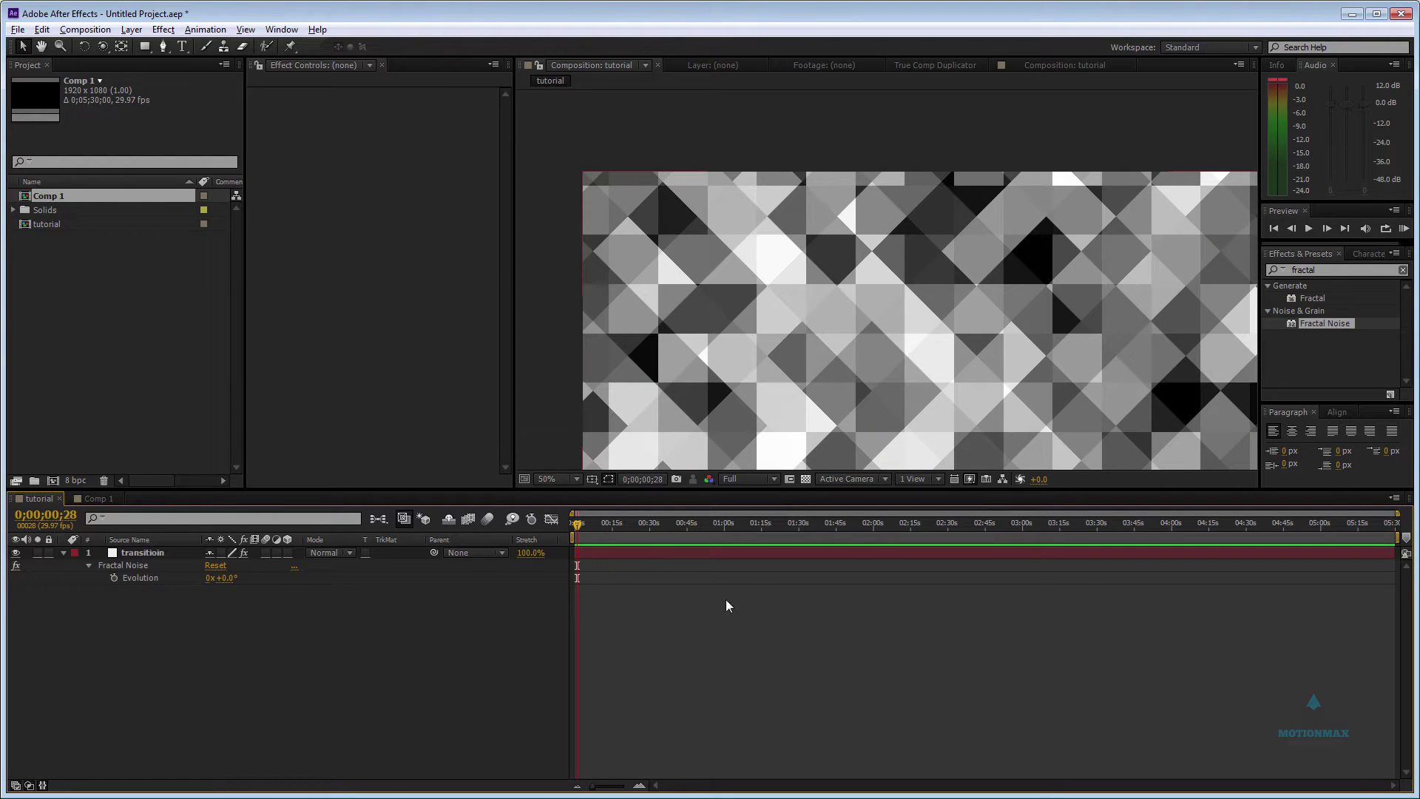
click(154, 551)
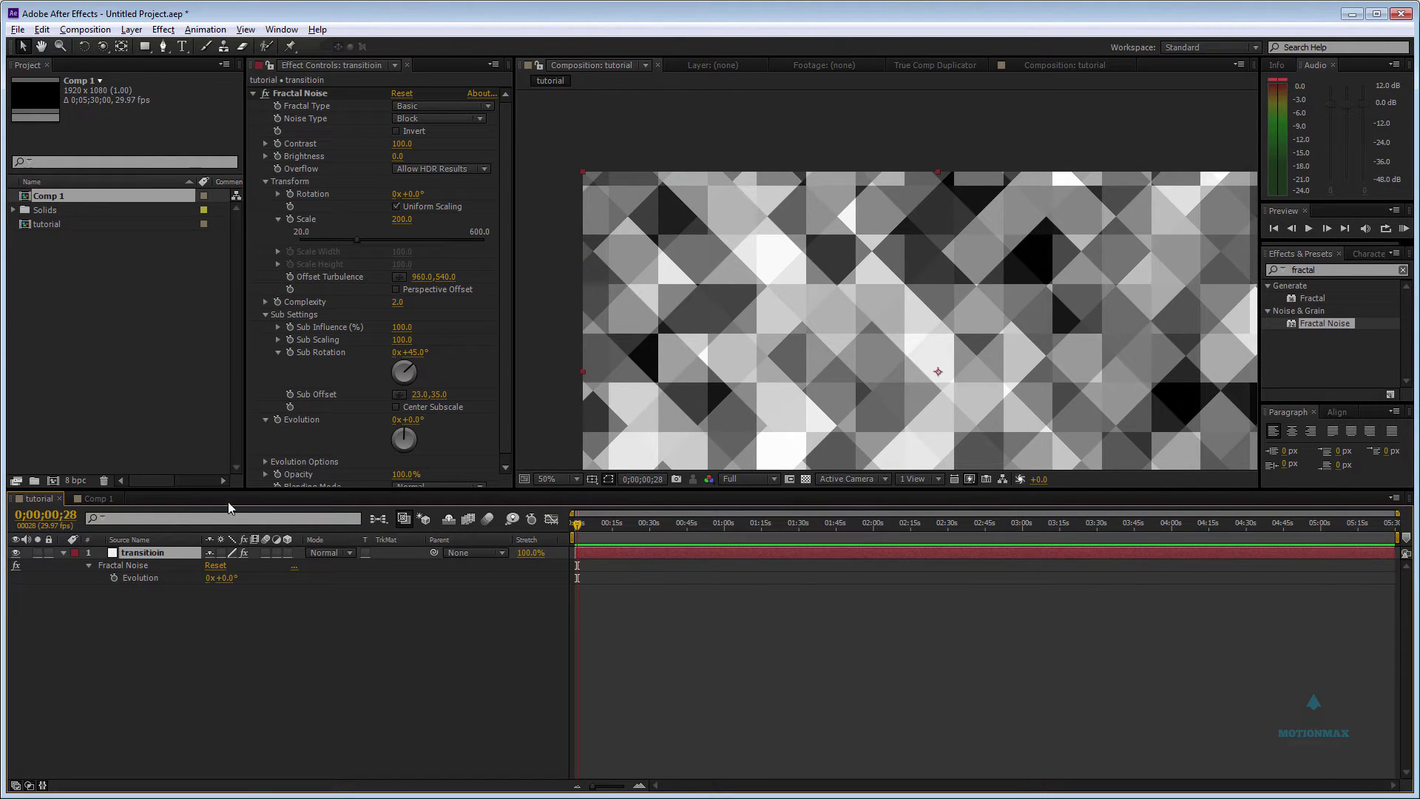
click(400, 340)
text(71)
key(Return)
key(space)
scroll(917, 314, up, 1)
drag(937, 381, 784, 202)
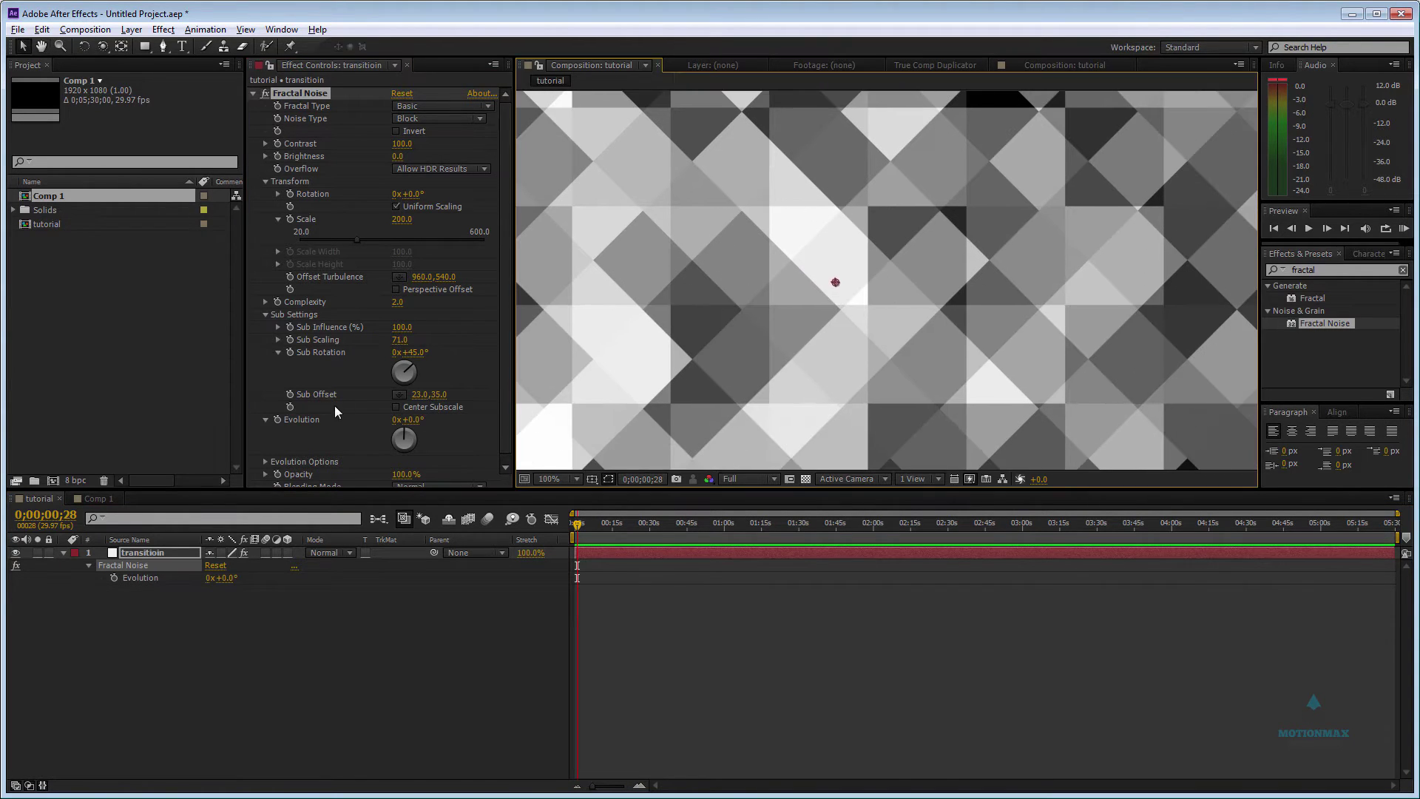
Adjust the noise's Sub Offset to 54, -7 so the rotated sub-blocks line up with the corners of the main blocks.
drag(435, 394, 411, 395)
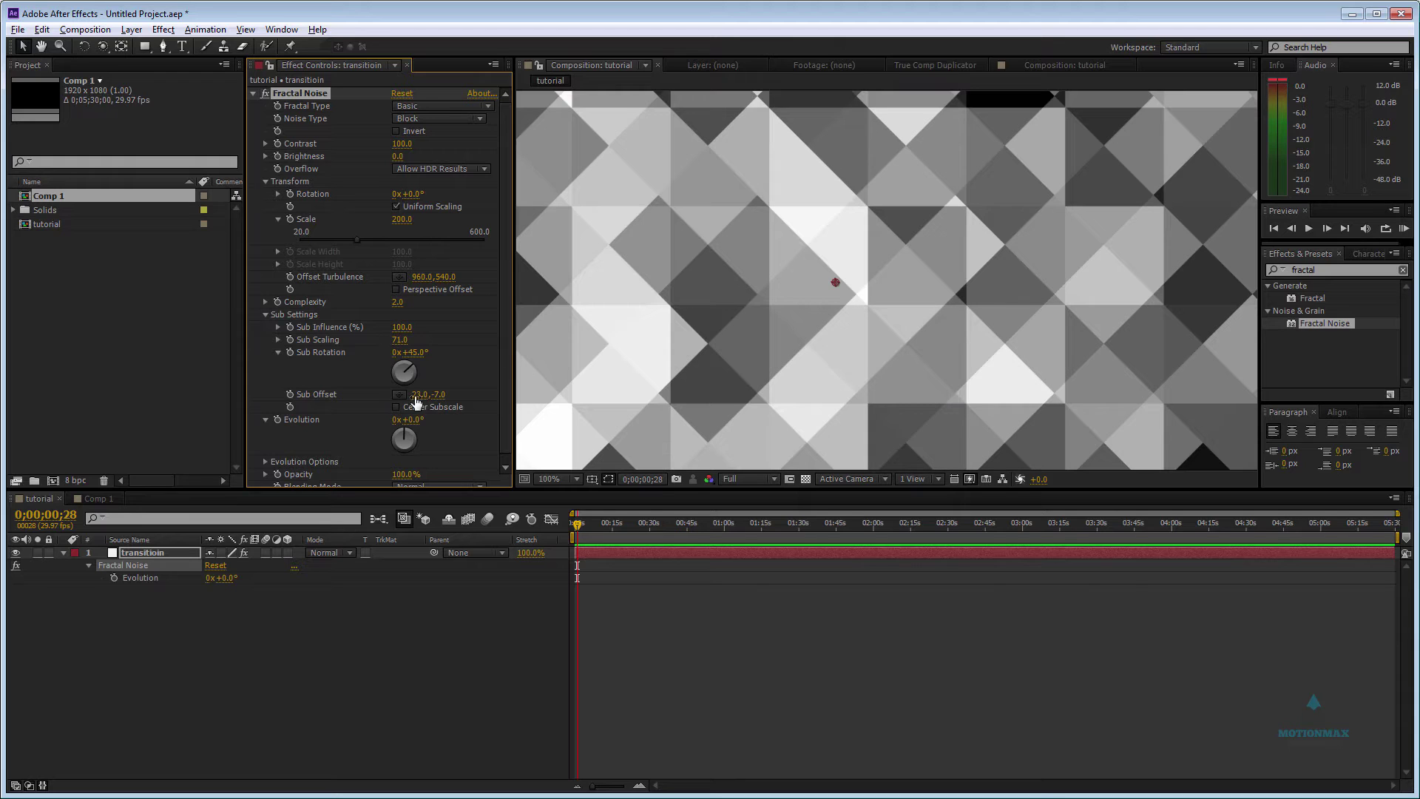
drag(420, 394, 449, 396)
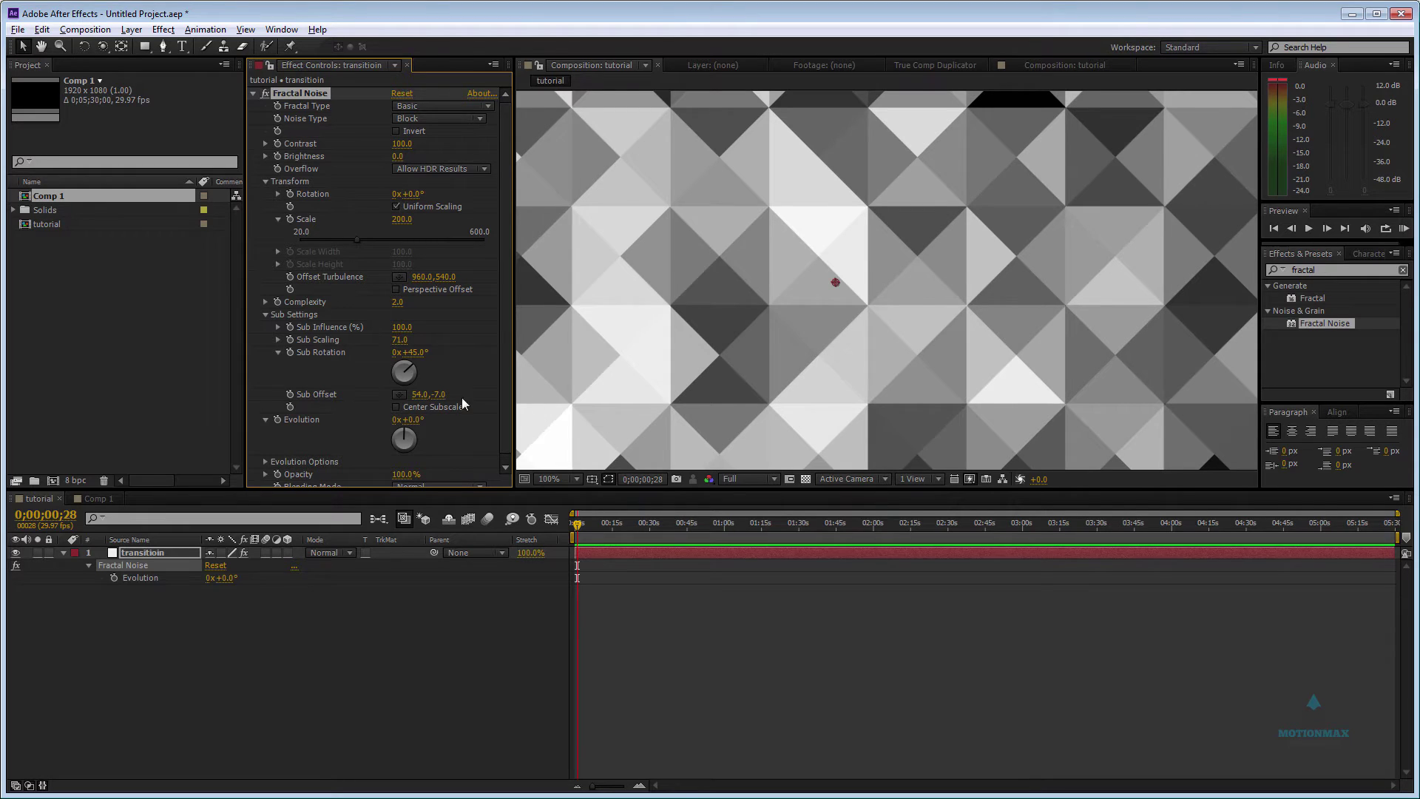
scroll(901, 361, down, 4)
scroll(954, 359, up, 4)
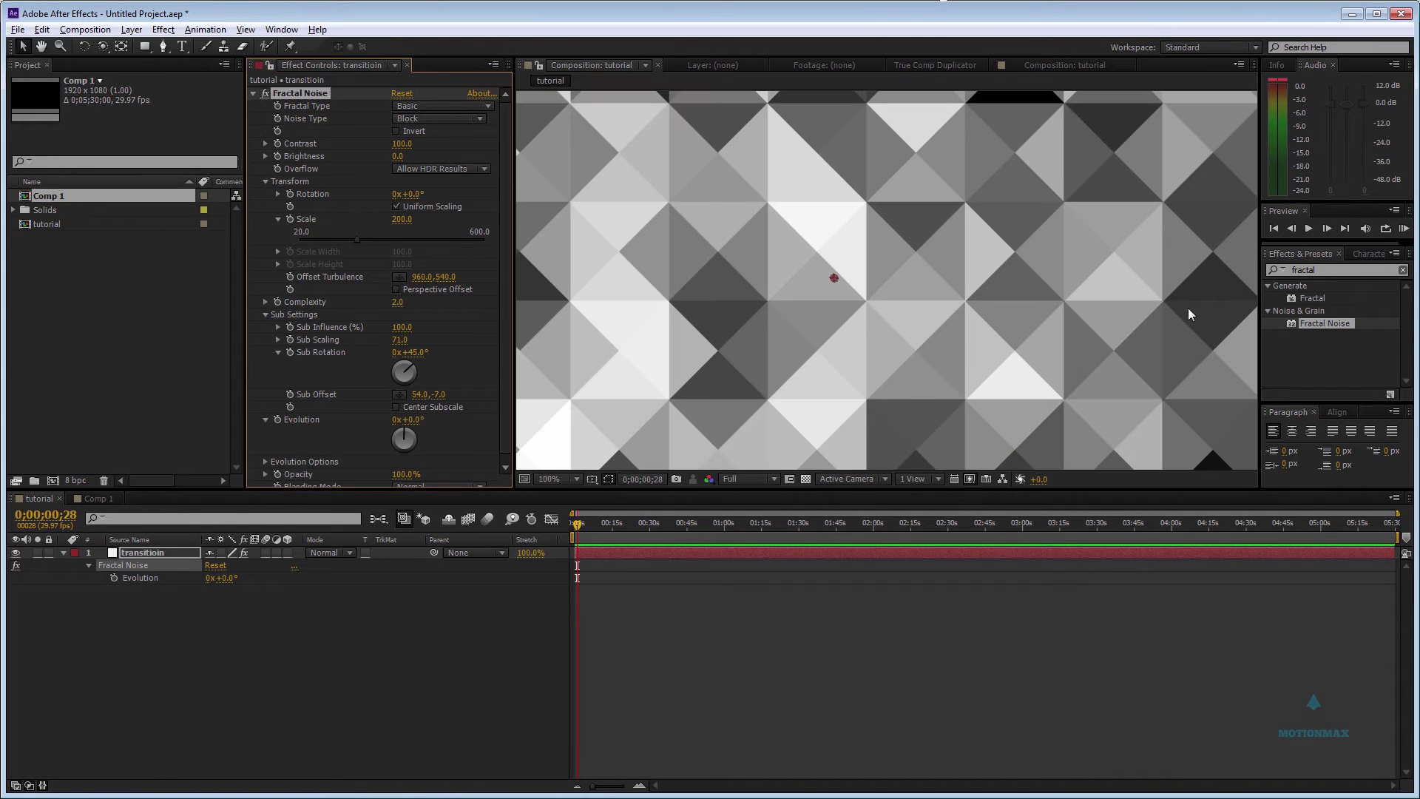
Examine the triangle pattern up close and across the whole frame to check how the block corners meet.
key(h)
scroll(1154, 325, up, 2)
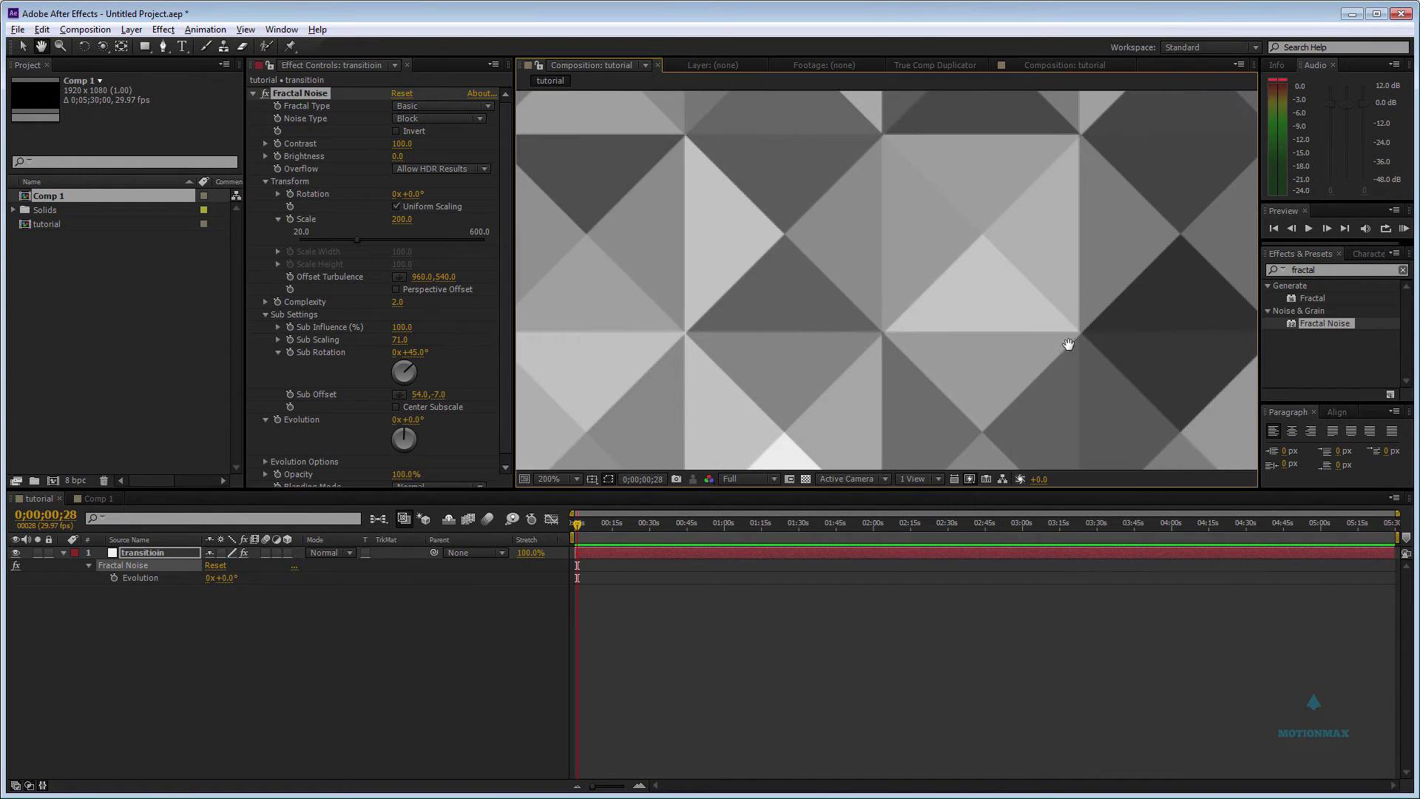
scroll(1093, 336, down, 2)
key(v)
key(h)
scroll(944, 301, down, 1)
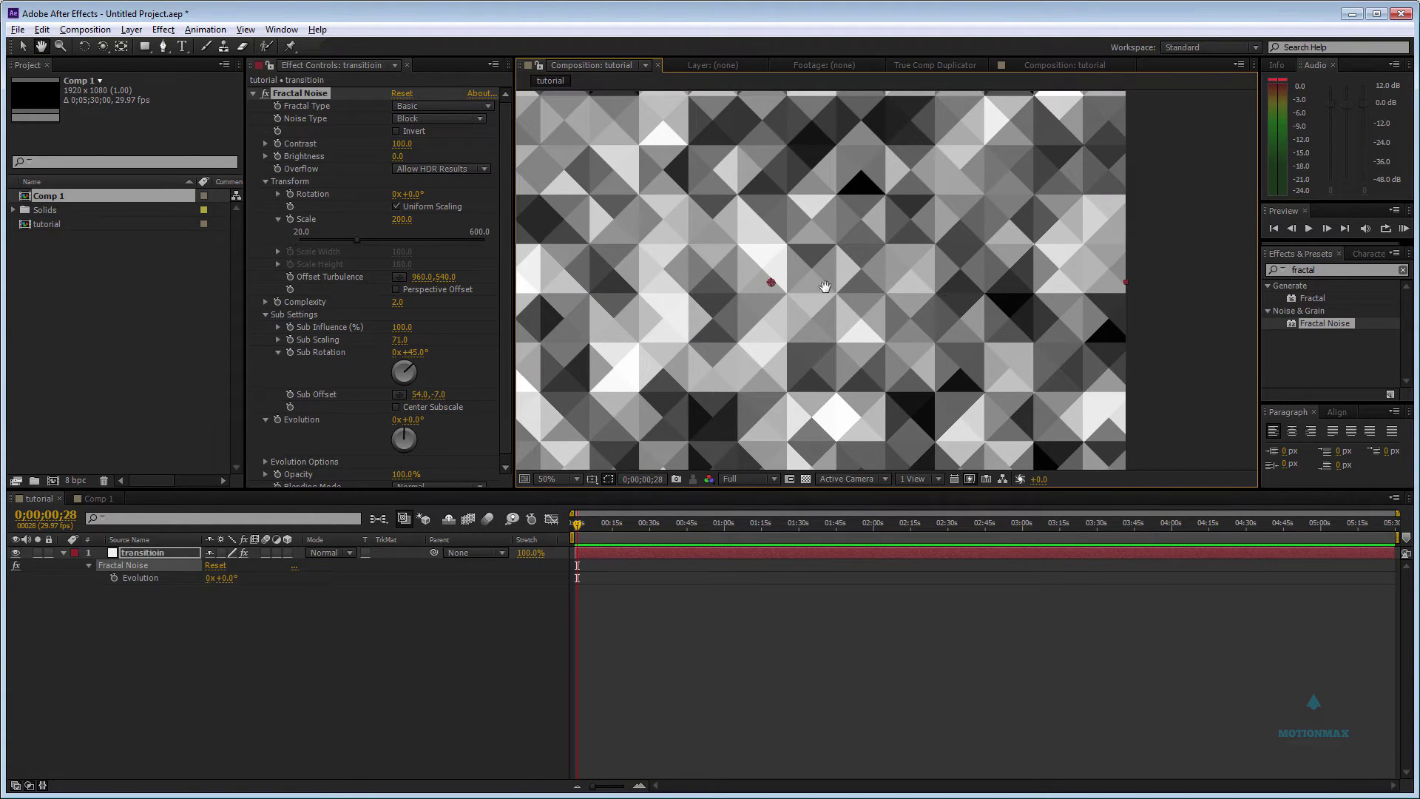
drag(820, 306, 894, 311)
scroll(799, 316, up, 2)
scroll(896, 312, down, 4)
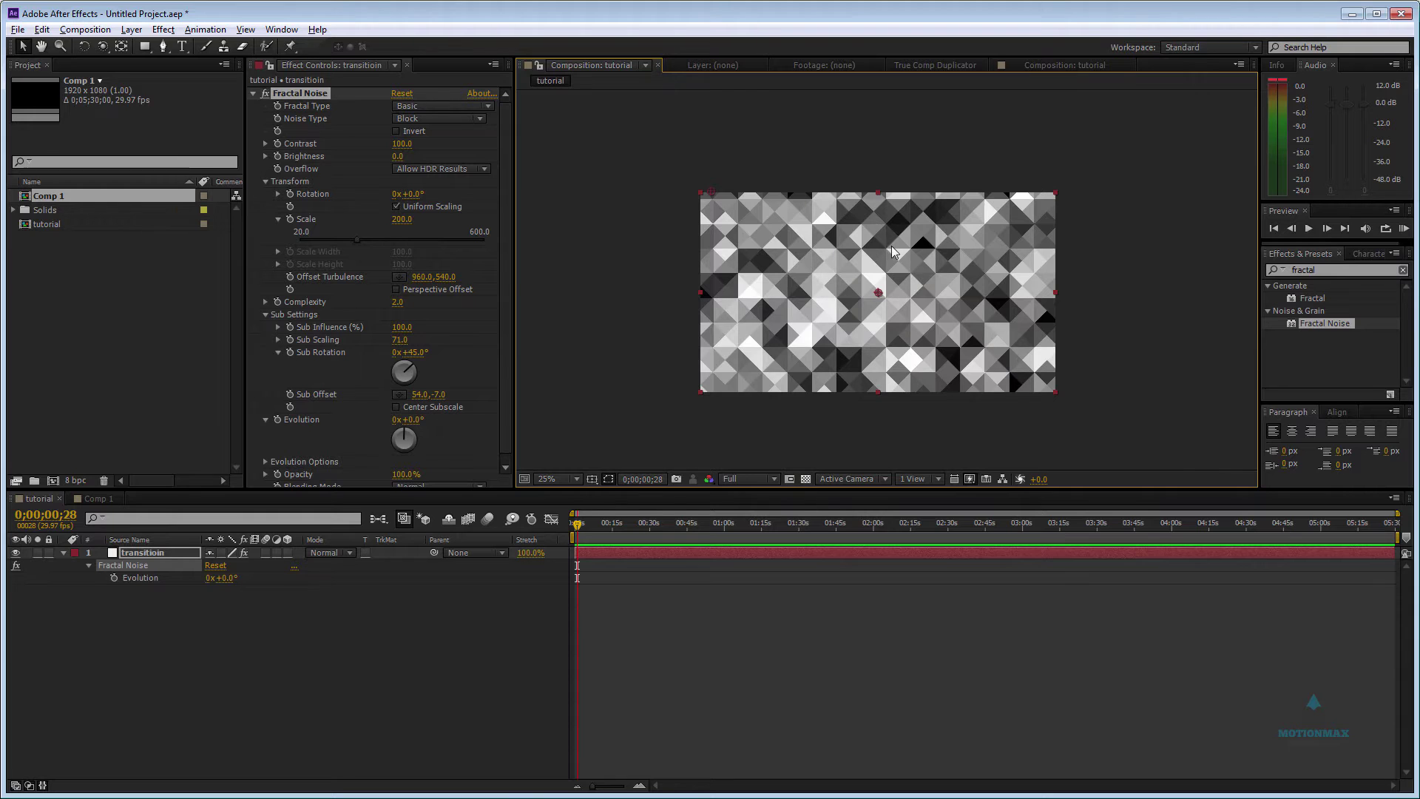
scroll(891, 252, up, 2)
Collapse the noise layer's properties, then try a Contrast of 365 and a Brightness of -196 on the Fractal Noise.
click(83, 558)
click(64, 553)
click(175, 592)
scroll(955, 247, down, 4)
scroll(955, 252, up, 4)
drag(401, 157, 370, 156)
drag(405, 146, 566, 152)
drag(401, 161, 267, 140)
scroll(846, 281, down, 2)
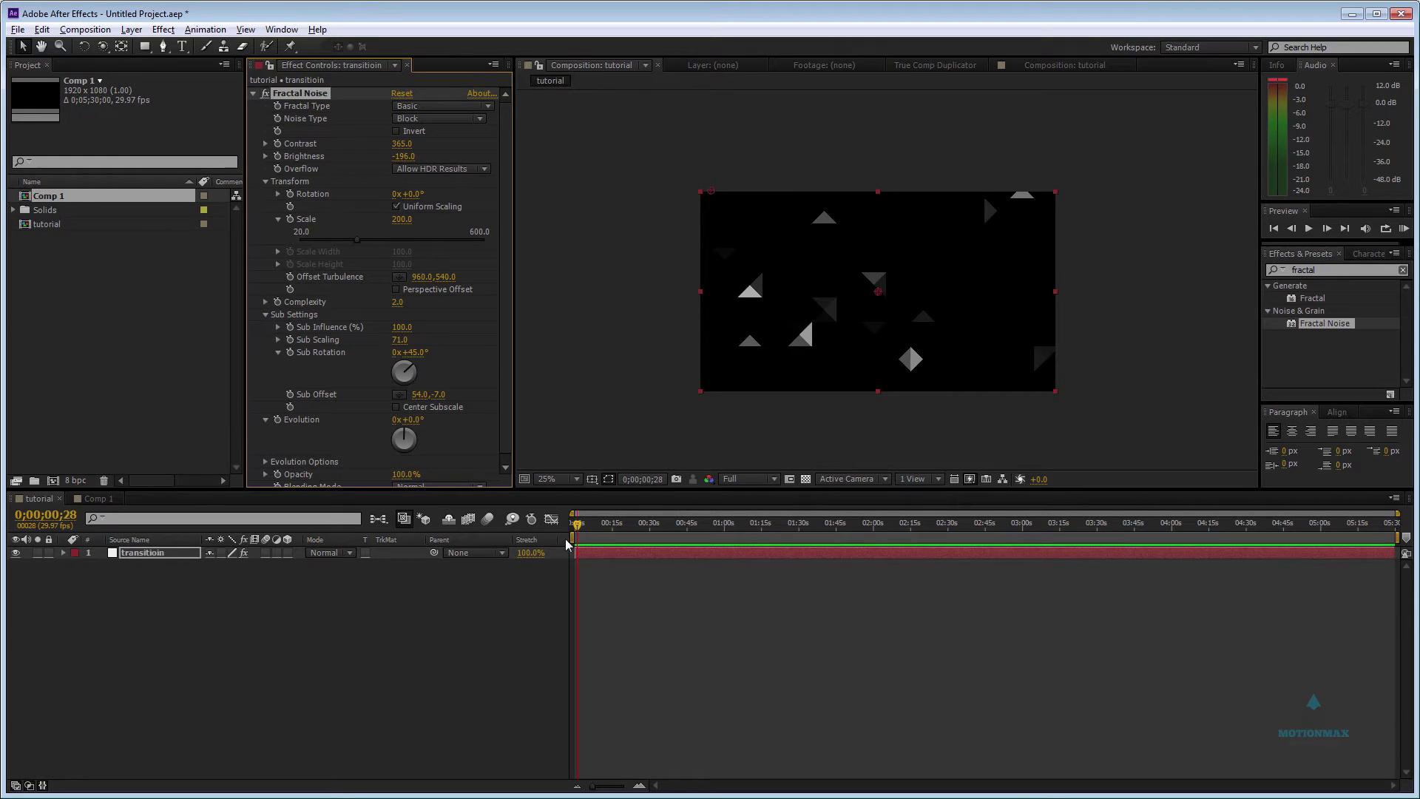
Set the Fractal Noise Contrast to 500 and return to the composition view.
click(444, 617)
click(153, 554)
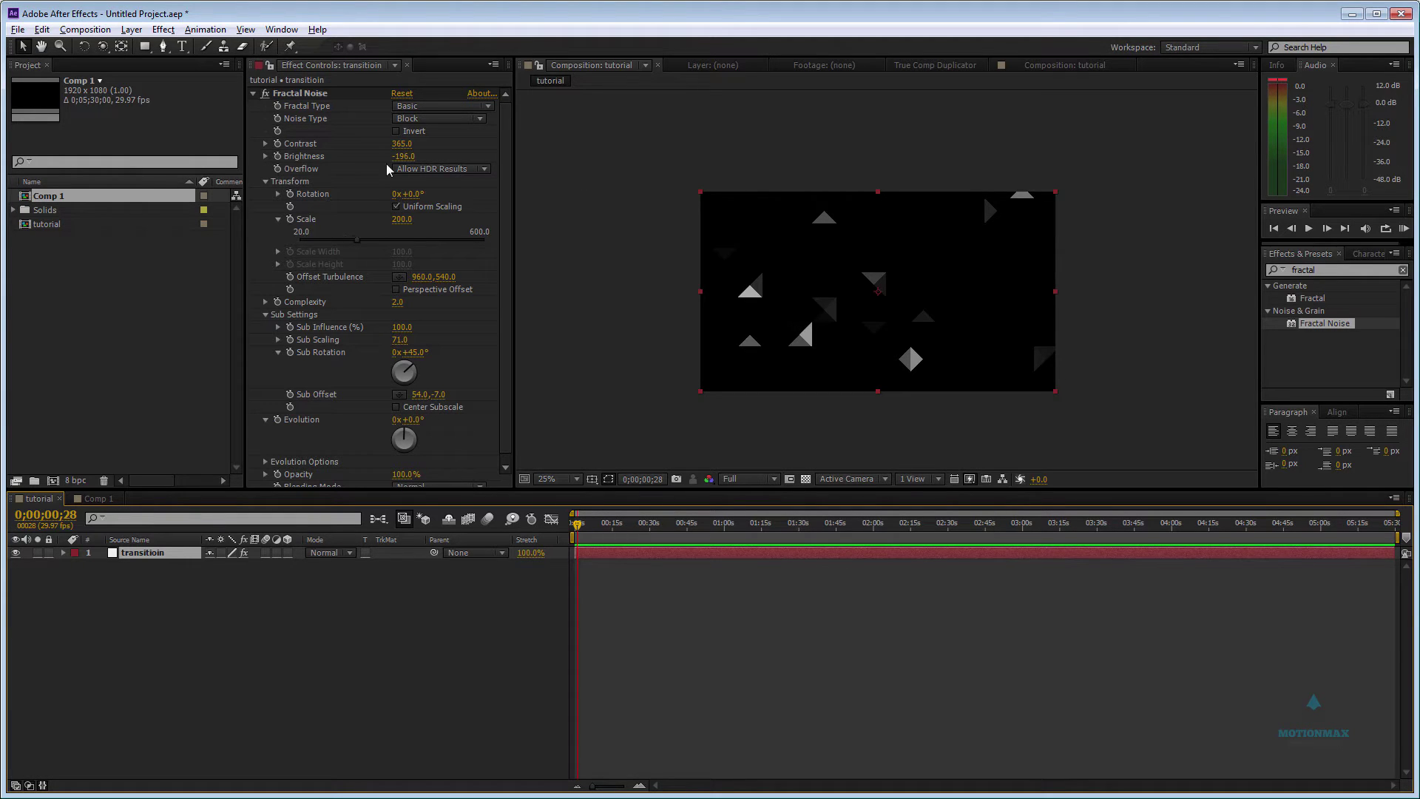
drag(399, 150, 412, 150)
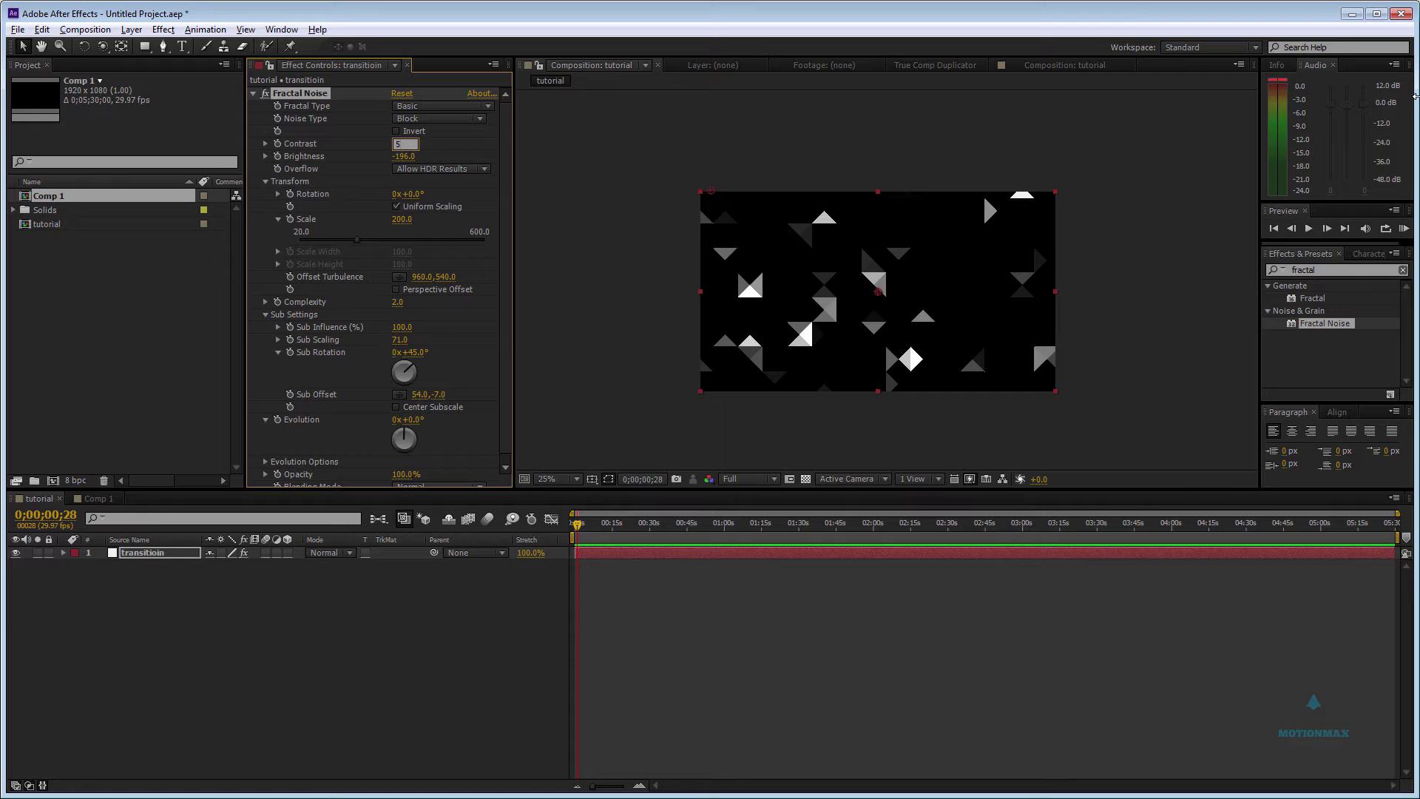
key(KP_Enter)
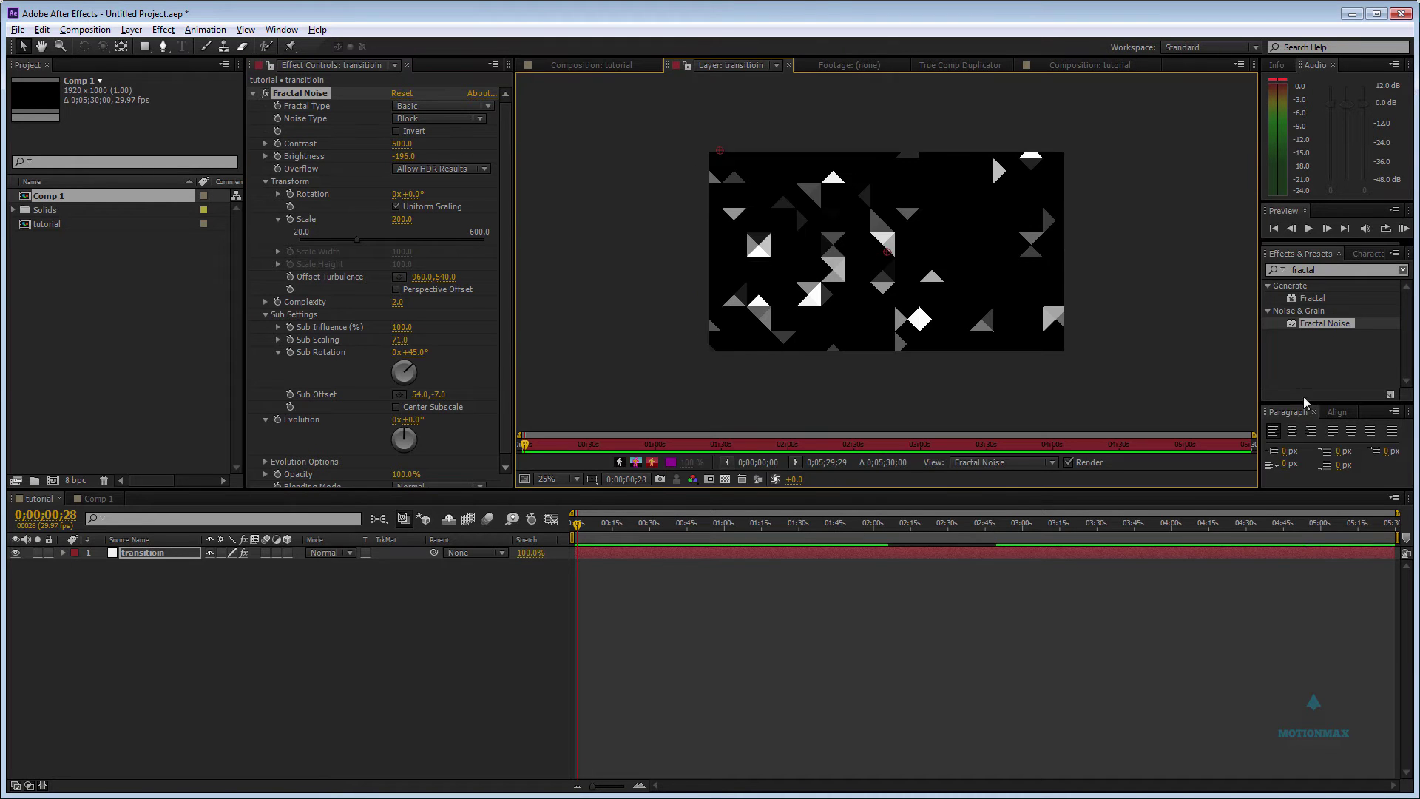
click(764, 259)
click(601, 66)
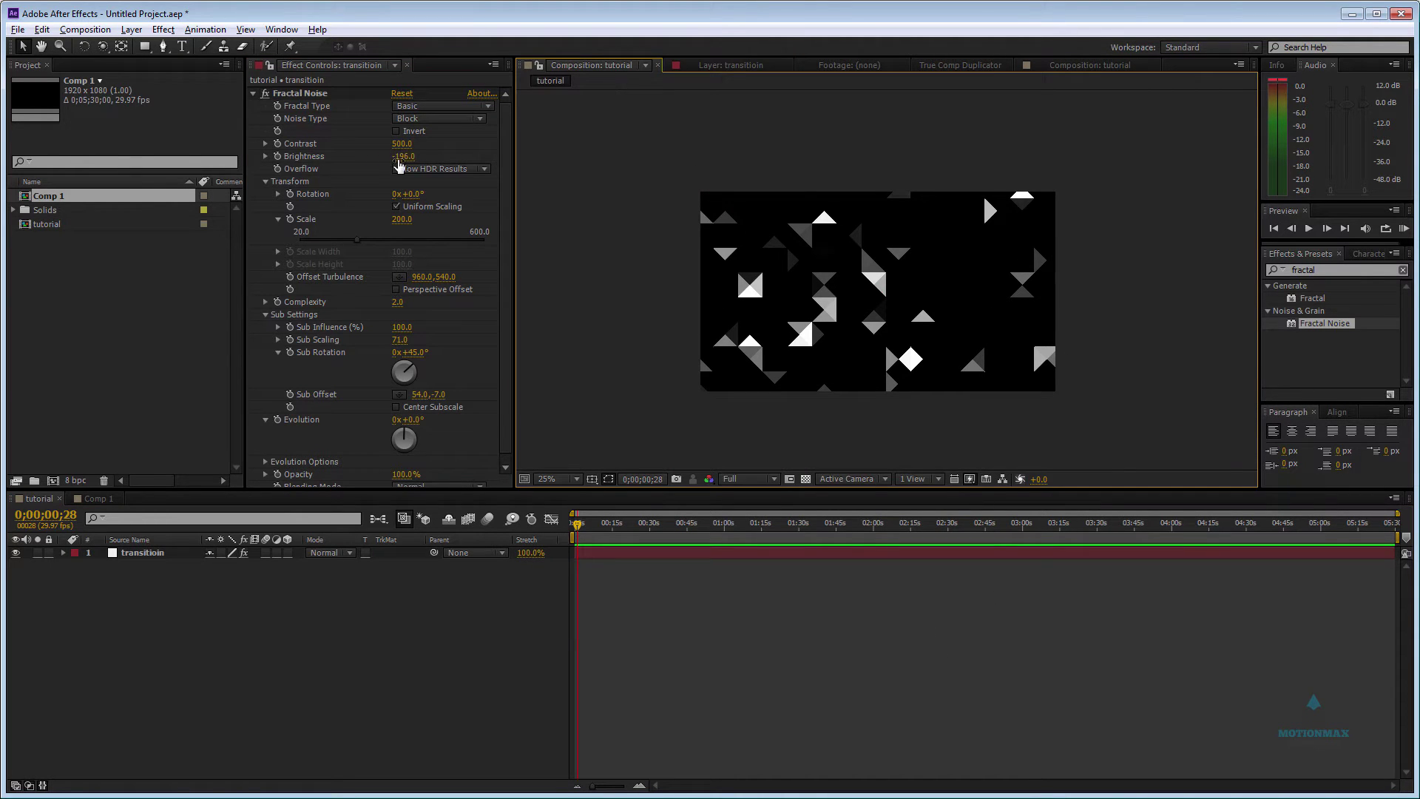
Start keyframing the noise's Brightness at the first frame with a value of -351 so the frame is black.
click(574, 525)
click(421, 155)
drag(403, 156, 321, 164)
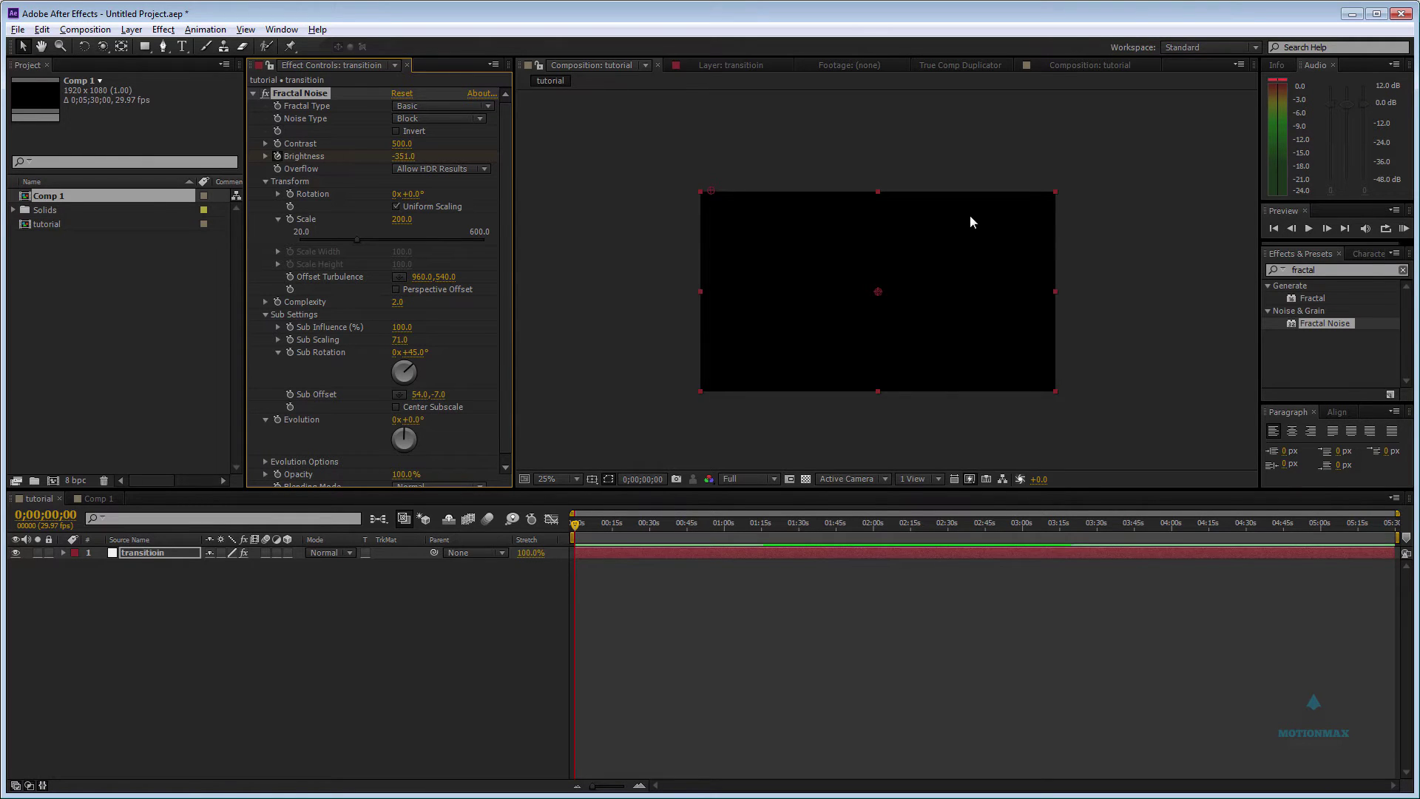
scroll(939, 223, up, 2)
drag(912, 229, 852, 208)
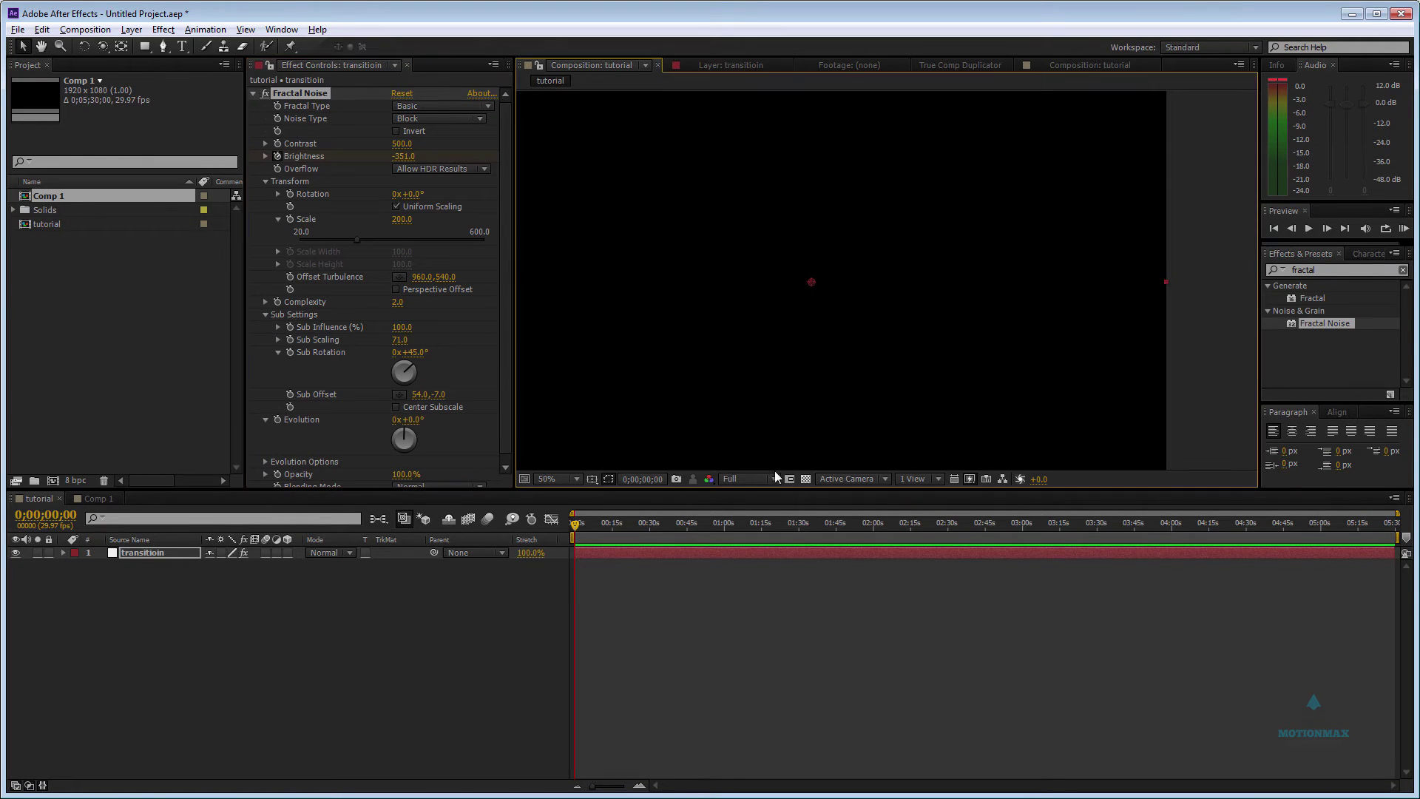
key(comma)
key(comma)
key(comma)
key(comma)
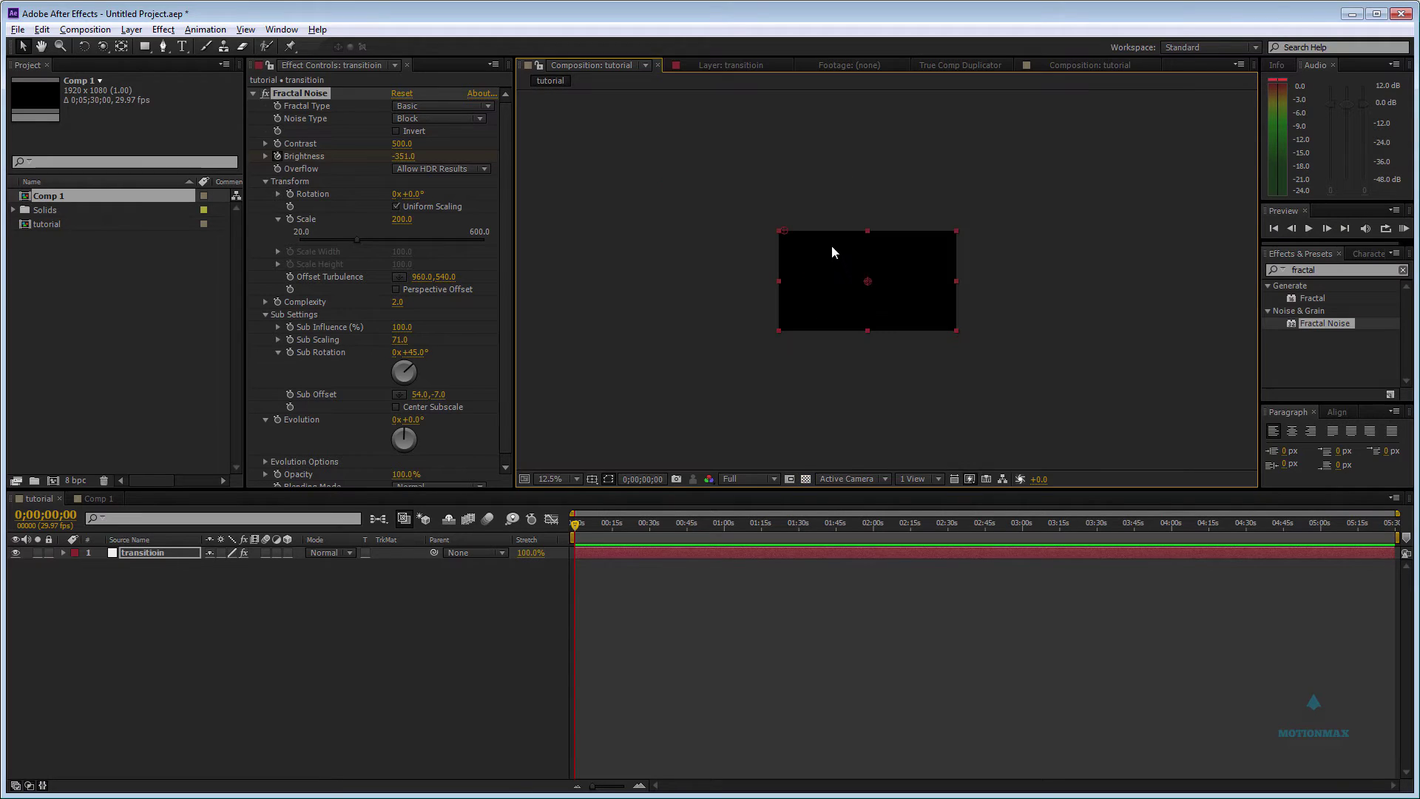
drag(831, 245, 831, 197)
Add a Brightness keyframe at 0;00;02;00, raising the value far enough to turn the noise white.
key(period)
key(period)
key(equal)
key(equal)
key(equal)
key(equal)
key(space)
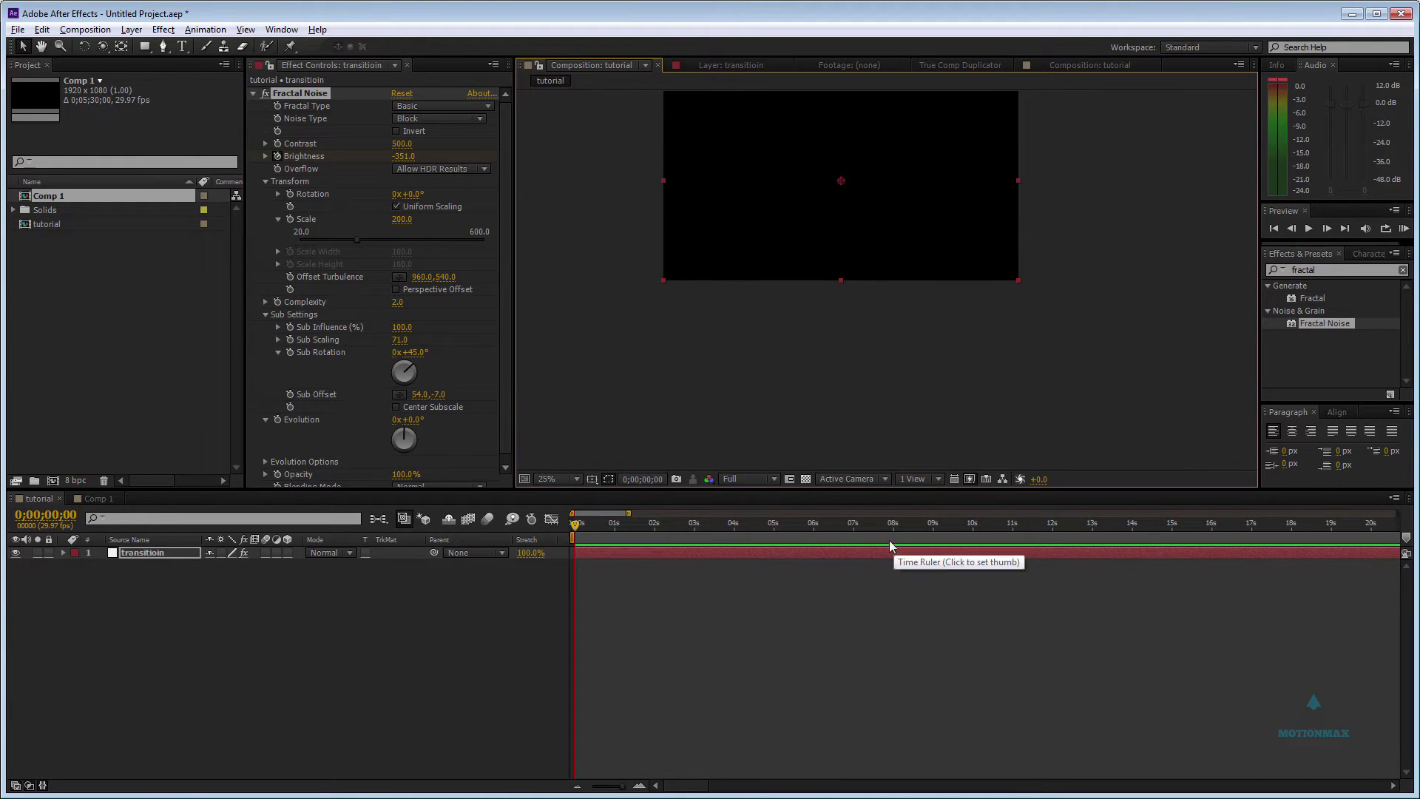
click(655, 527)
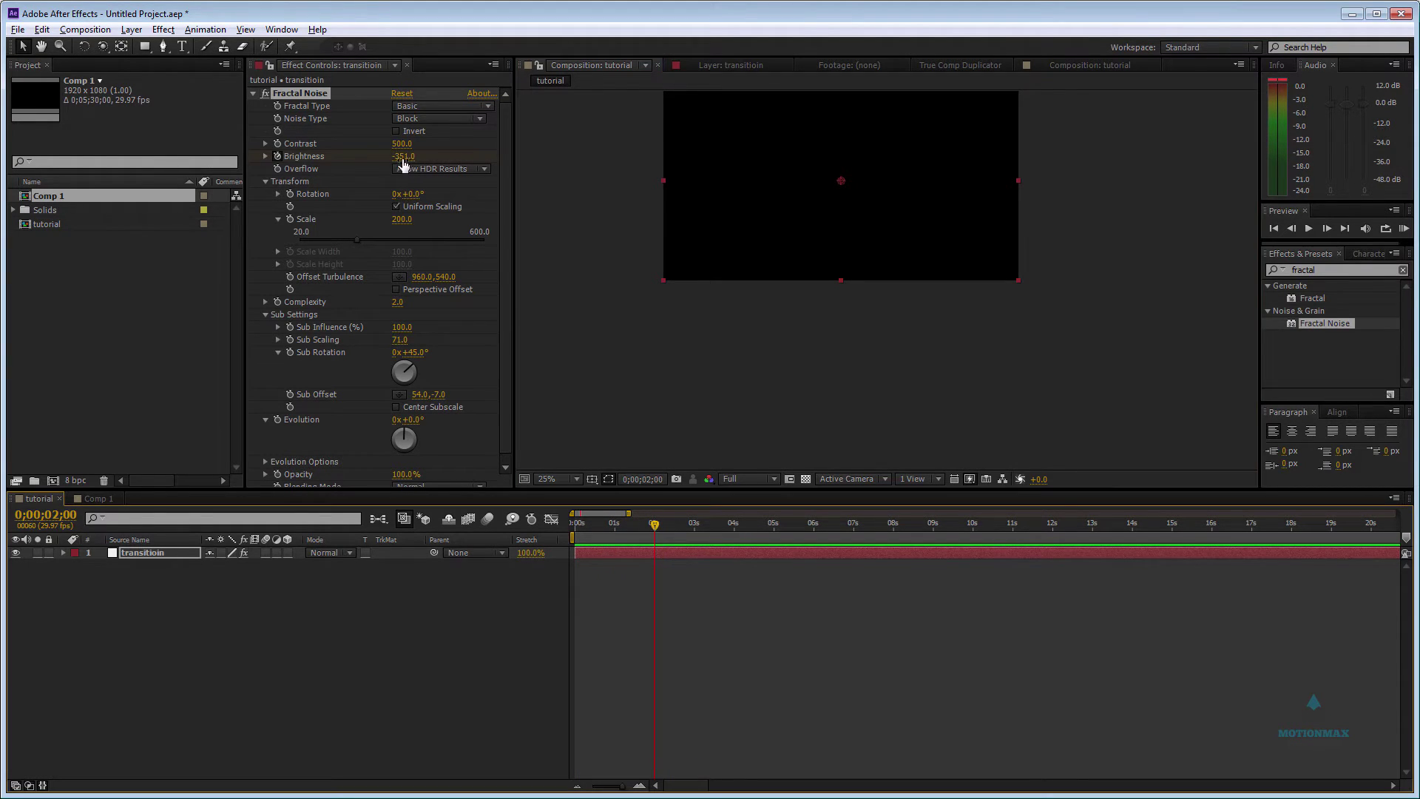
drag(465, 161, 897, 176)
Preview the black-to-white triangle animation from the first frame.
click(738, 626)
drag(662, 524, 133, 501)
key(space)
key(KP_0)
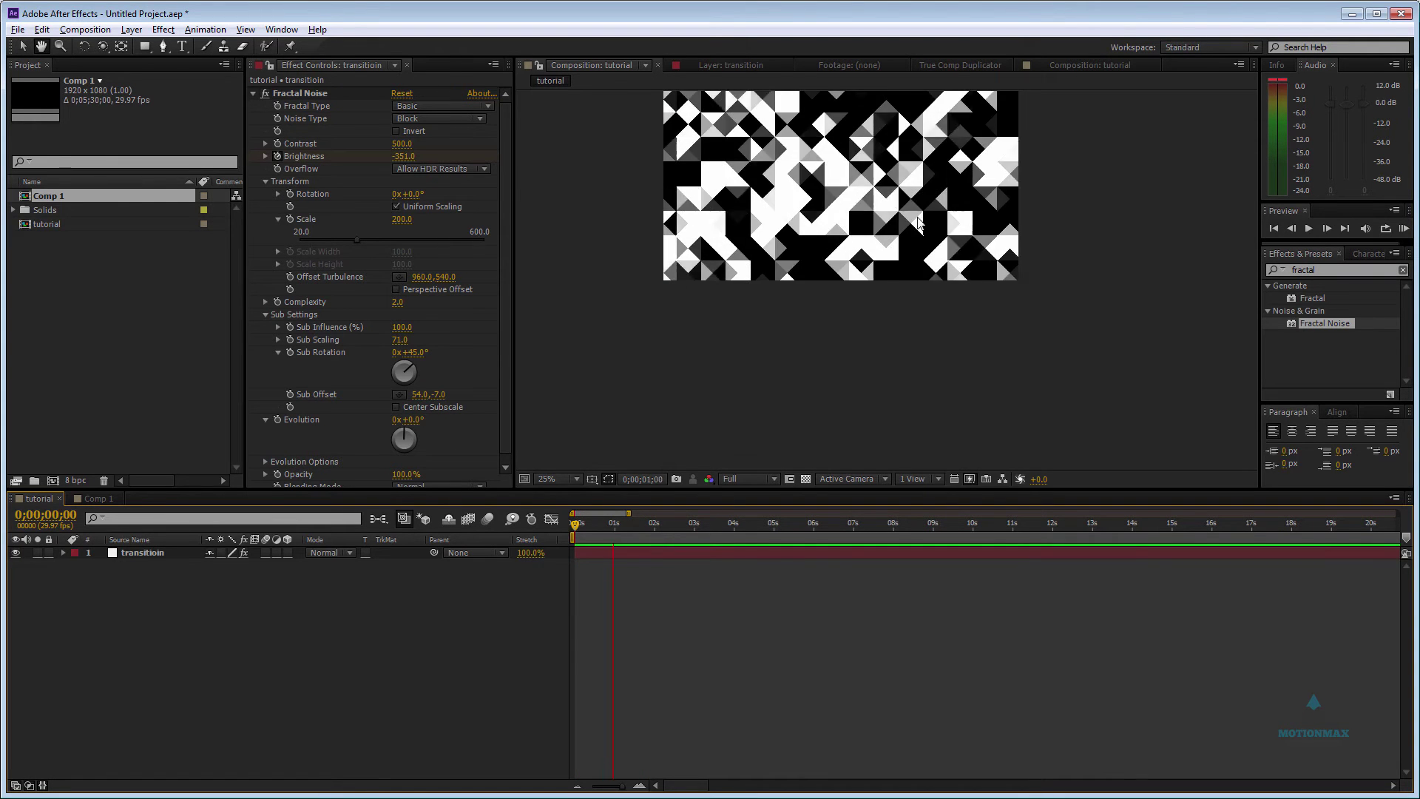
key(space)
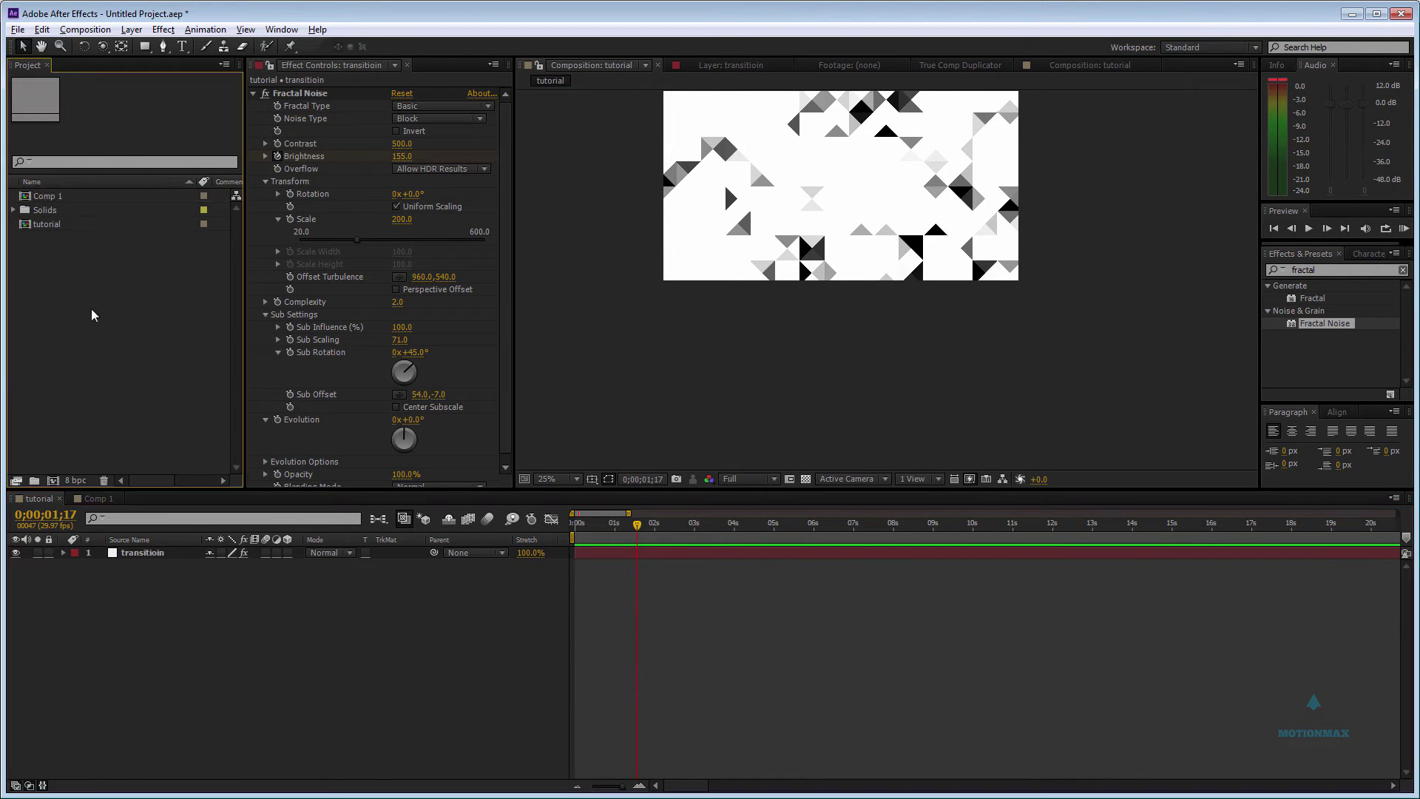
Import video clip 14 from the footage watermark folder inside Videohive Works.
double_click(95, 286)
key(BackSpace)
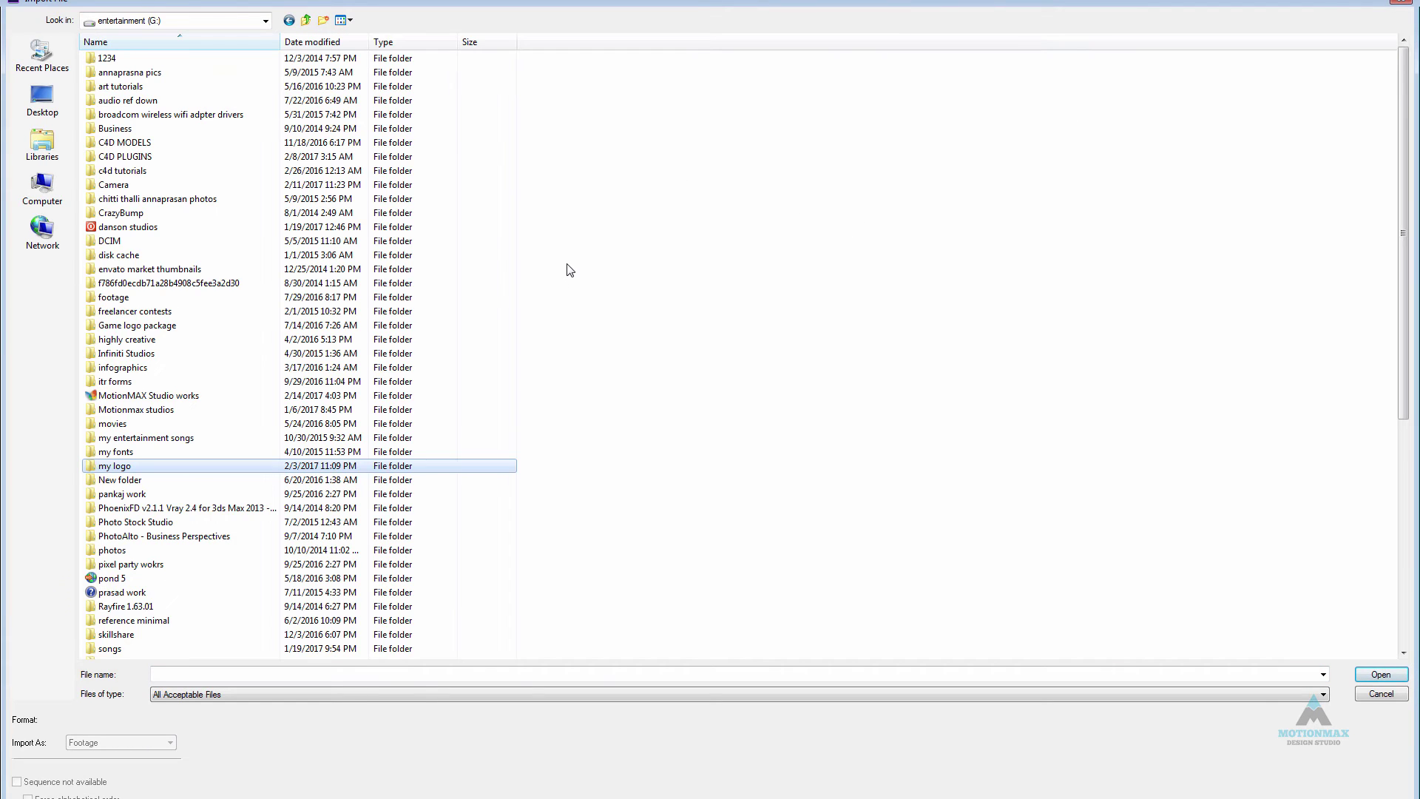
click(149, 402)
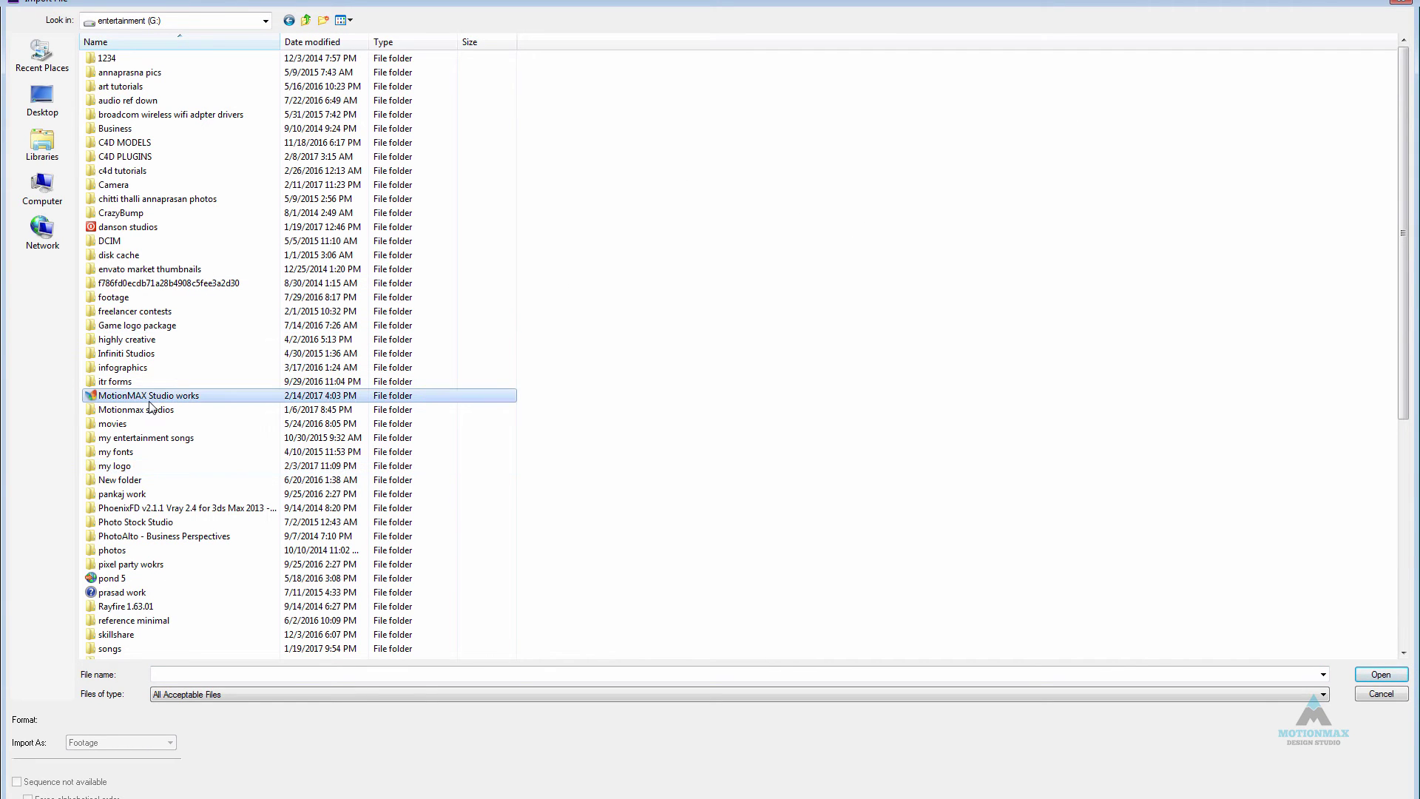
scroll(149, 402, down, 8)
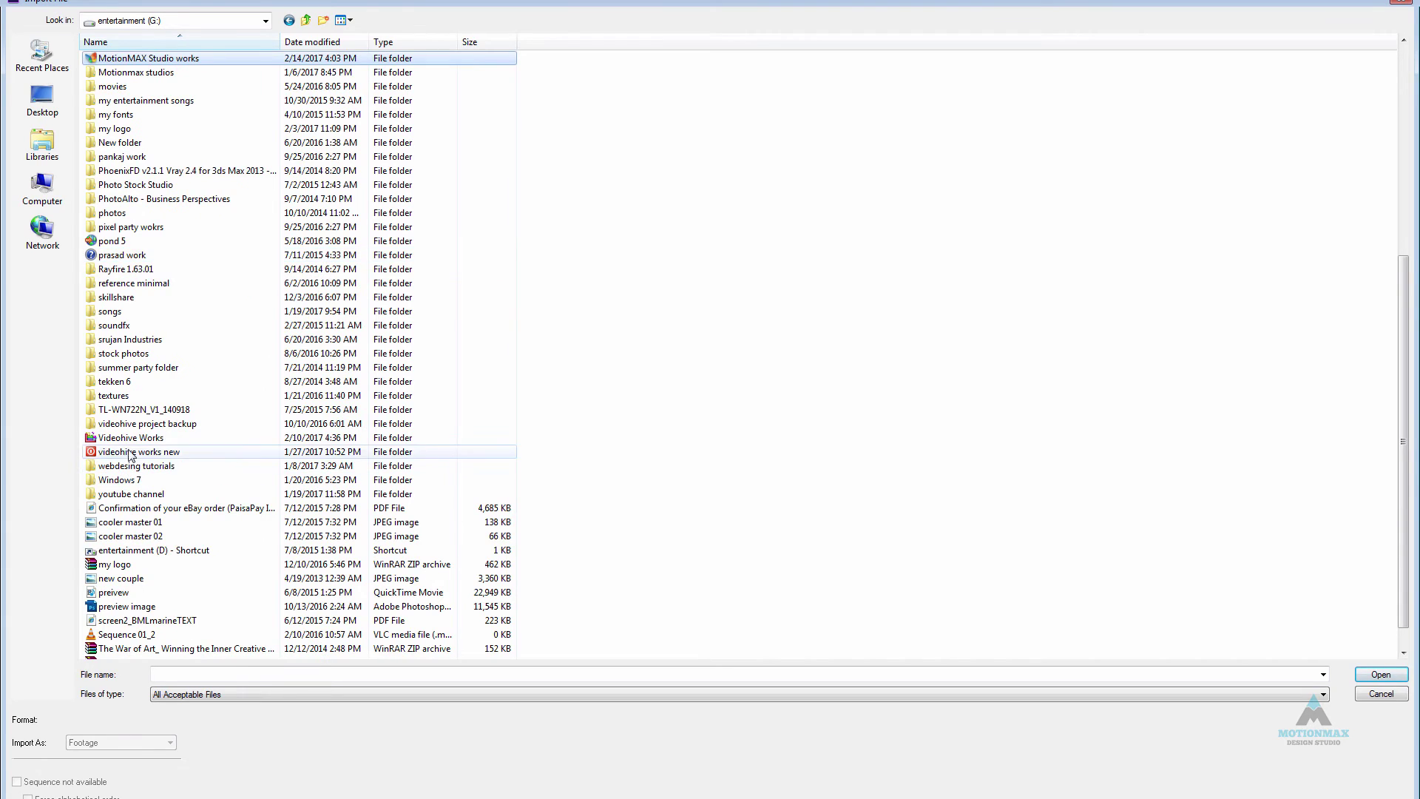
double_click(138, 450)
click(1139, 174)
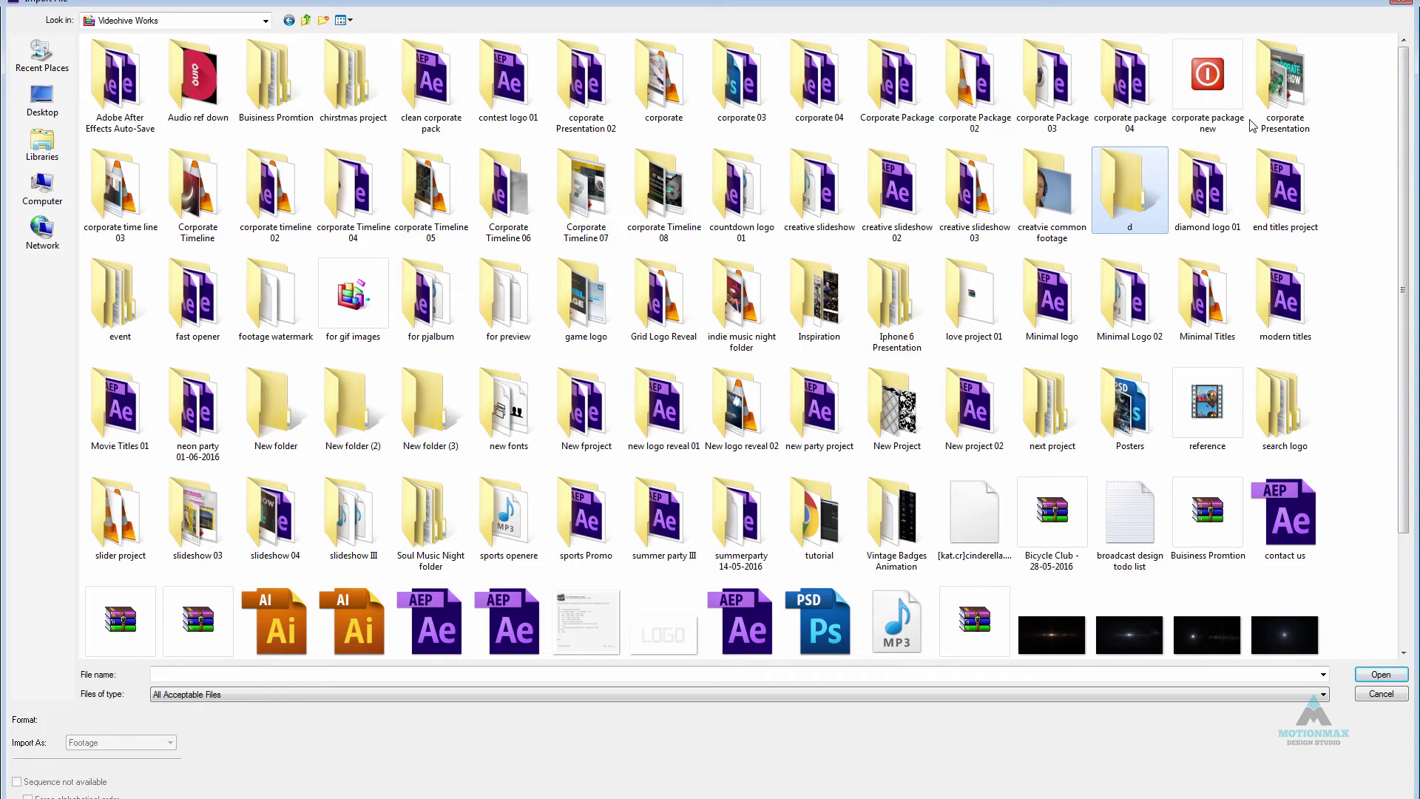
double_click(291, 321)
click(134, 101)
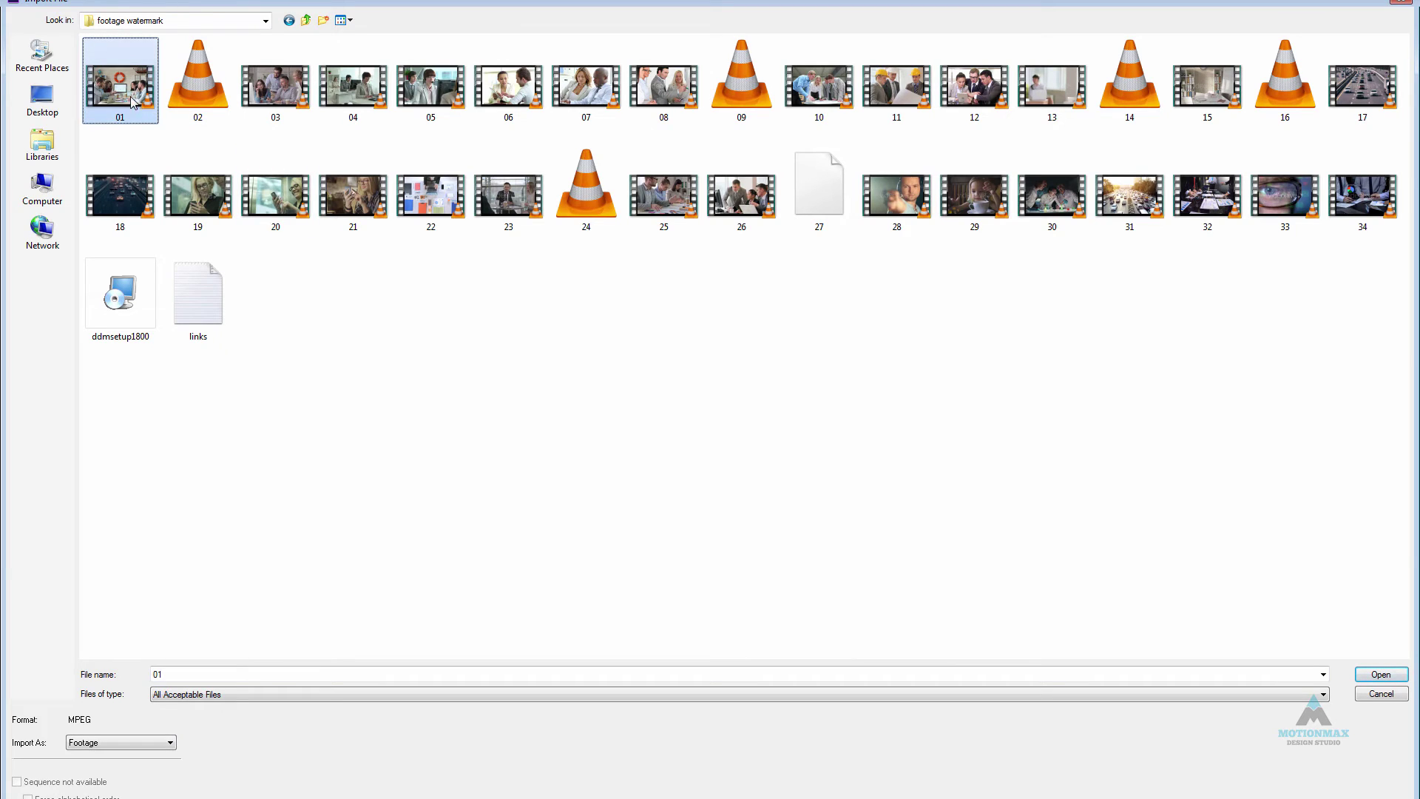
click(1132, 80)
double_click(1130, 80)
Place 14.mp4 beneath the noise layer and use that layer as its Luma Matte.
drag(102, 201, 127, 642)
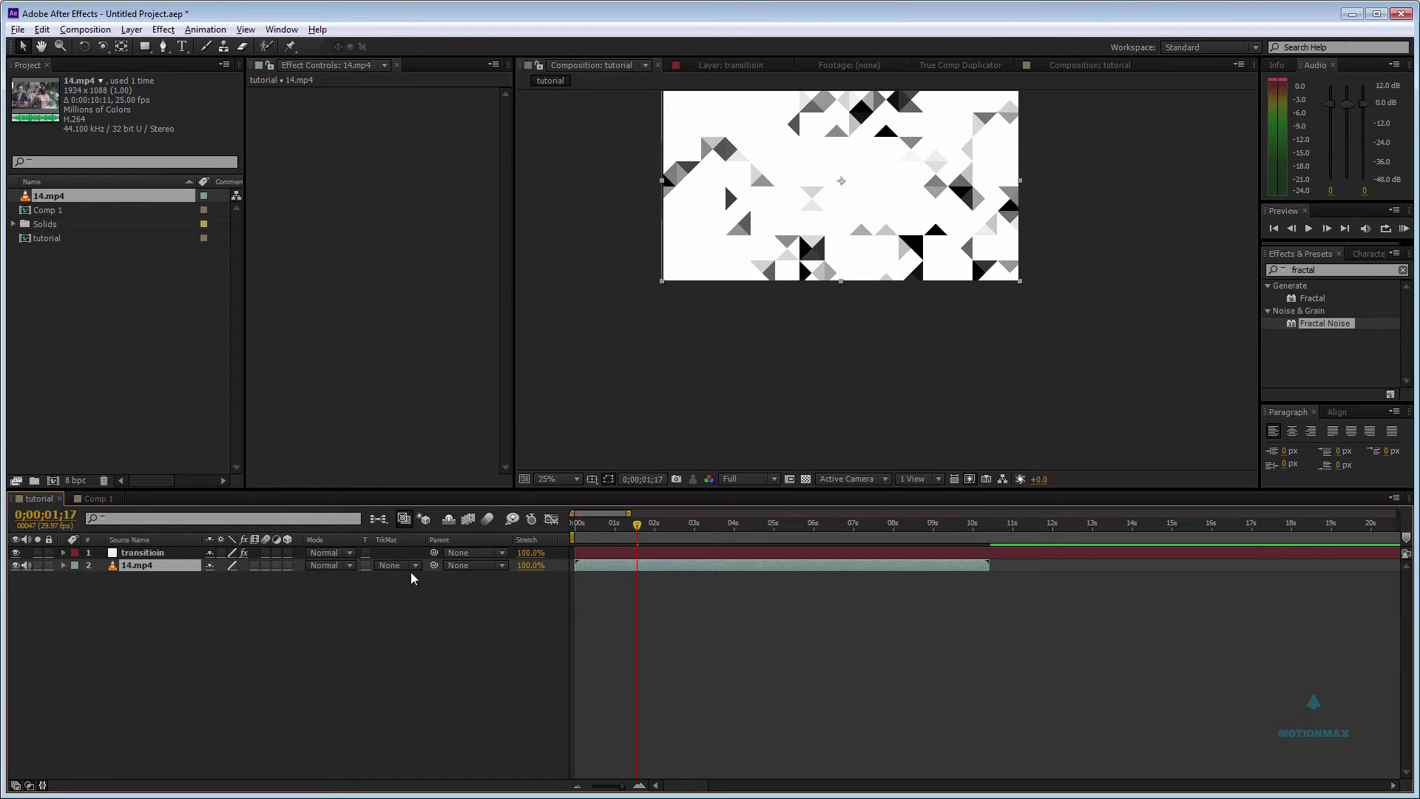
click(320, 605)
click(152, 566)
click(413, 566)
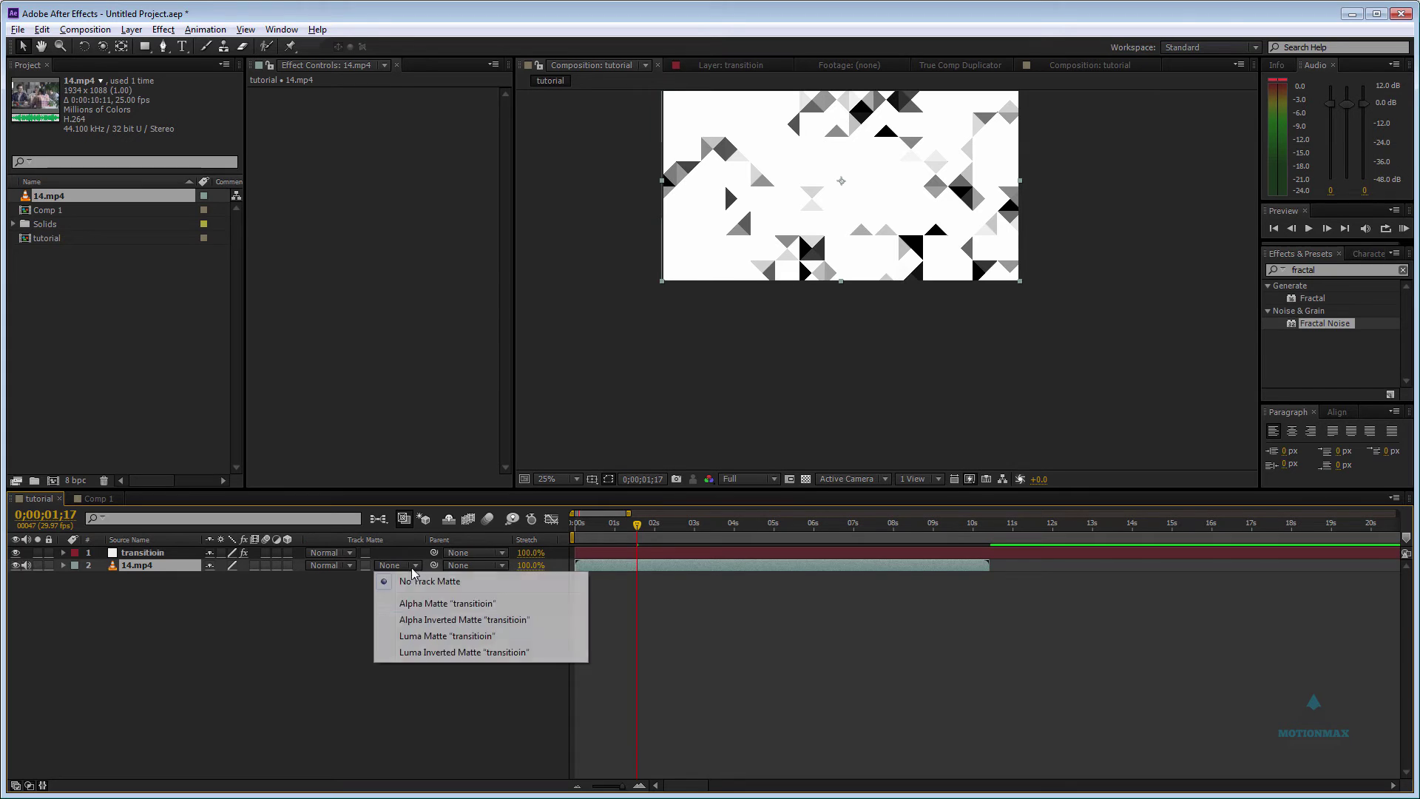
click(435, 638)
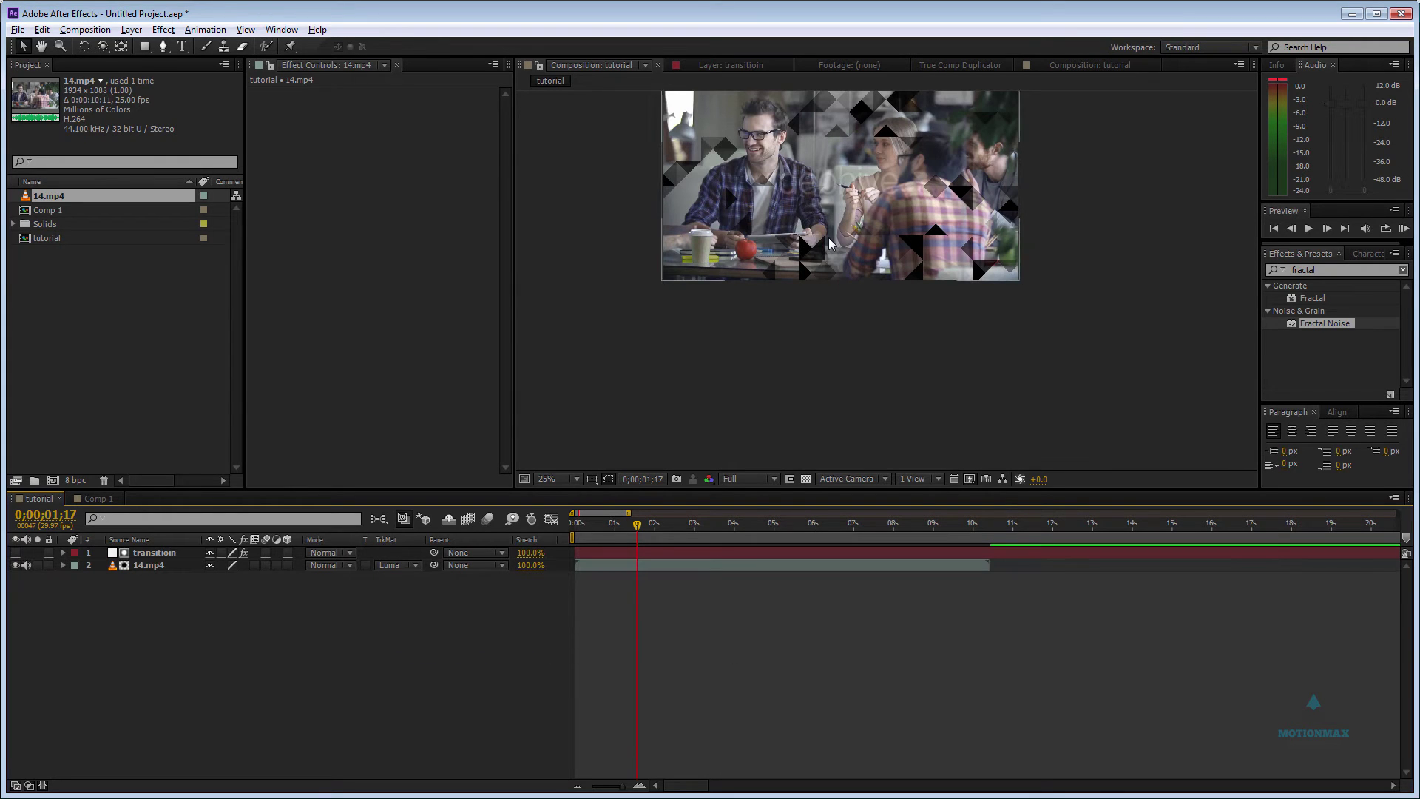
drag(624, 527, 481, 529)
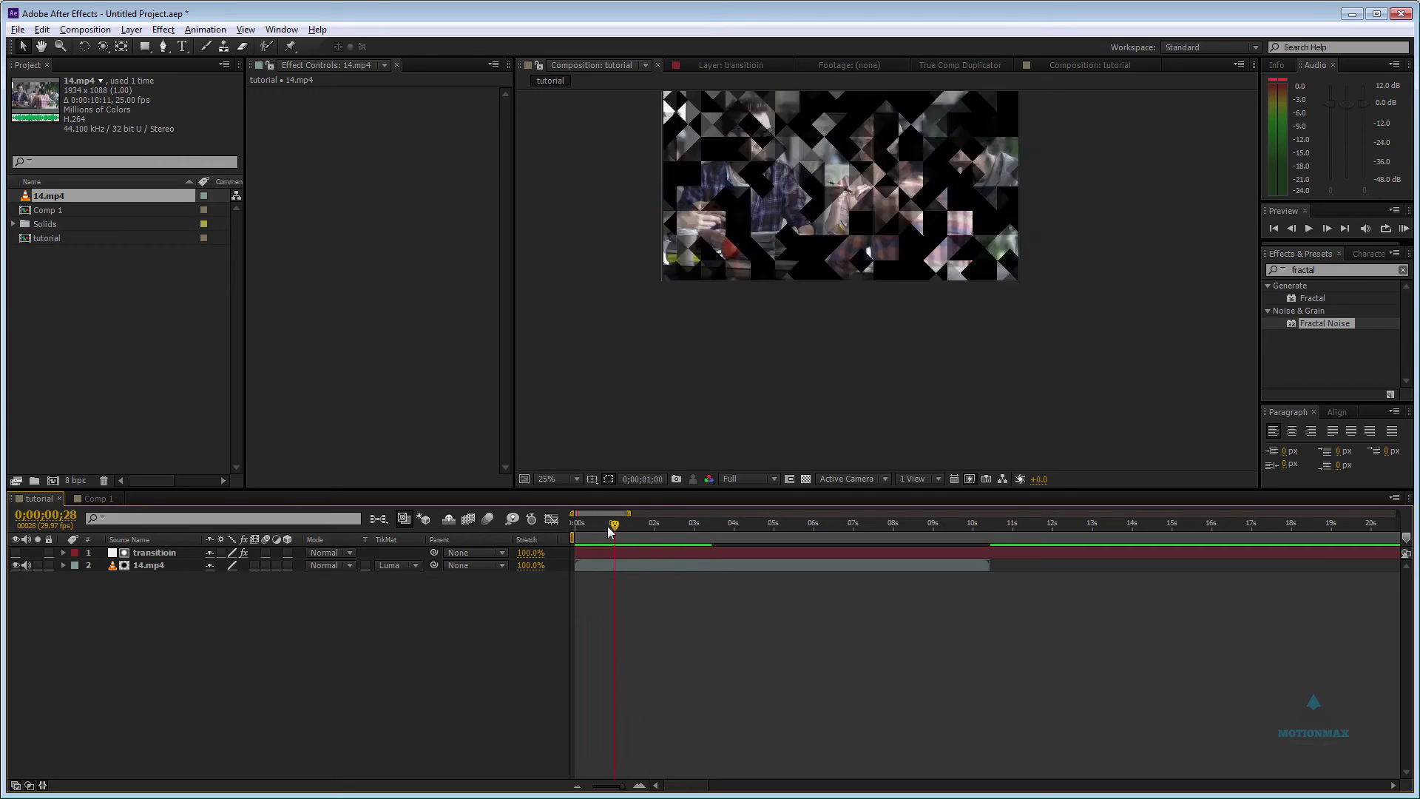
drag(608, 526, 507, 526)
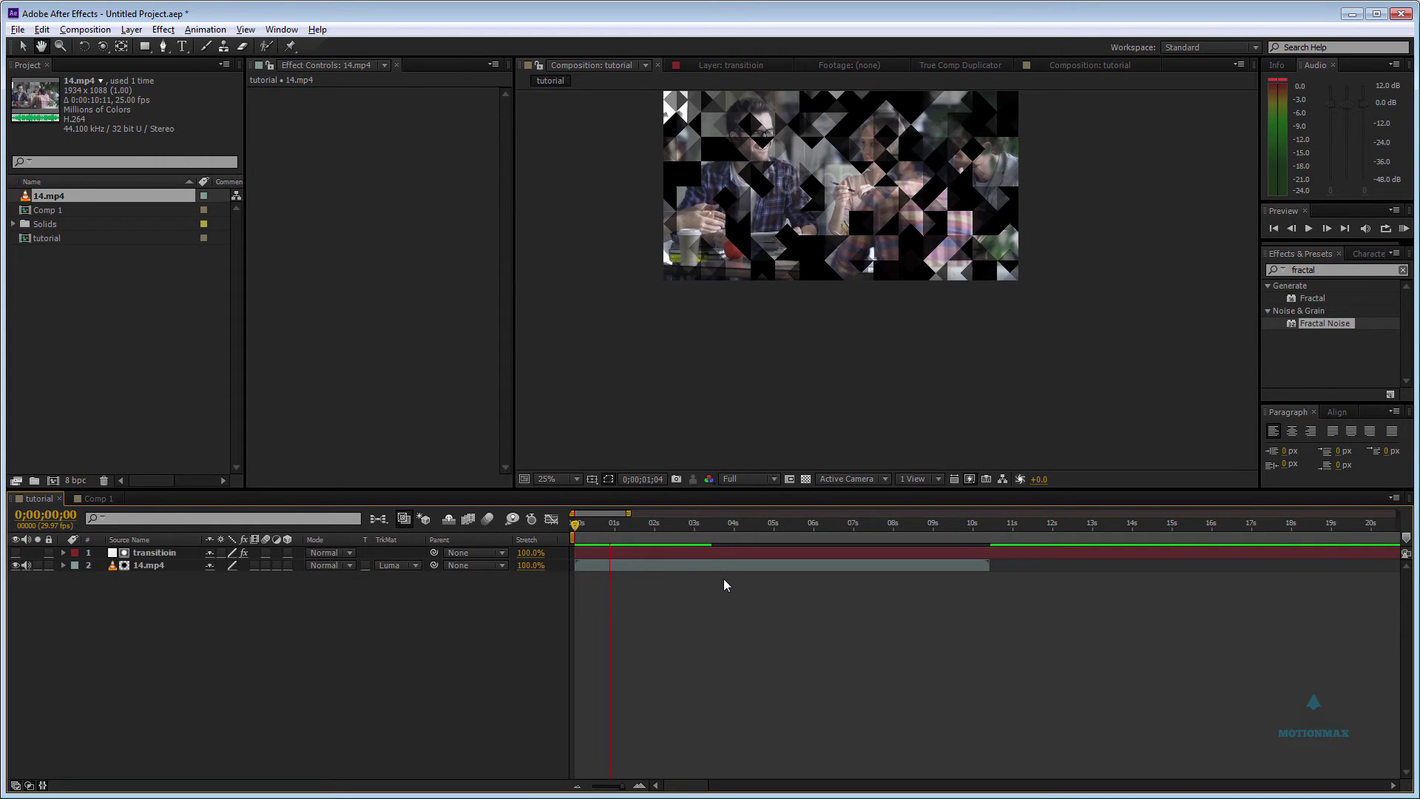
Duplicate the noise layer and its matted 14.mp4 clip together as a second pair.
click(148, 565)
click(166, 554)
shift+click(165, 565)
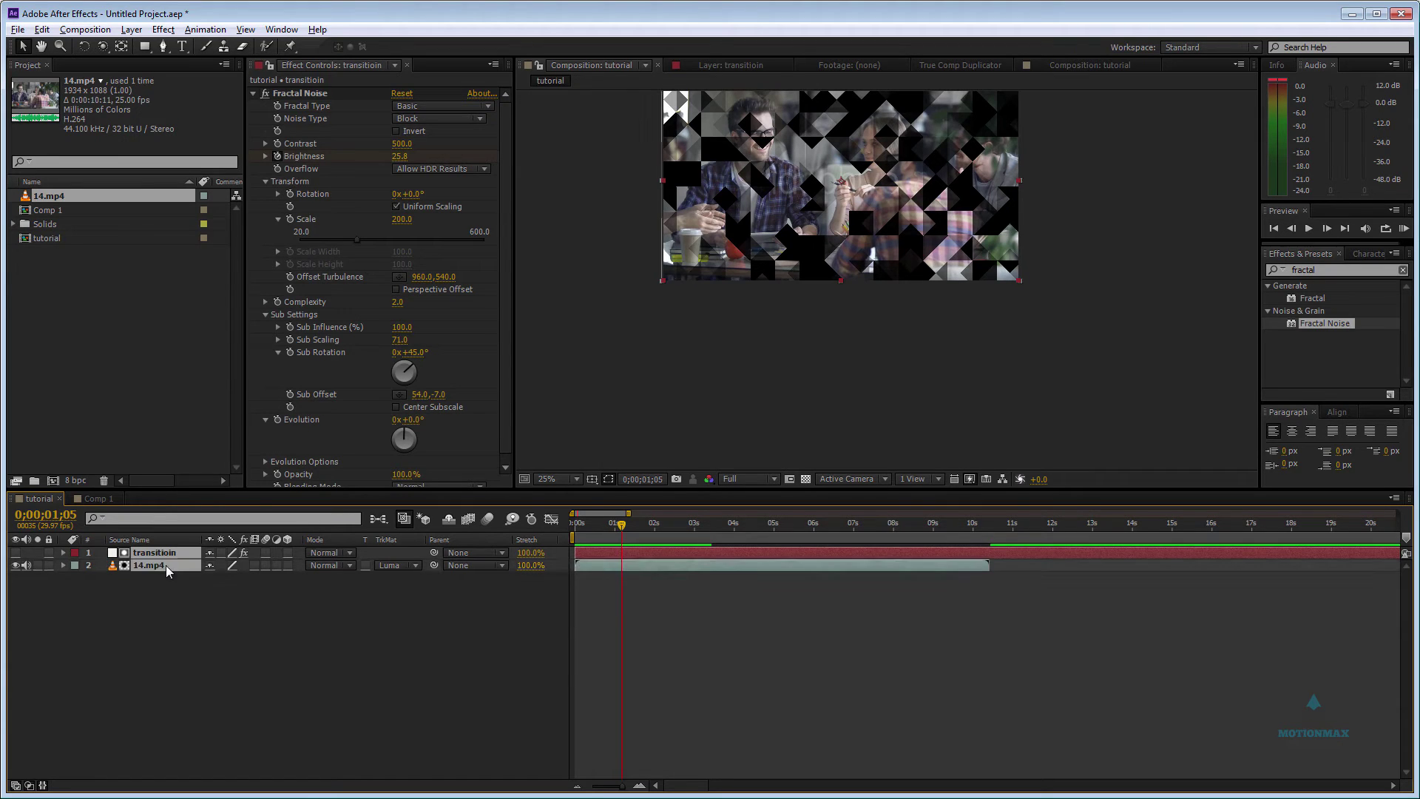
key(ctrl+d)
click(161, 618)
click(655, 577)
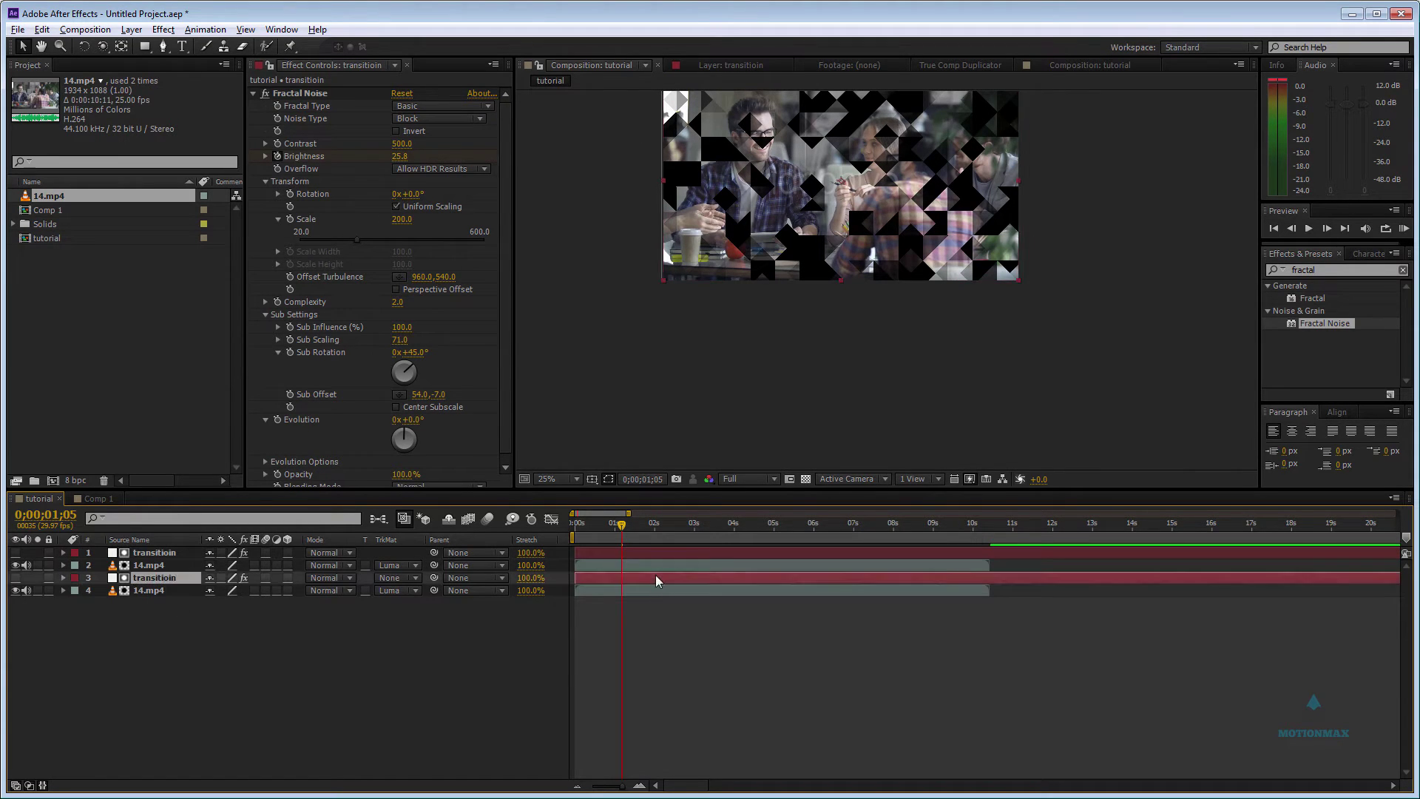
Shift the upper noise-and-clip pair so it starts about two frames after the lower pair.
click(655, 566)
shift+click(643, 556)
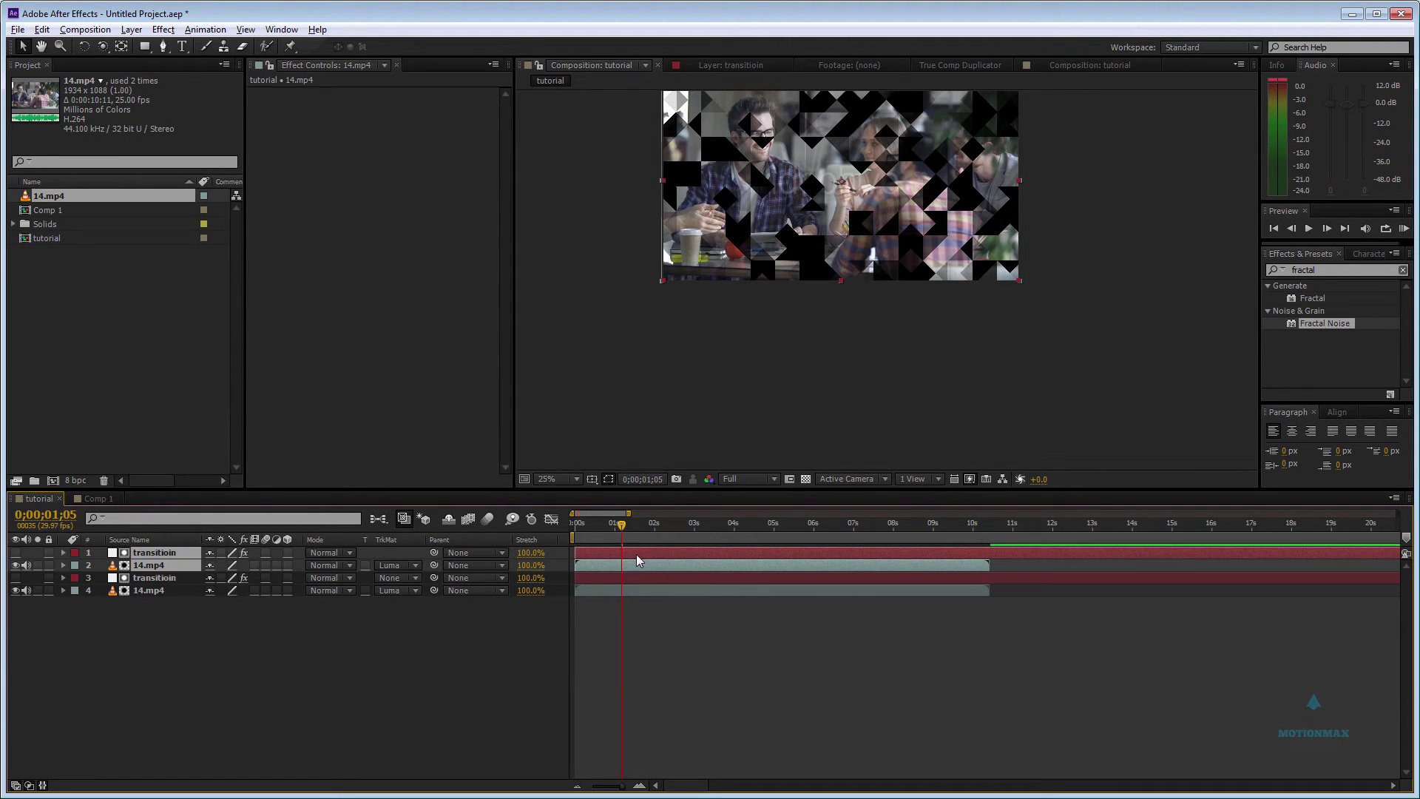
key(equal)
key(equal)
key(space)
drag(606, 619, 1080, 642)
drag(607, 564, 522, 543)
click(166, 618)
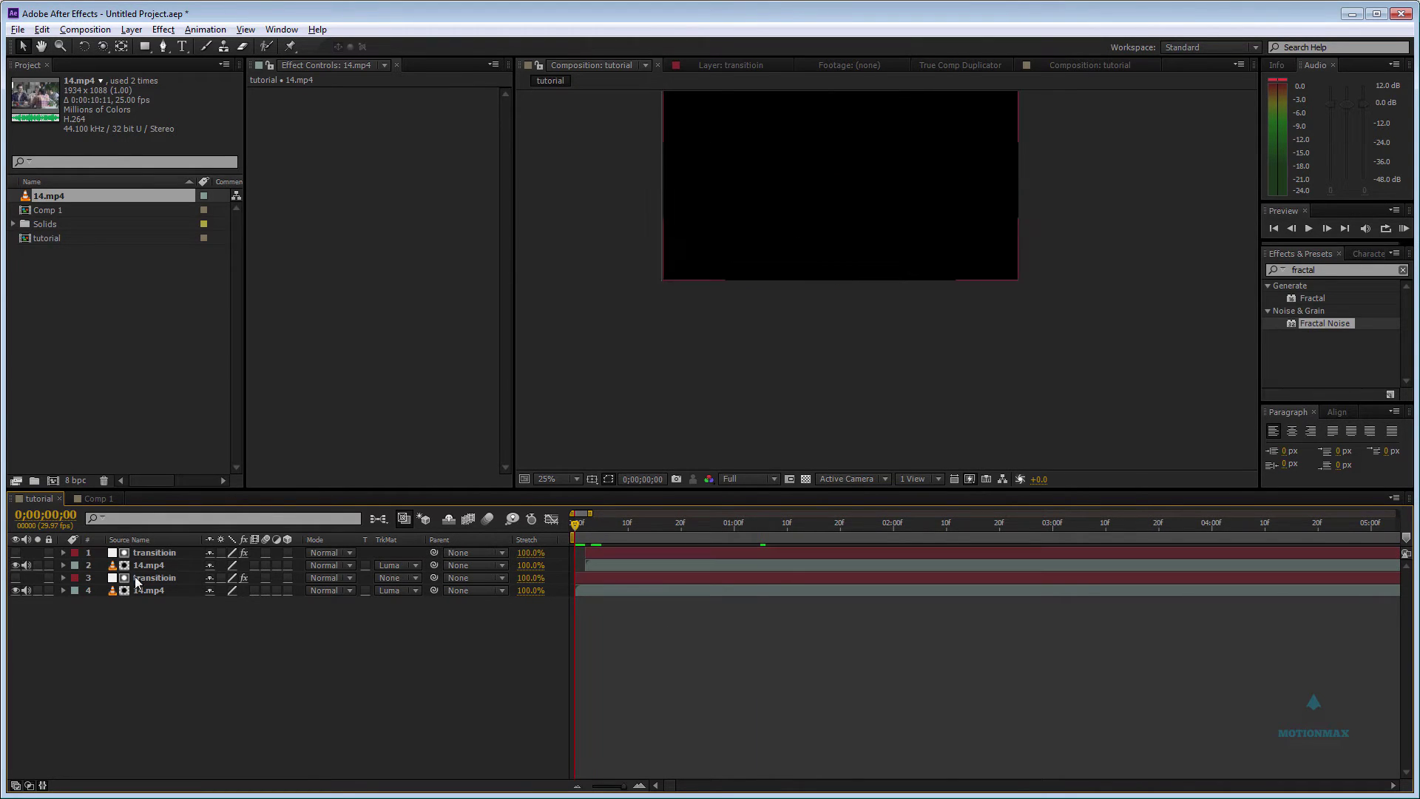
Delete the lower 14.mp4 clip, make the bottom transition layer visible and preview the animation.
click(137, 591)
key(Delete)
click(16, 577)
click(168, 569)
click(172, 576)
key(space)
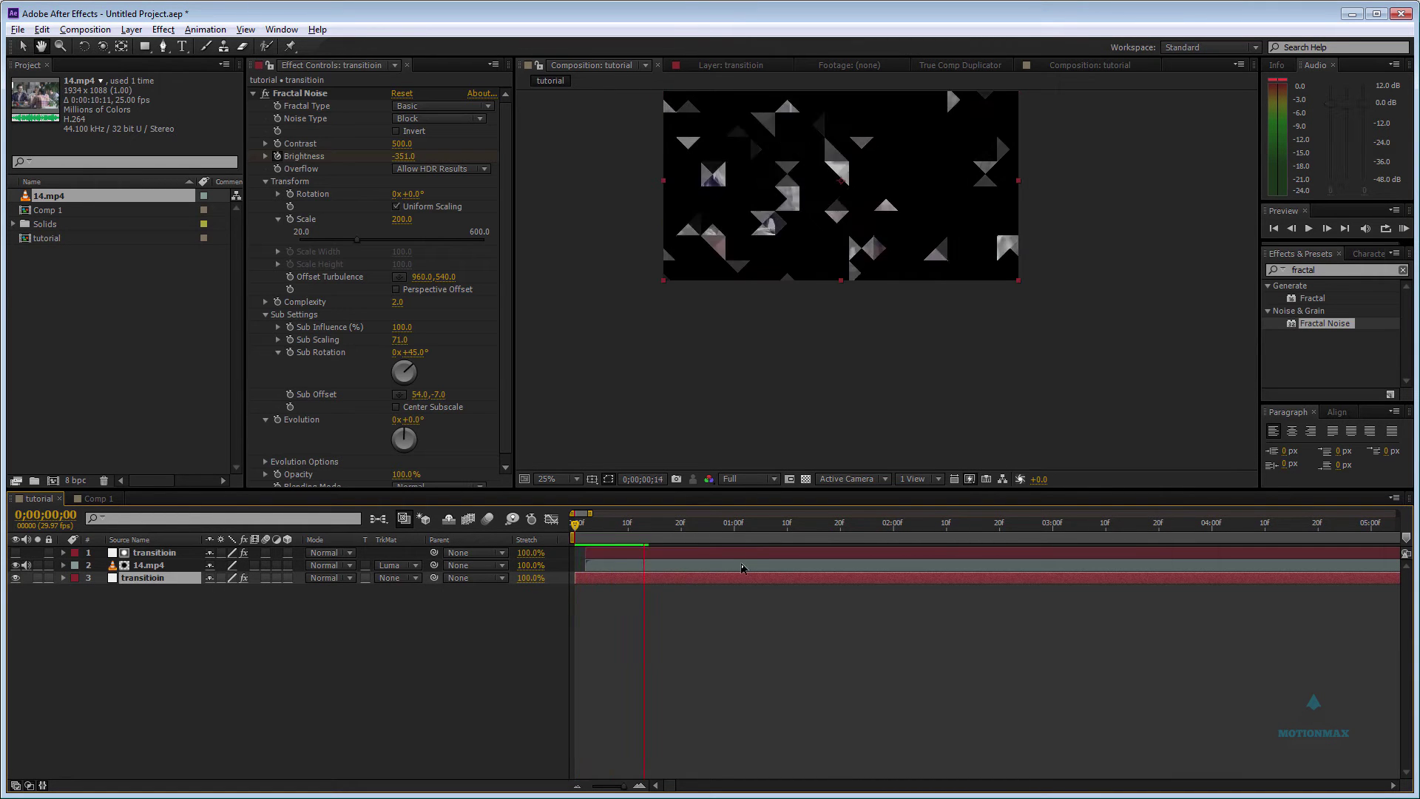
mouse_move(629, 523)
mouse_down()
mouse_move(599, 536)
mouse_move(613, 542)
mouse_up()
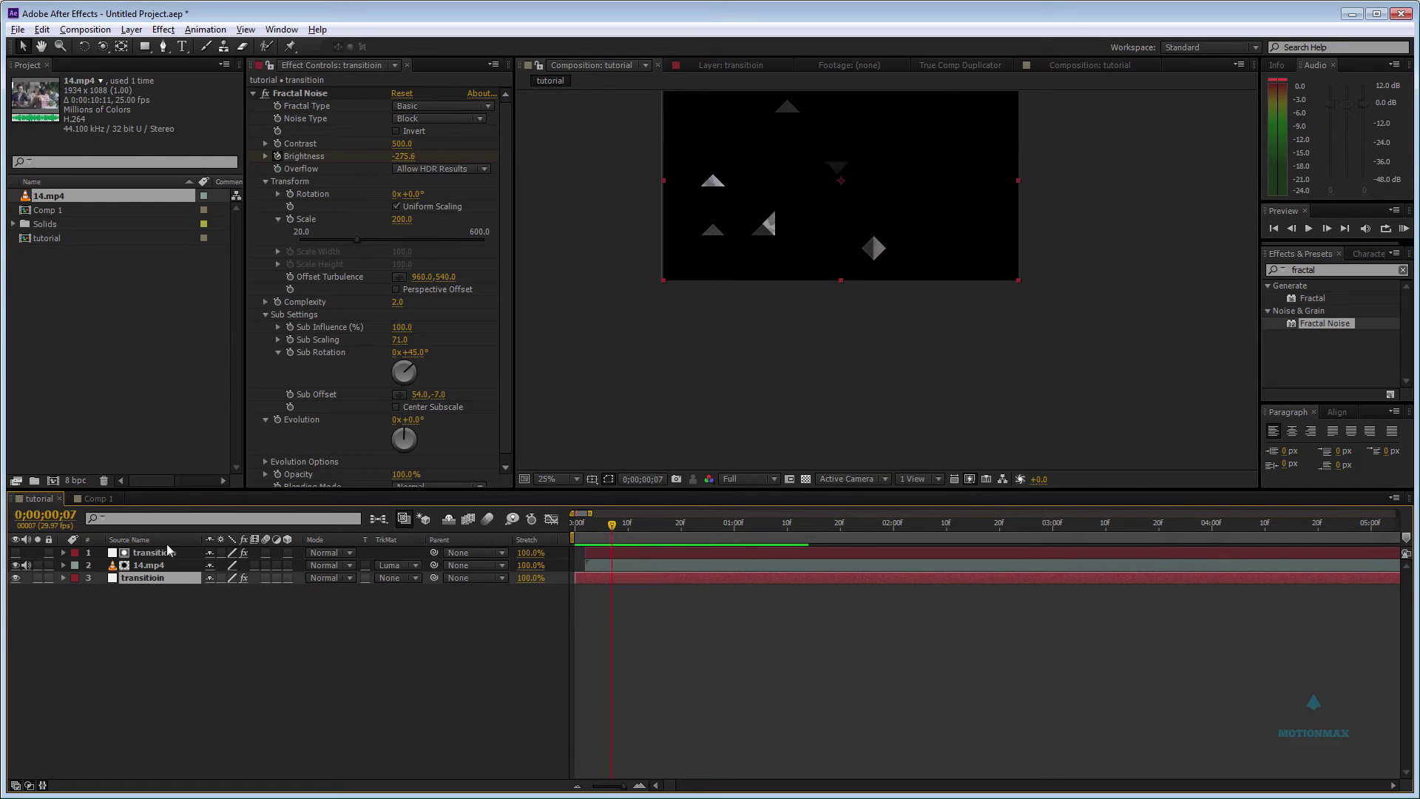
Apply a Tint color correction effect to the bottom transition layer.
click(253, 93)
right_click(330, 138)
click(142, 678)
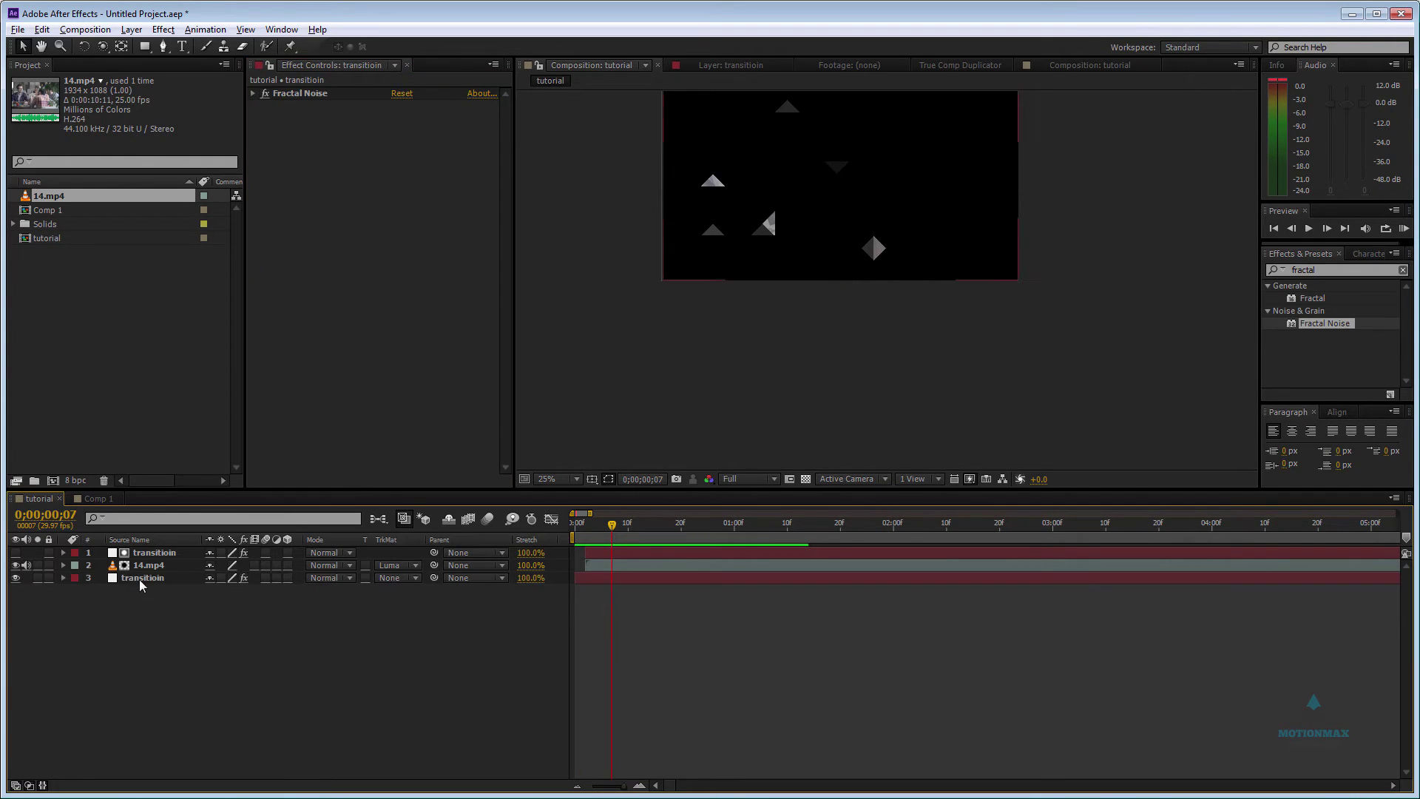
click(142, 578)
right_click(321, 163)
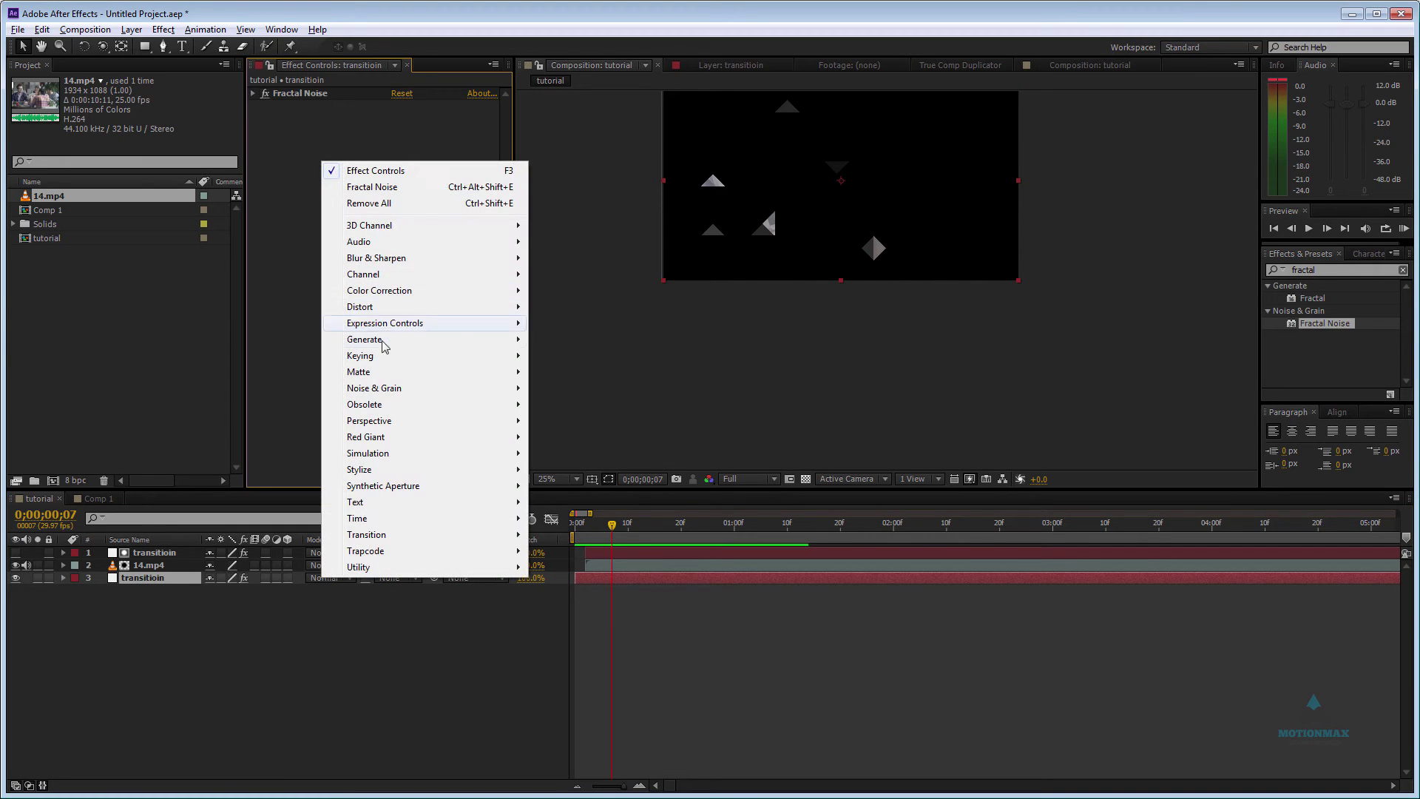
mouse_move(452, 339)
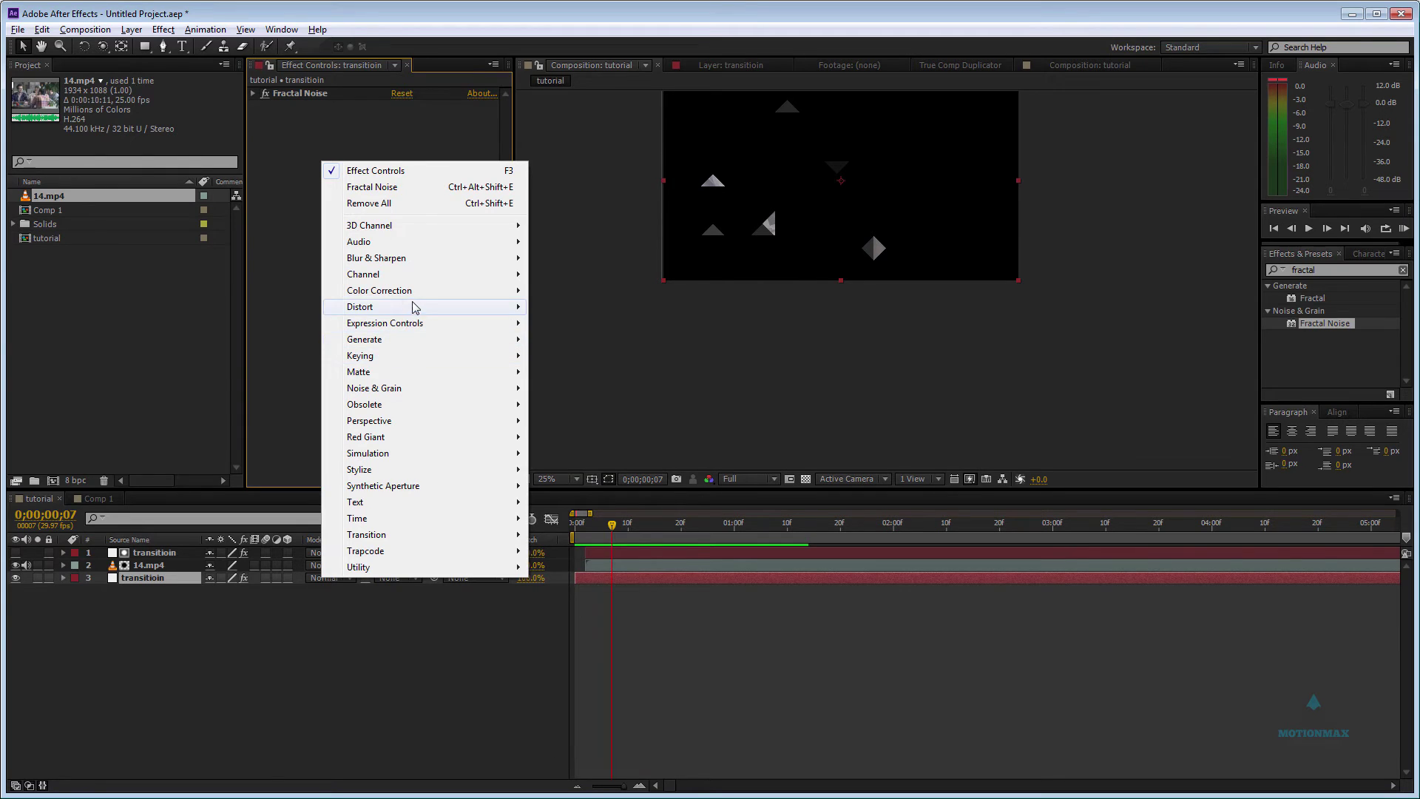
mouse_move(418, 292)
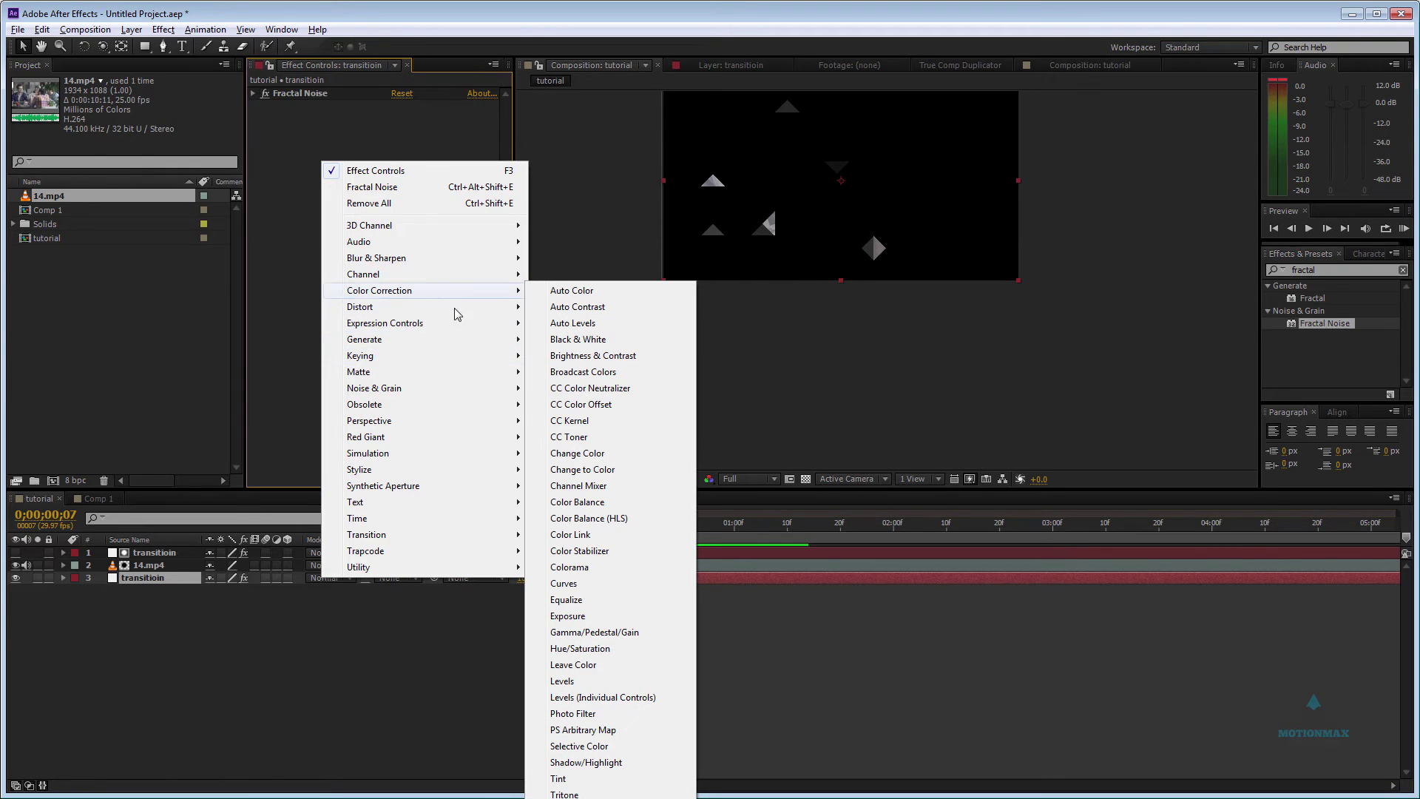
click(603, 781)
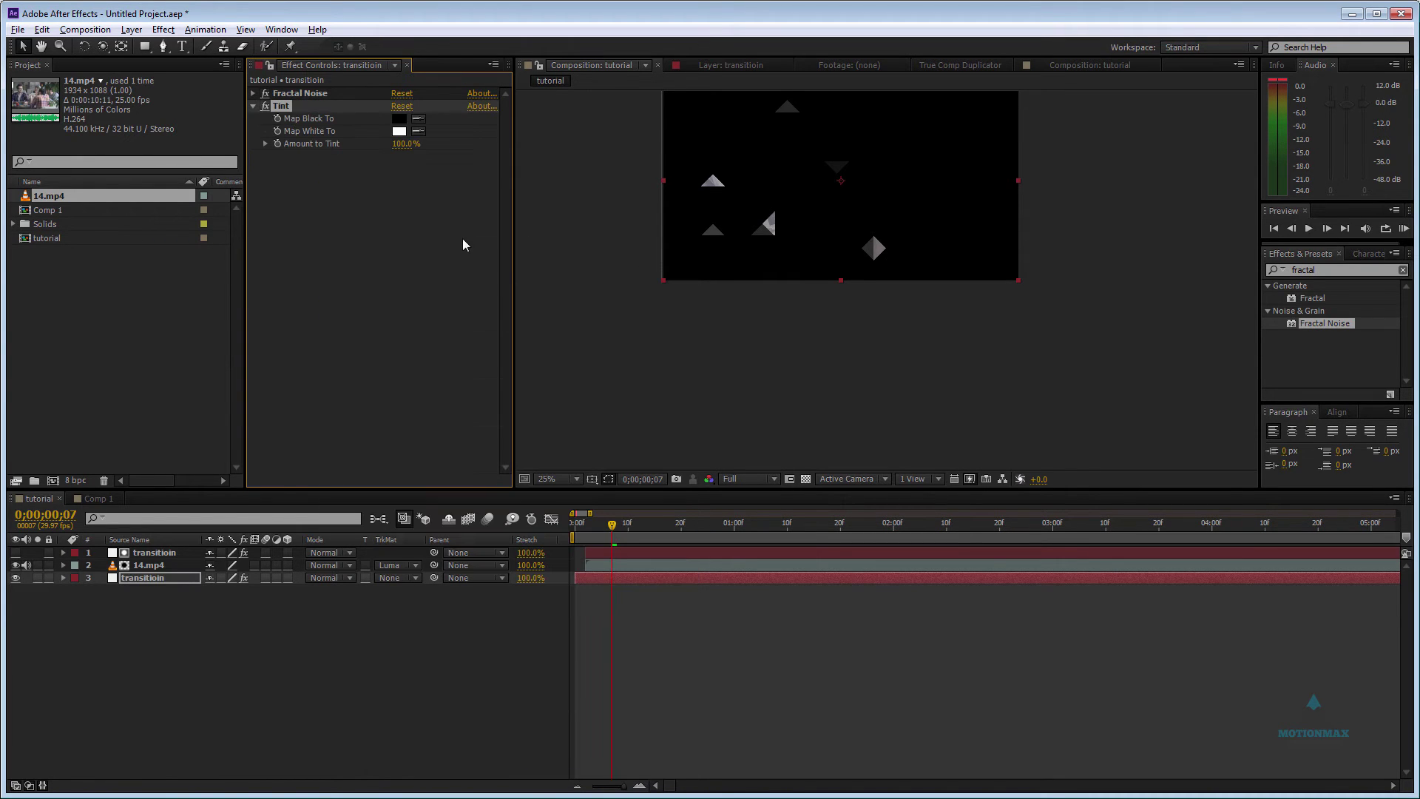
Map white to bright cyan in the bottom transition layer's Tint effect.
click(400, 132)
drag(506, 651, 549, 516)
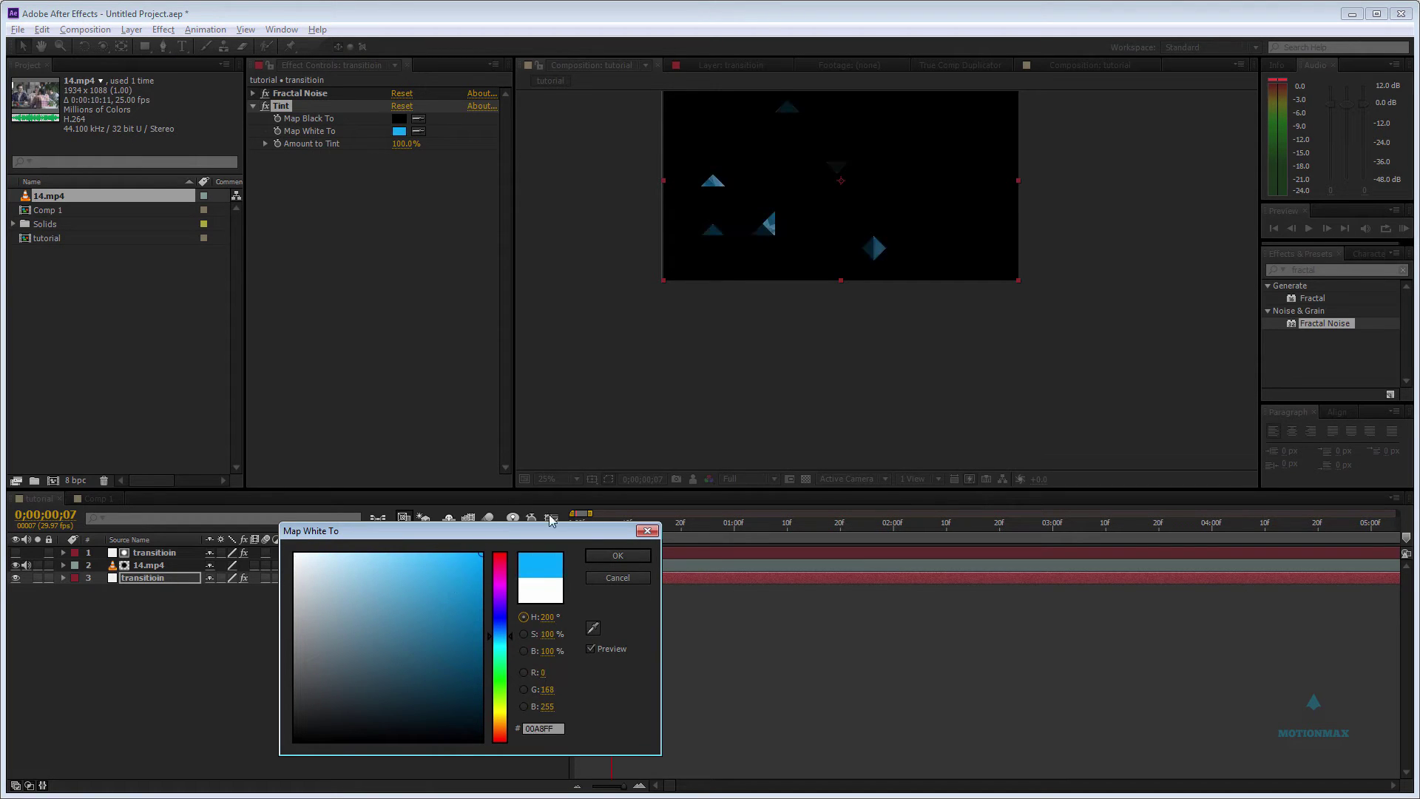
click(508, 649)
click(630, 556)
Preview the transition over the first two seconds, examining how the cyan blocks precede the footage.
key(KP_0)
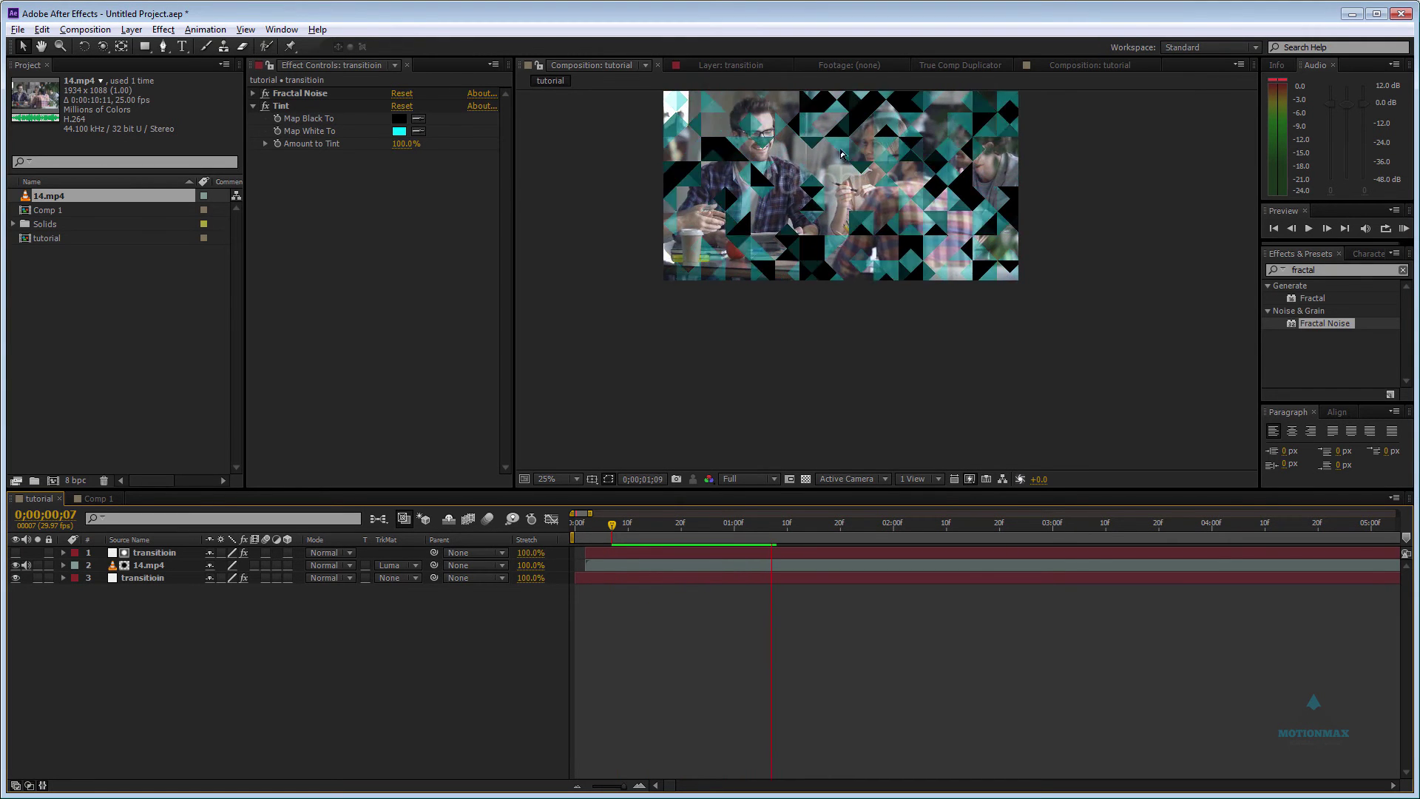
key(space)
drag(666, 534, 442, 545)
key(space)
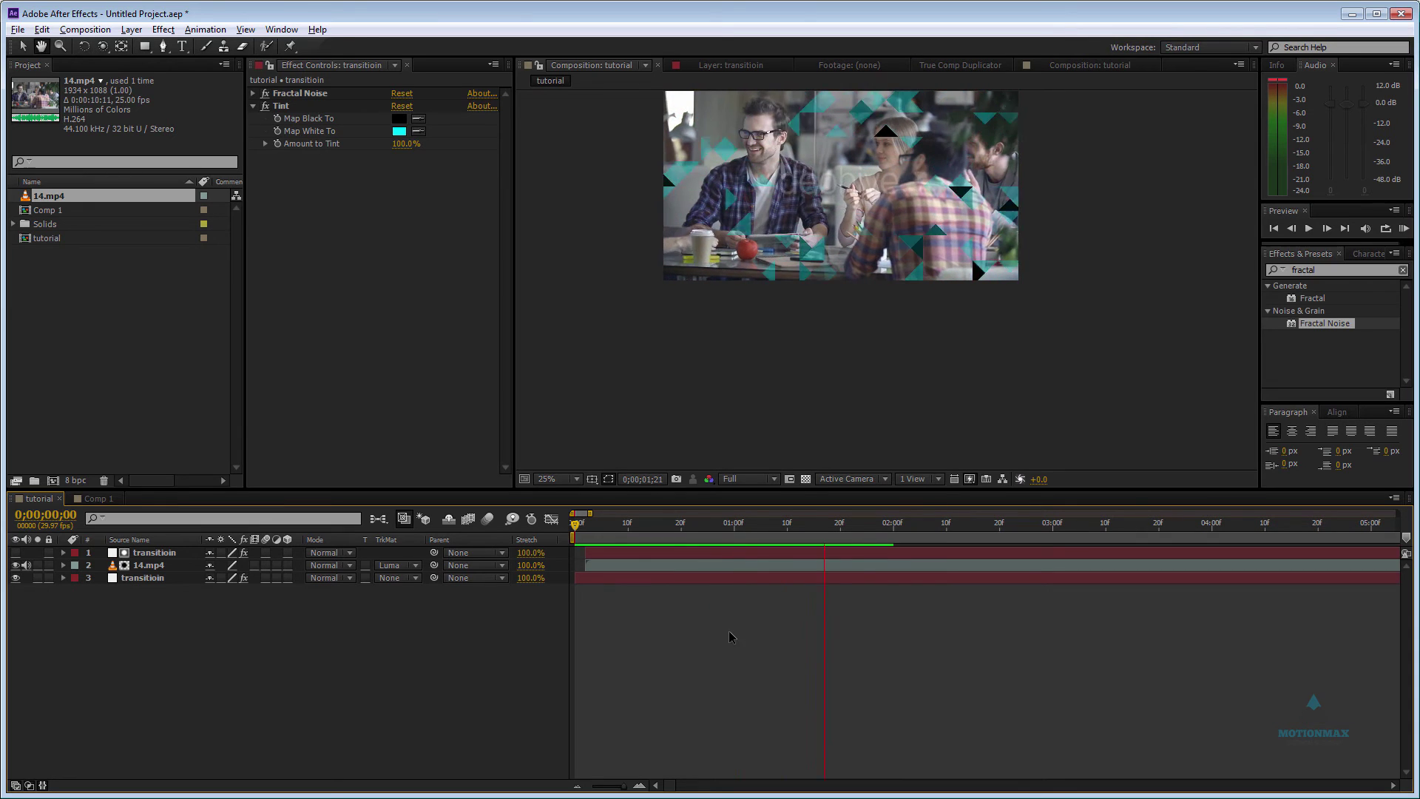
click(724, 522)
drag(723, 525, 569, 534)
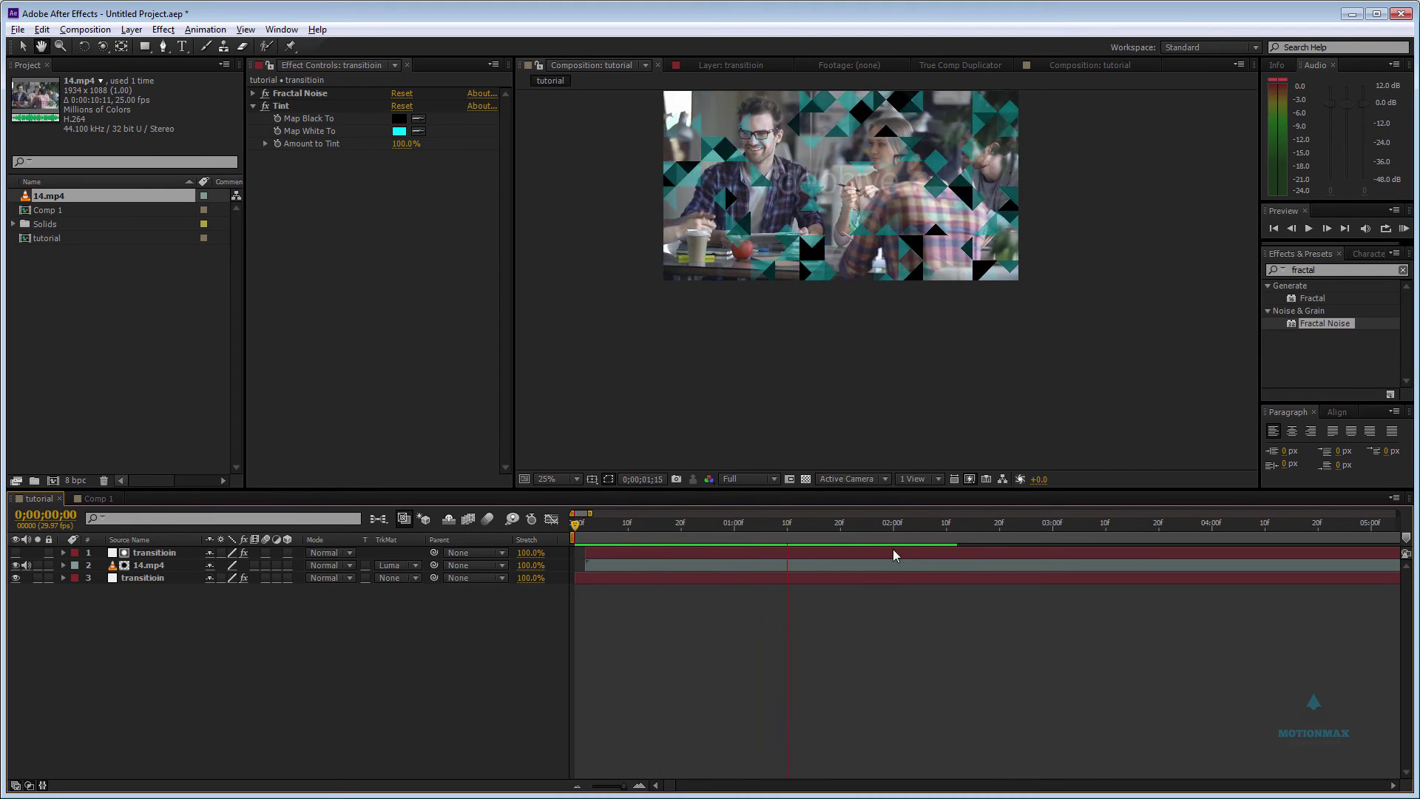
drag(803, 534, 523, 539)
key(space)
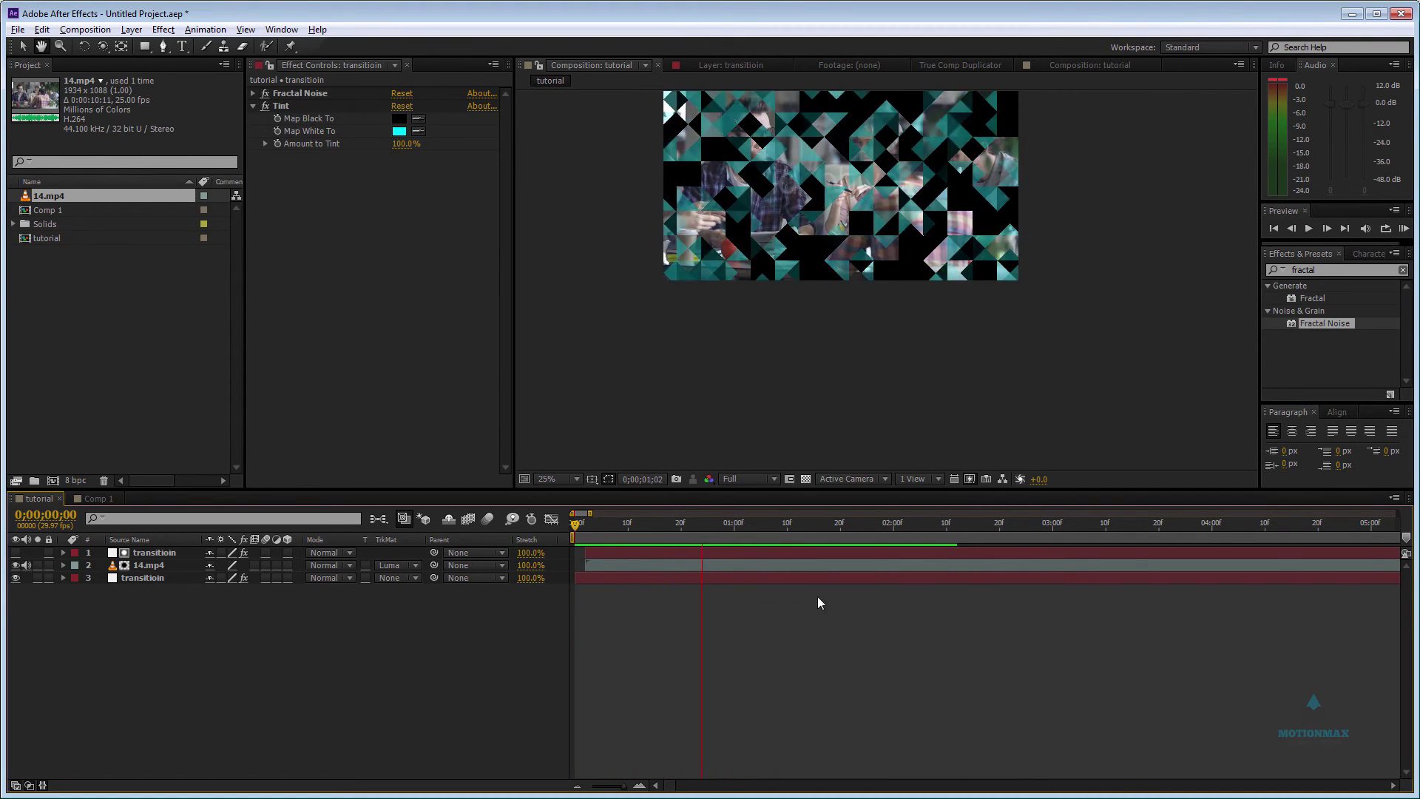
drag(775, 534, 838, 534)
mouse_move(735, 528)
mouse_down()
mouse_move(587, 533)
mouse_move(742, 541)
mouse_up()
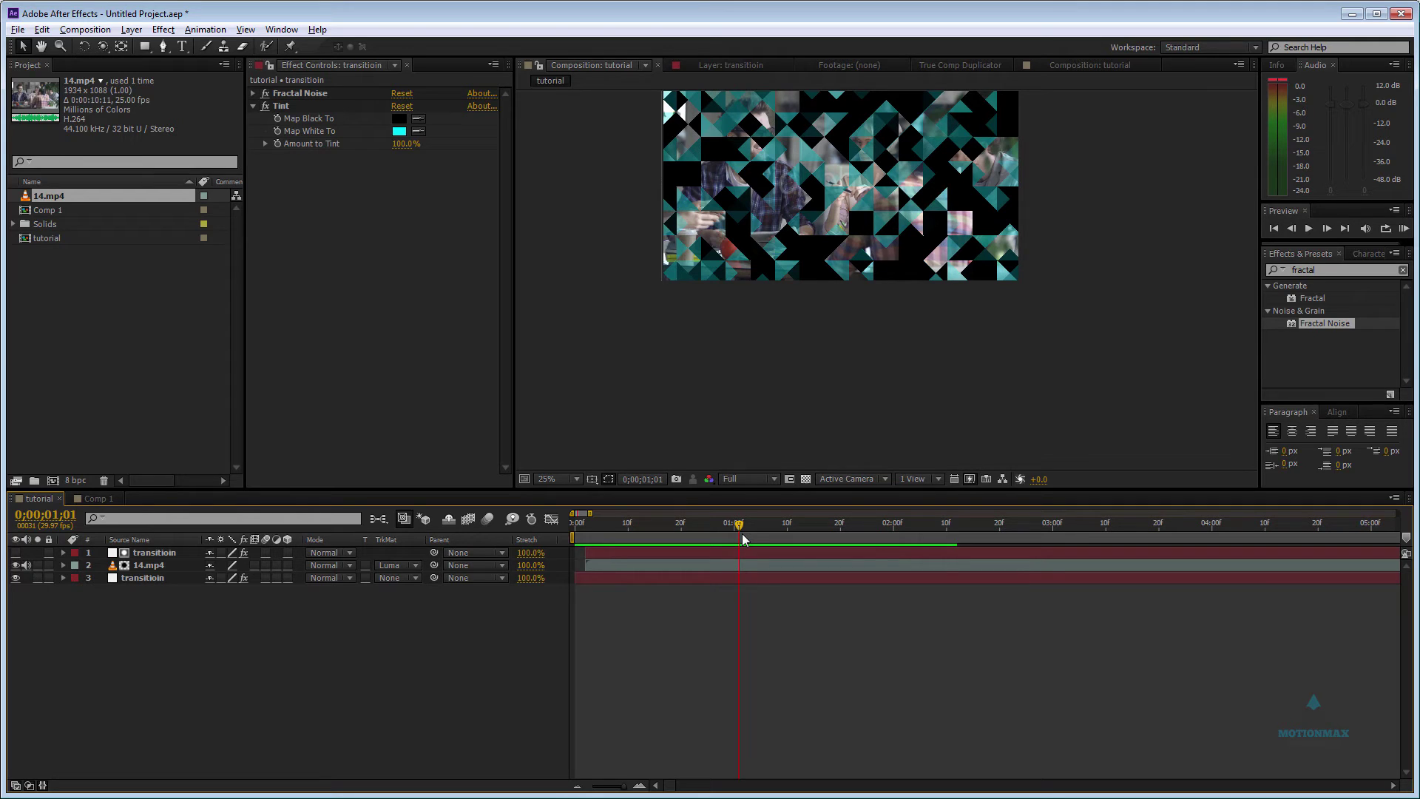
drag(742, 538, 824, 531)
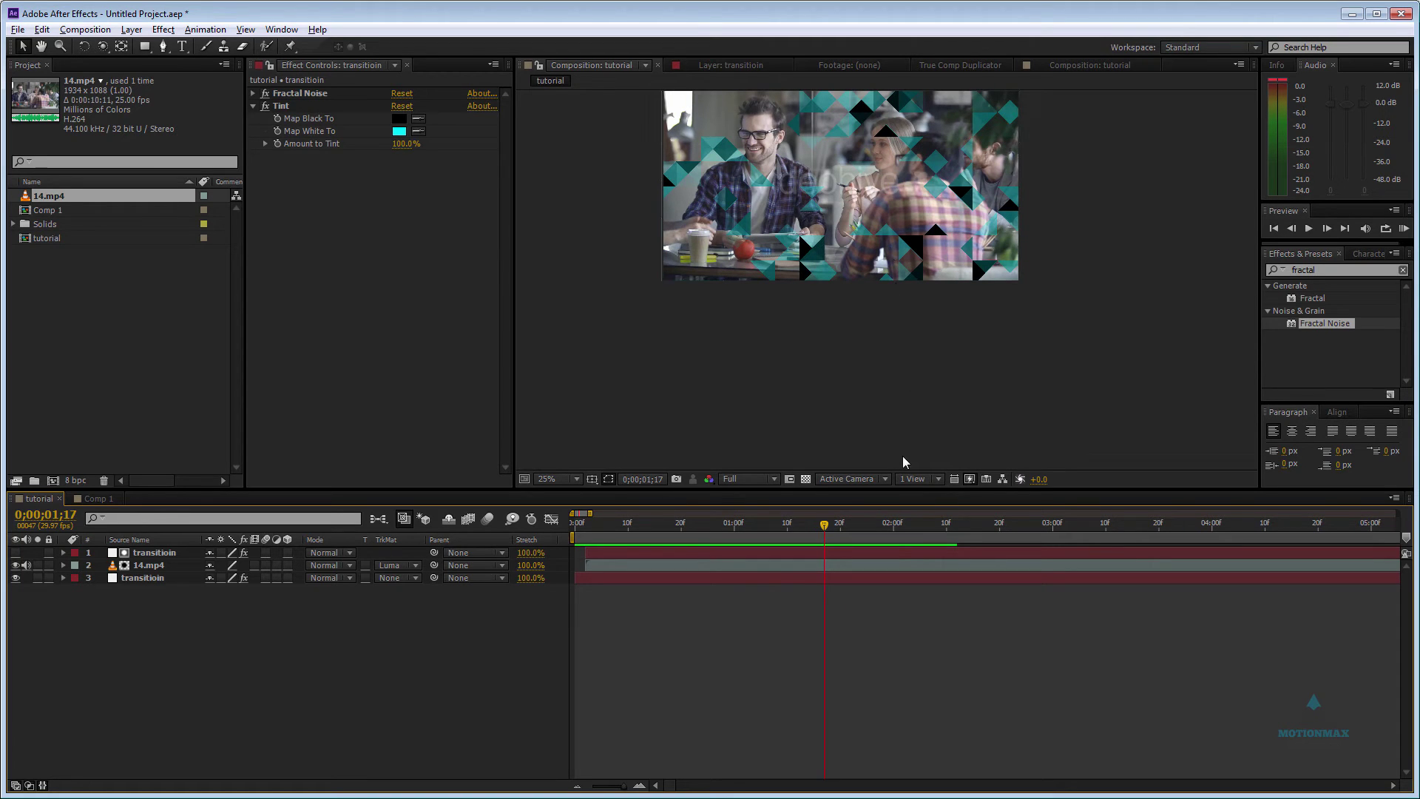
drag(824, 525, 616, 562)
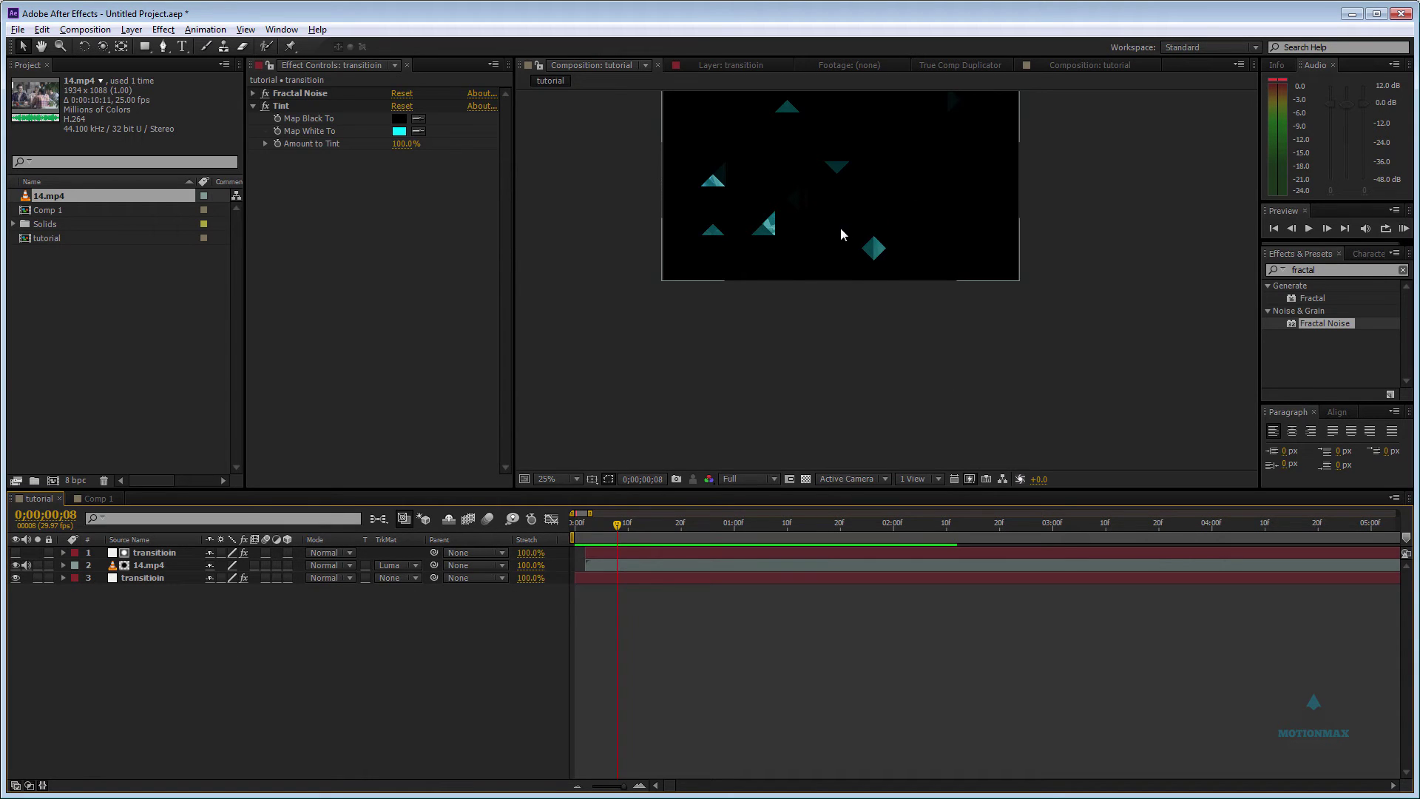
key(space)
key(space)
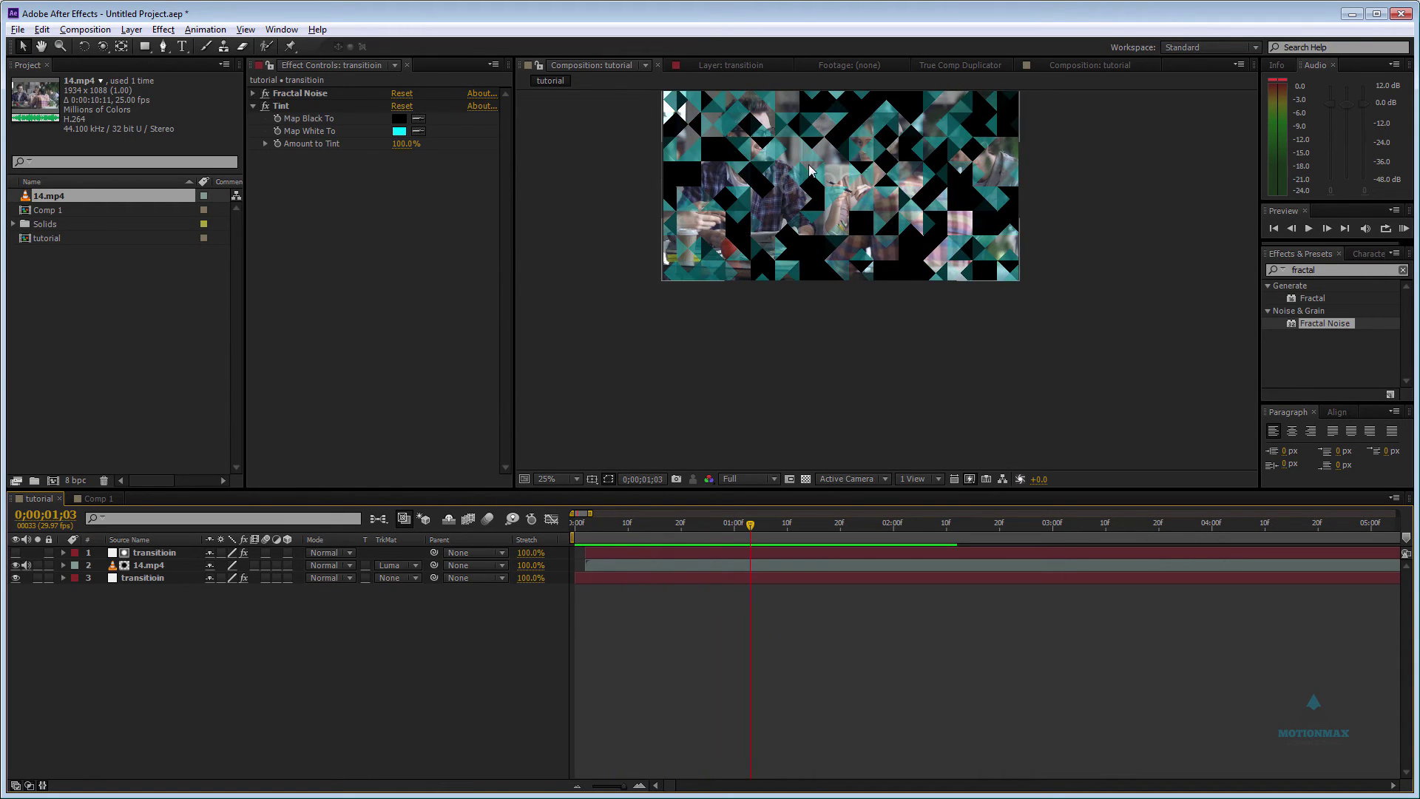
key(space)
key(space)
Remove the Brightness keyframes from the top transition layer's Fractal Noise and set Brightness to 61.1.
click(162, 569)
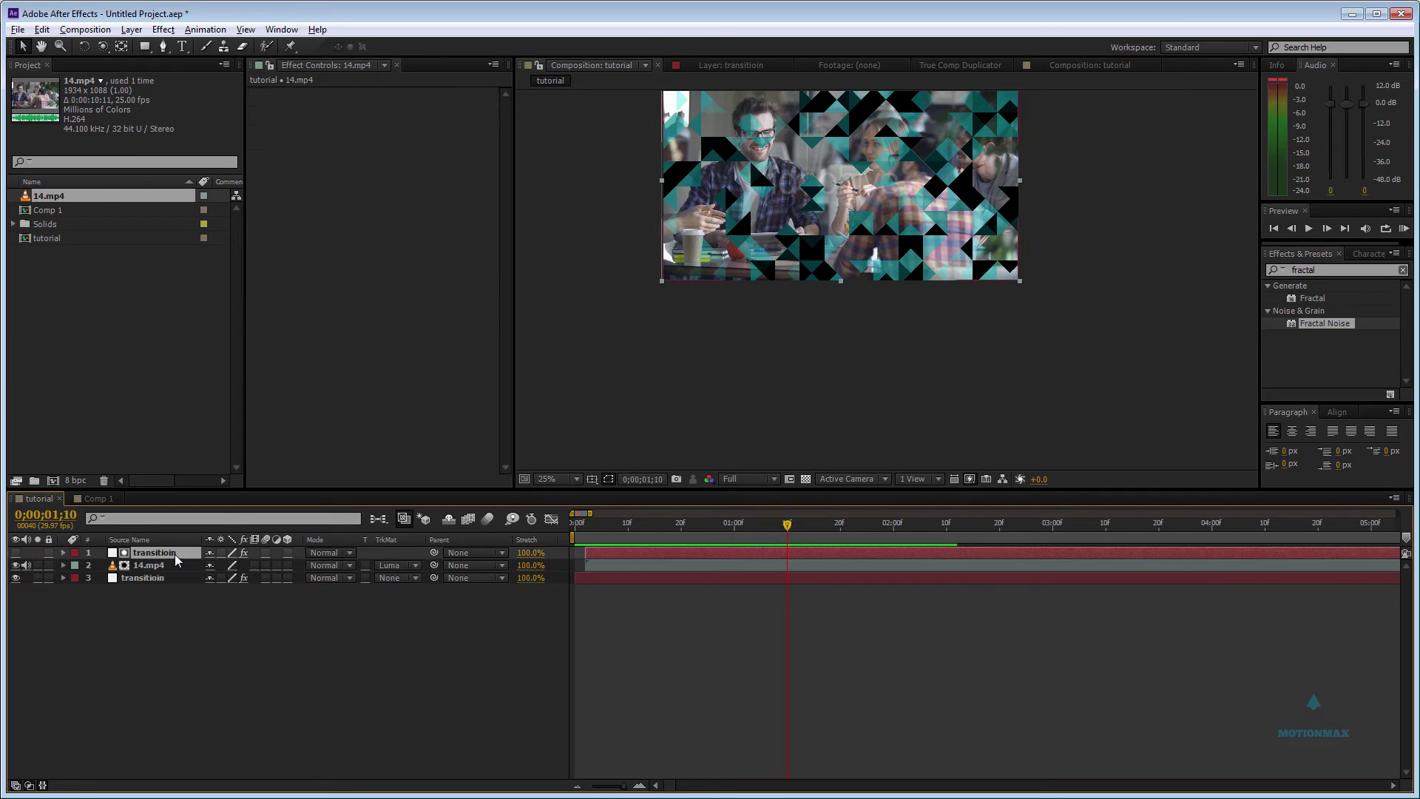
click(154, 552)
click(86, 340)
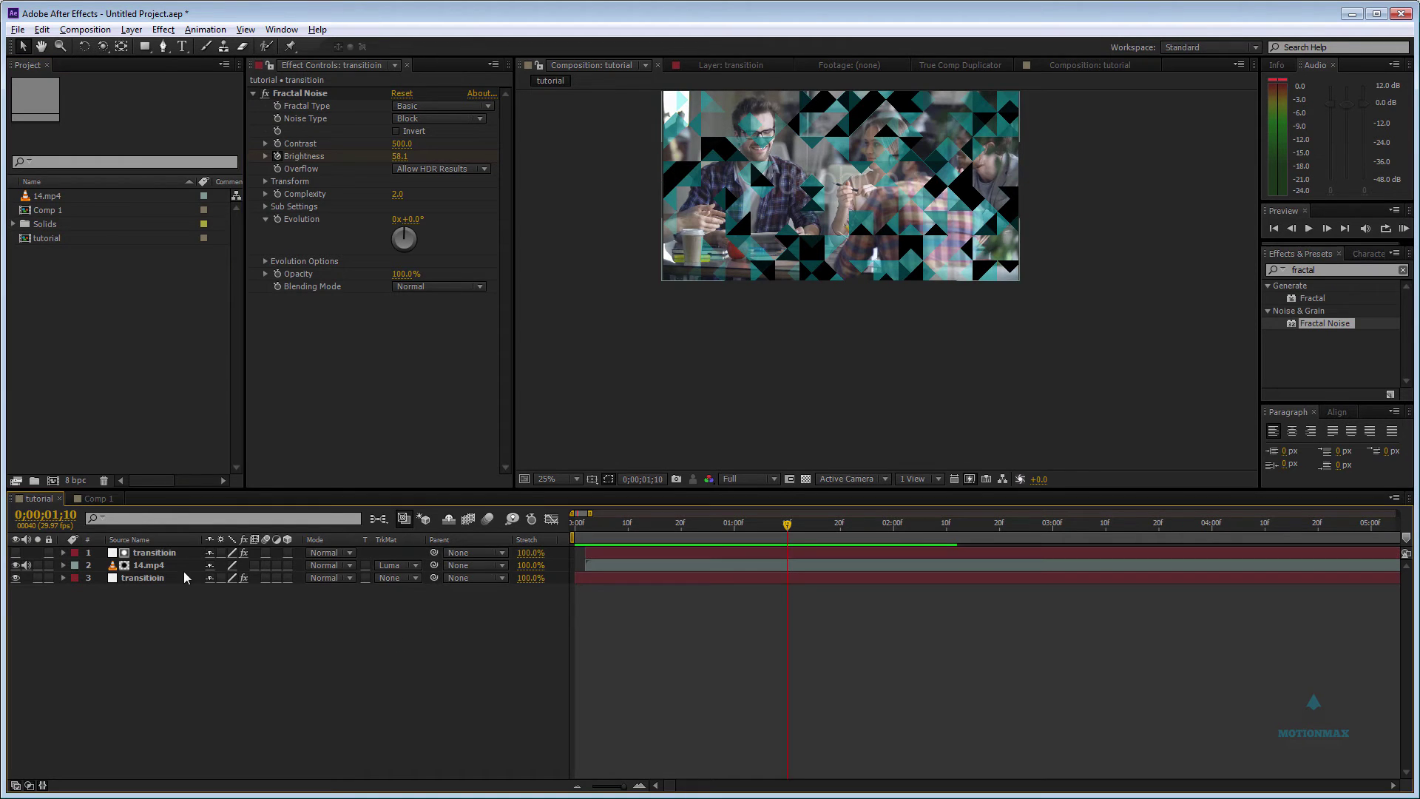
key(u)
key(u)
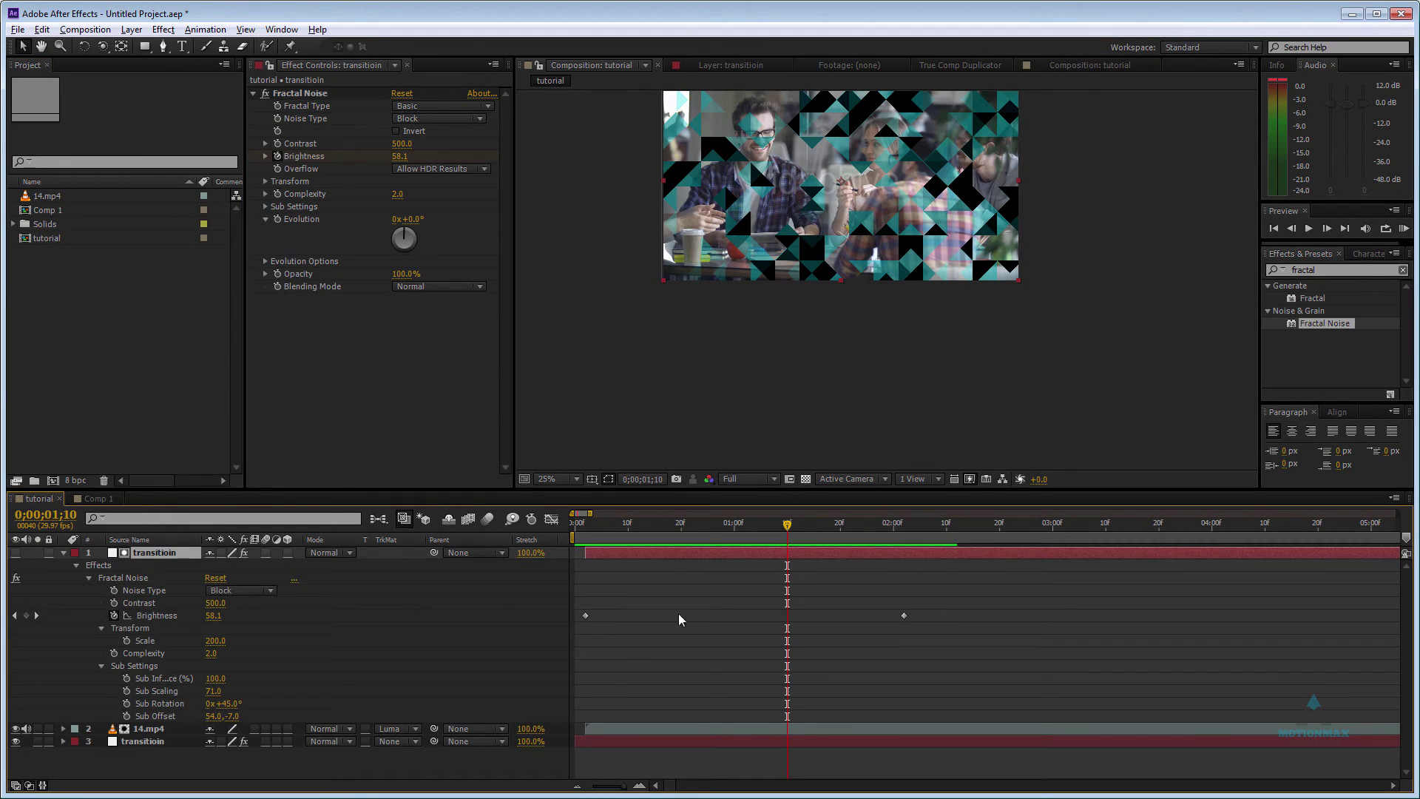
click(115, 617)
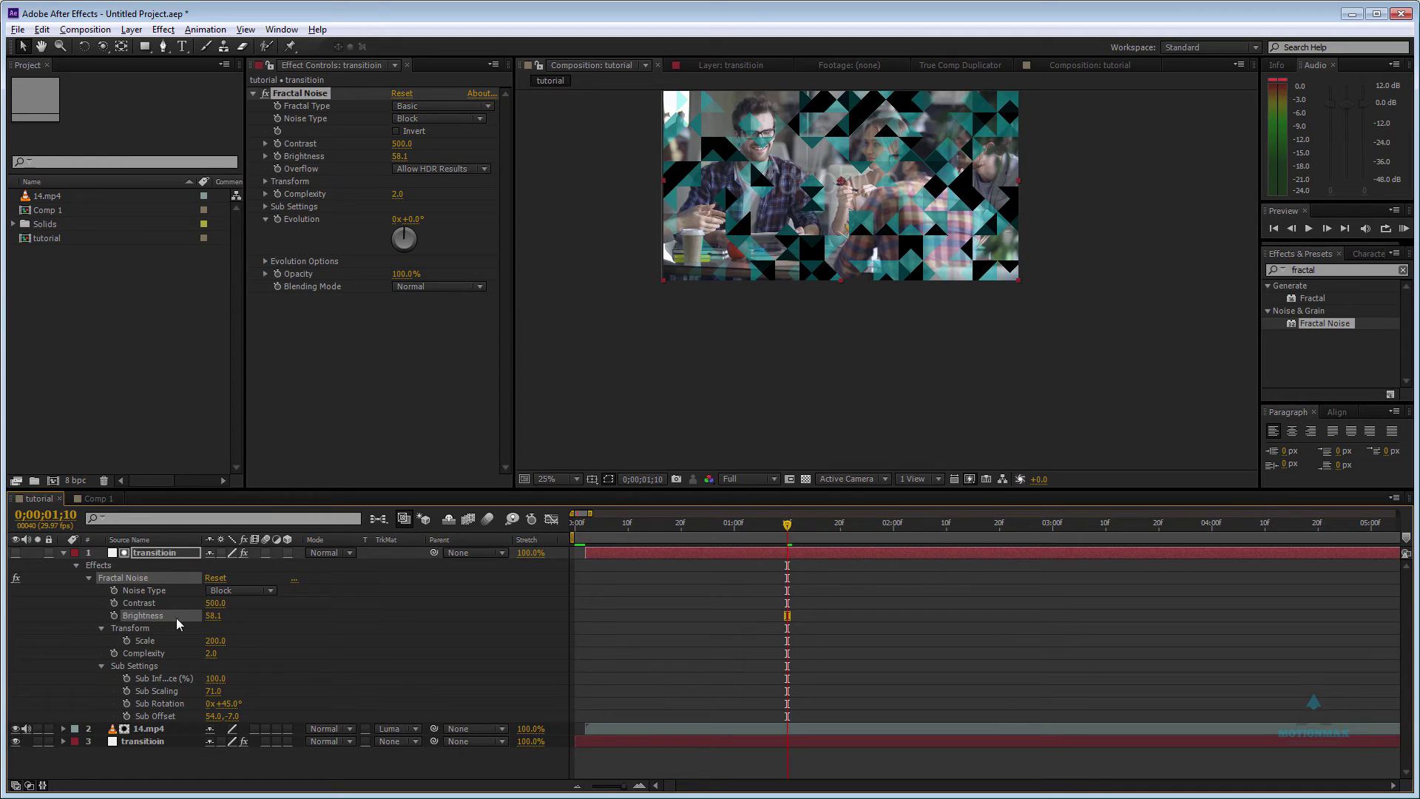
click(218, 629)
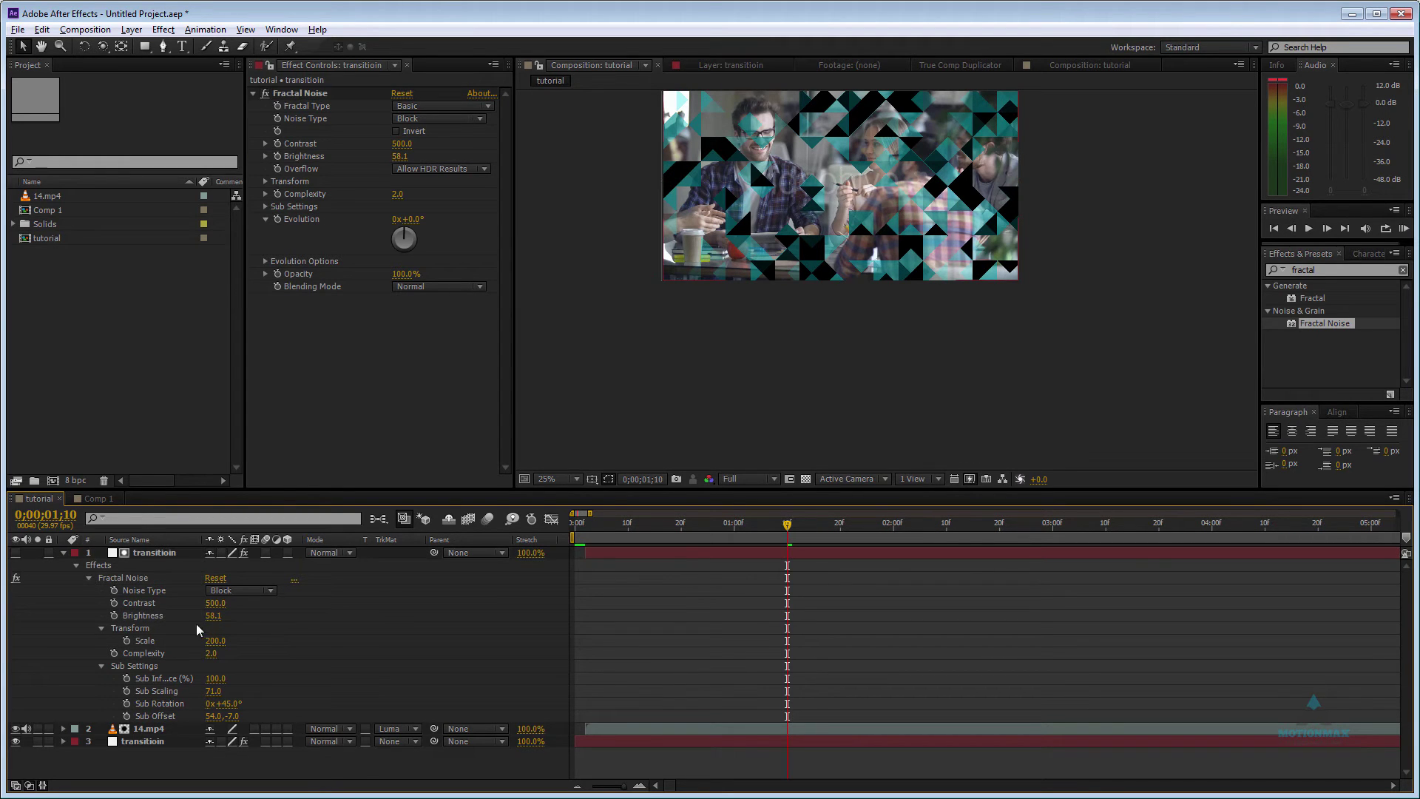
drag(215, 624, 312, 620)
Set the track matte of 14.mp4 to None and make the top transition layer visible.
click(157, 730)
click(406, 729)
click(429, 744)
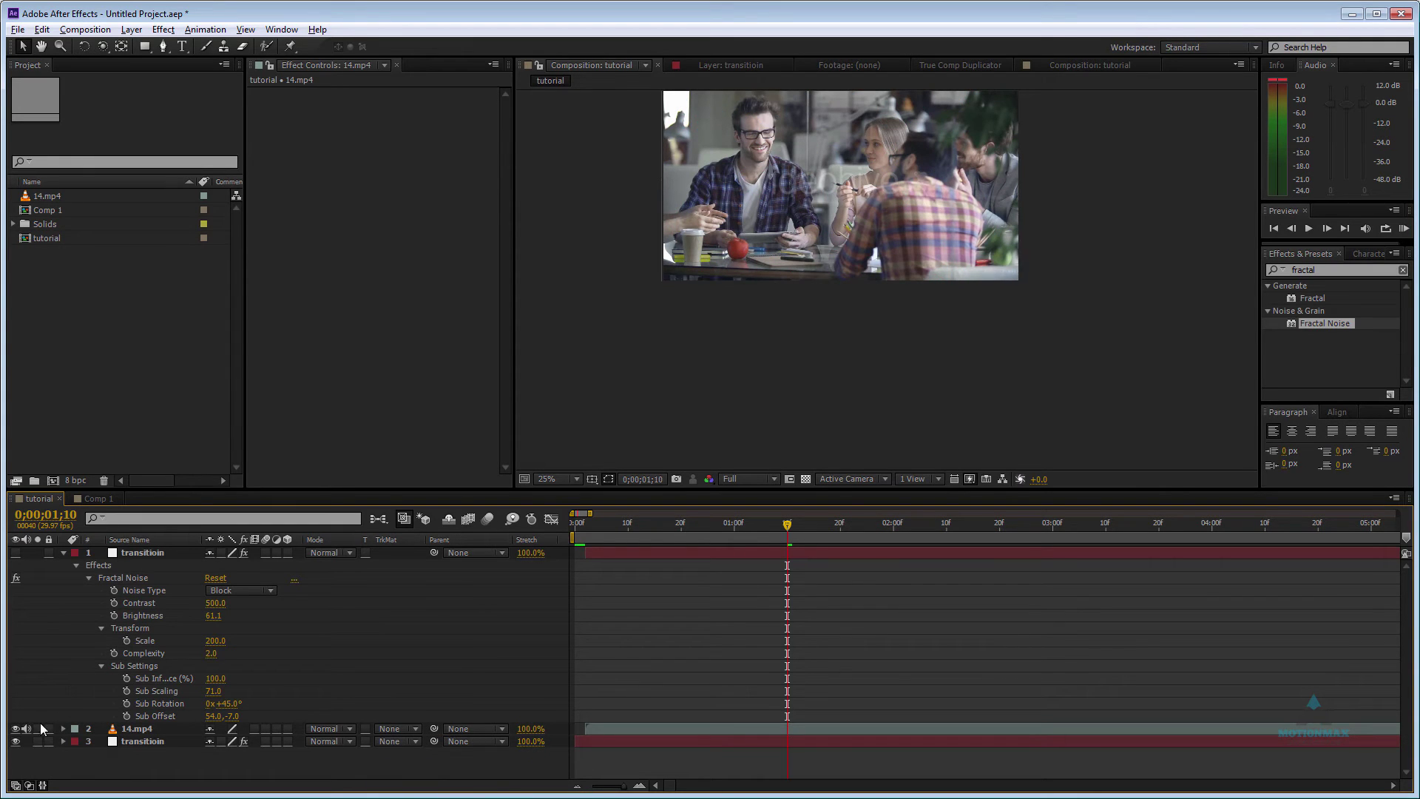
click(156, 554)
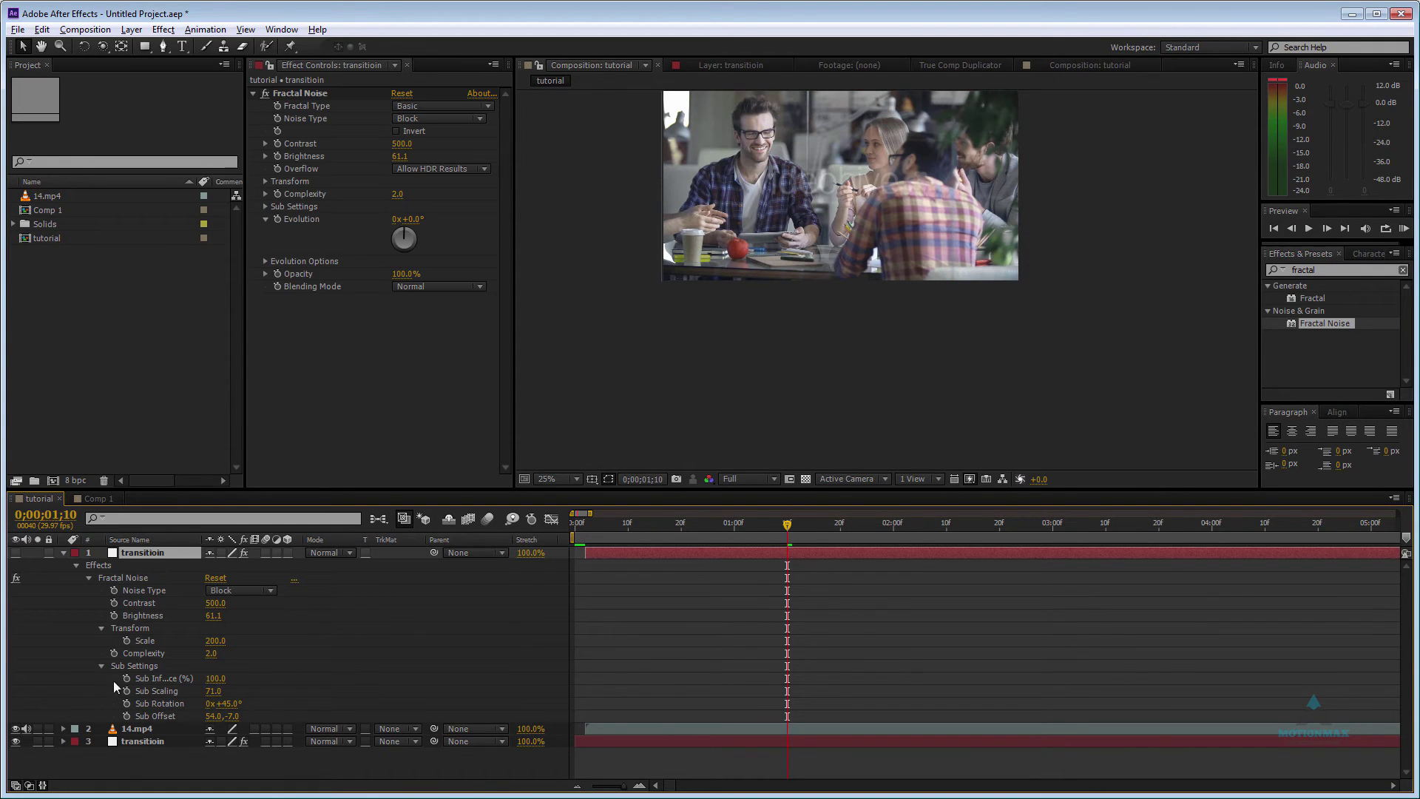
click(16, 553)
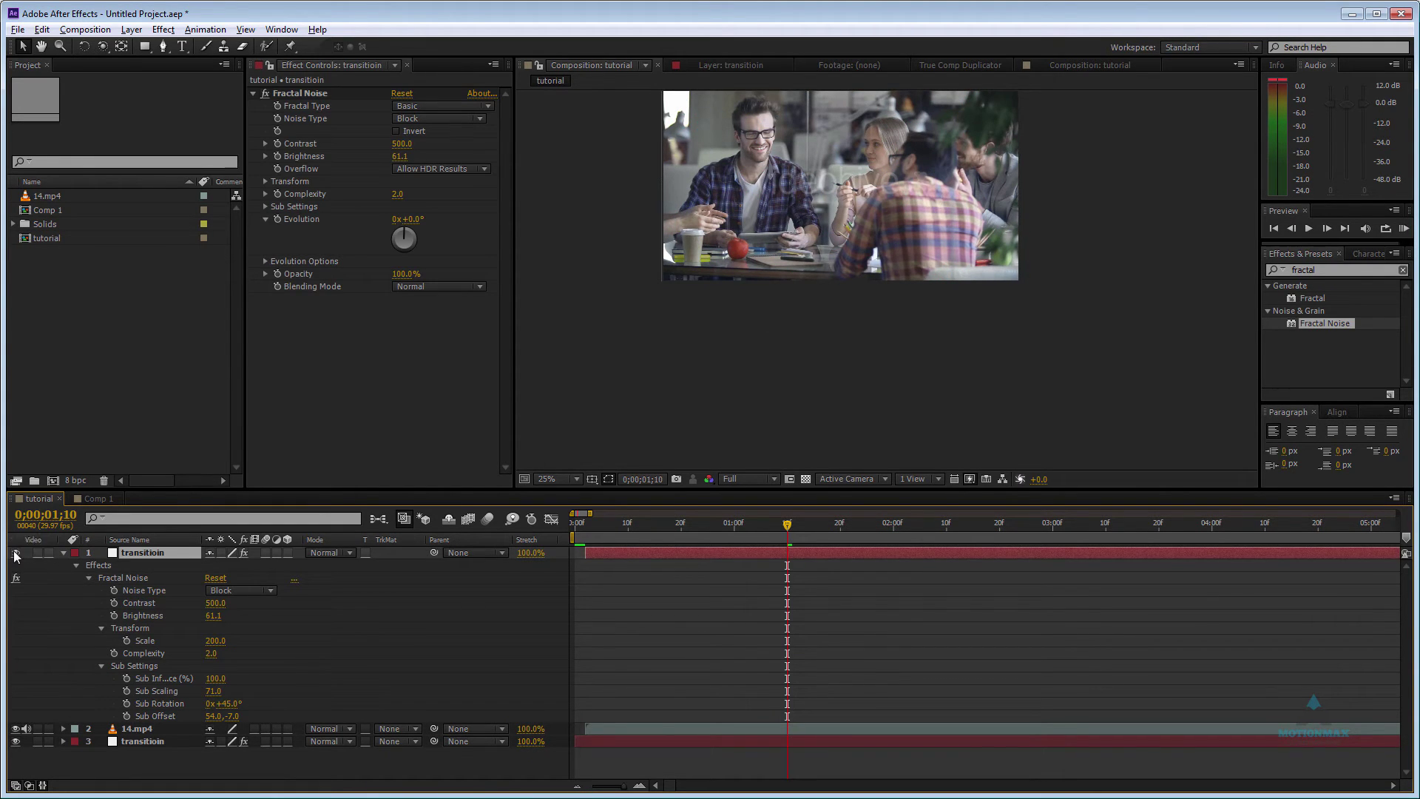
Delete the bottom tinted transition layer and lower the remaining one's Fractal Noise Brightness to -224.9.
click(153, 743)
key(Delete)
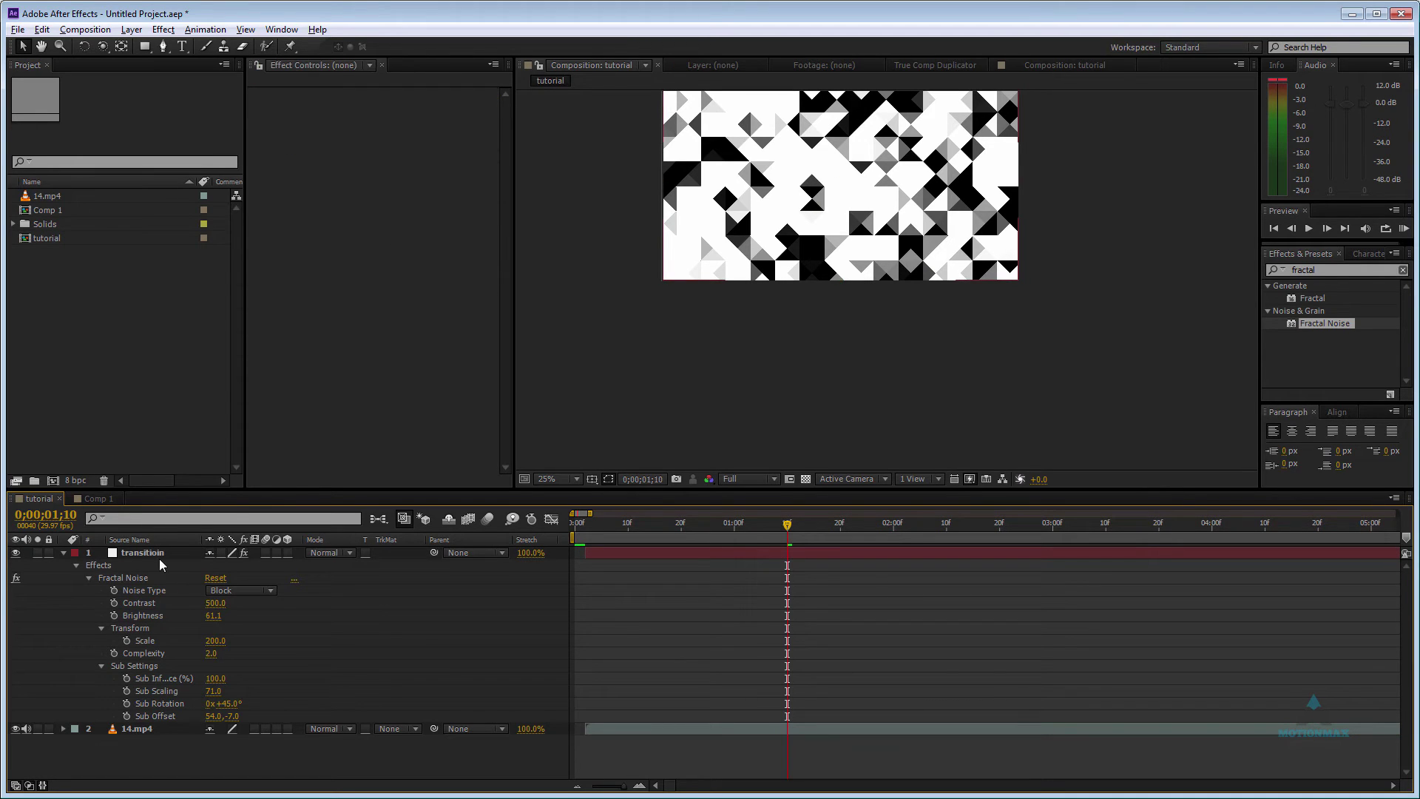
click(156, 554)
drag(403, 156, 943, 209)
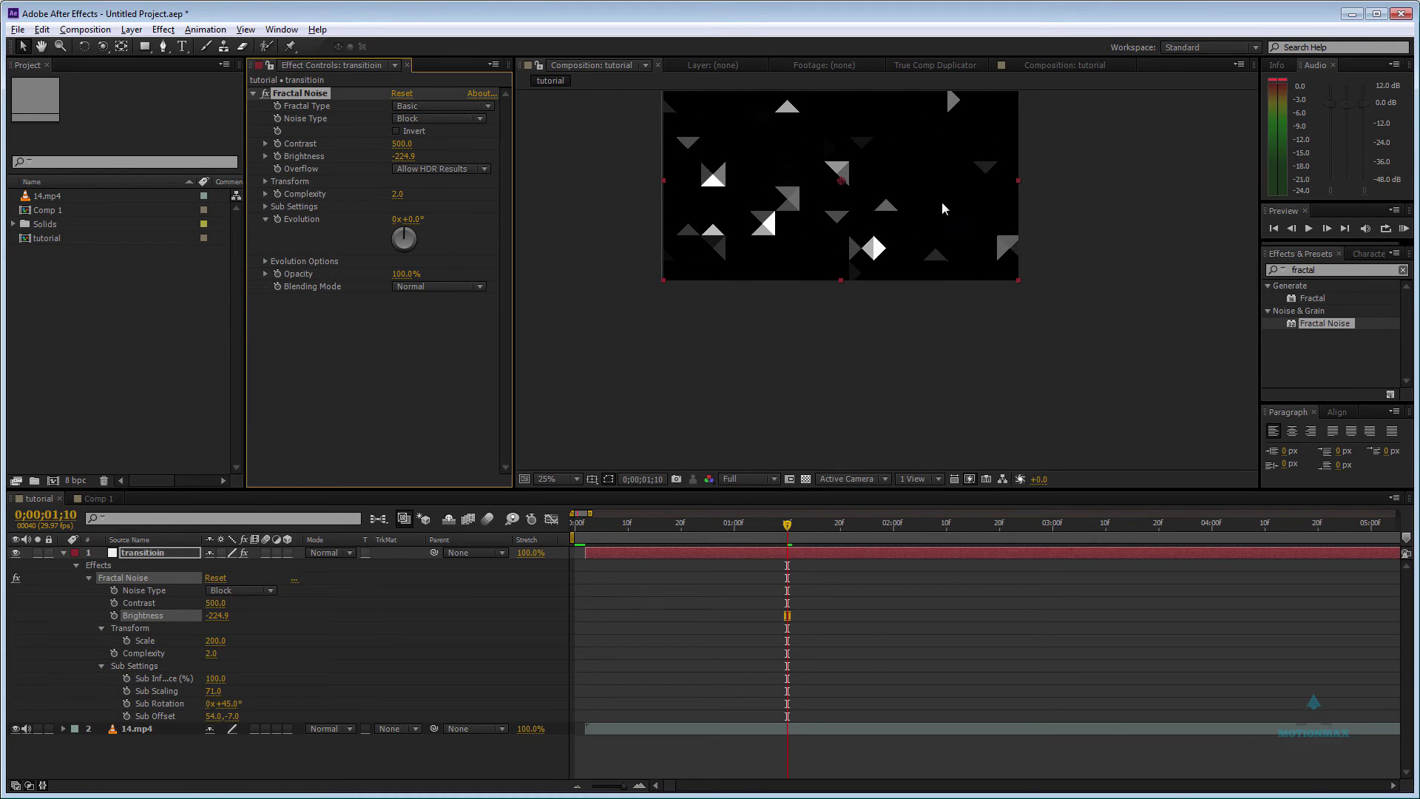
Apply a Tint effect to the transition layer and map white to yellow E4FF00.
click(164, 554)
right_click(323, 349)
click(369, 407)
right_click(314, 329)
mouse_move(385, 459)
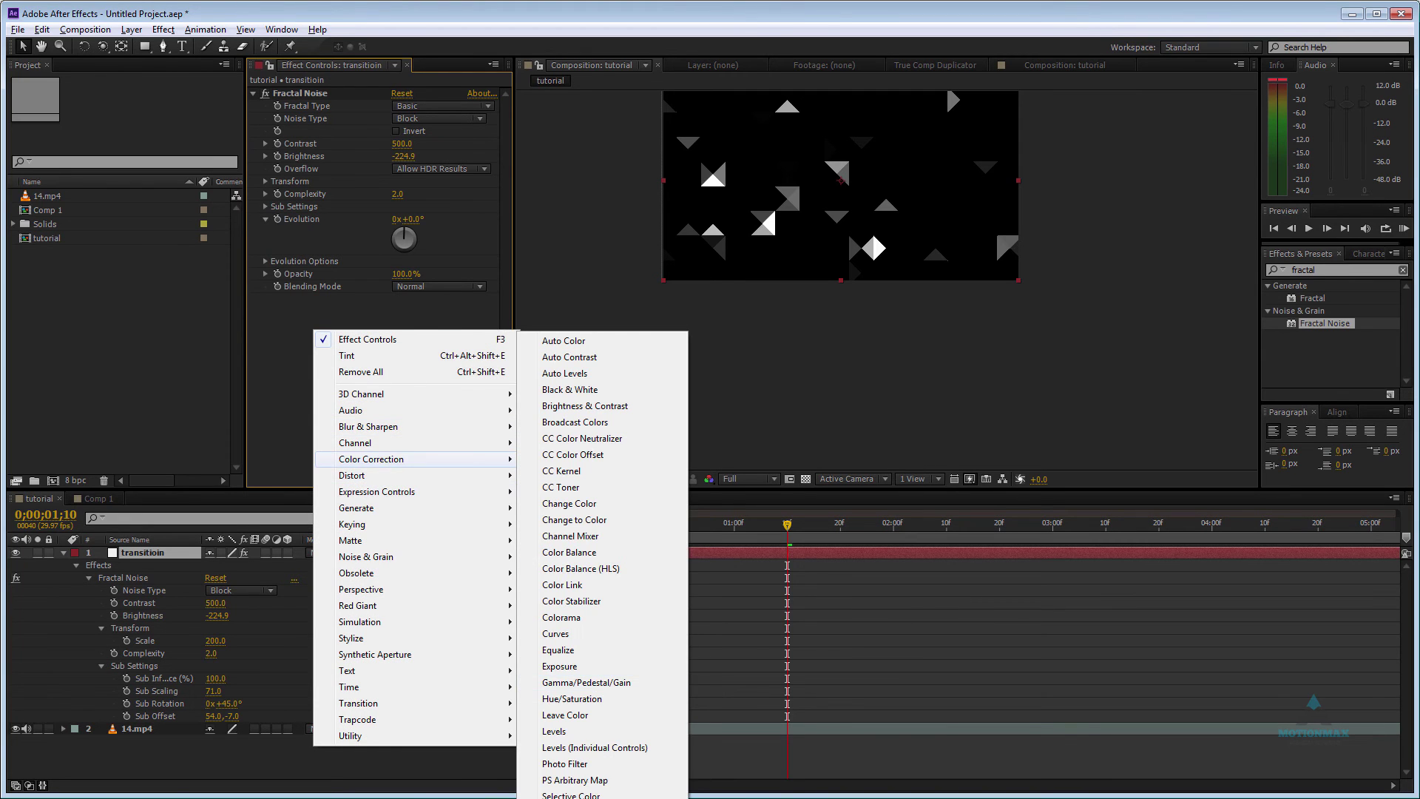
click(553, 798)
click(398, 324)
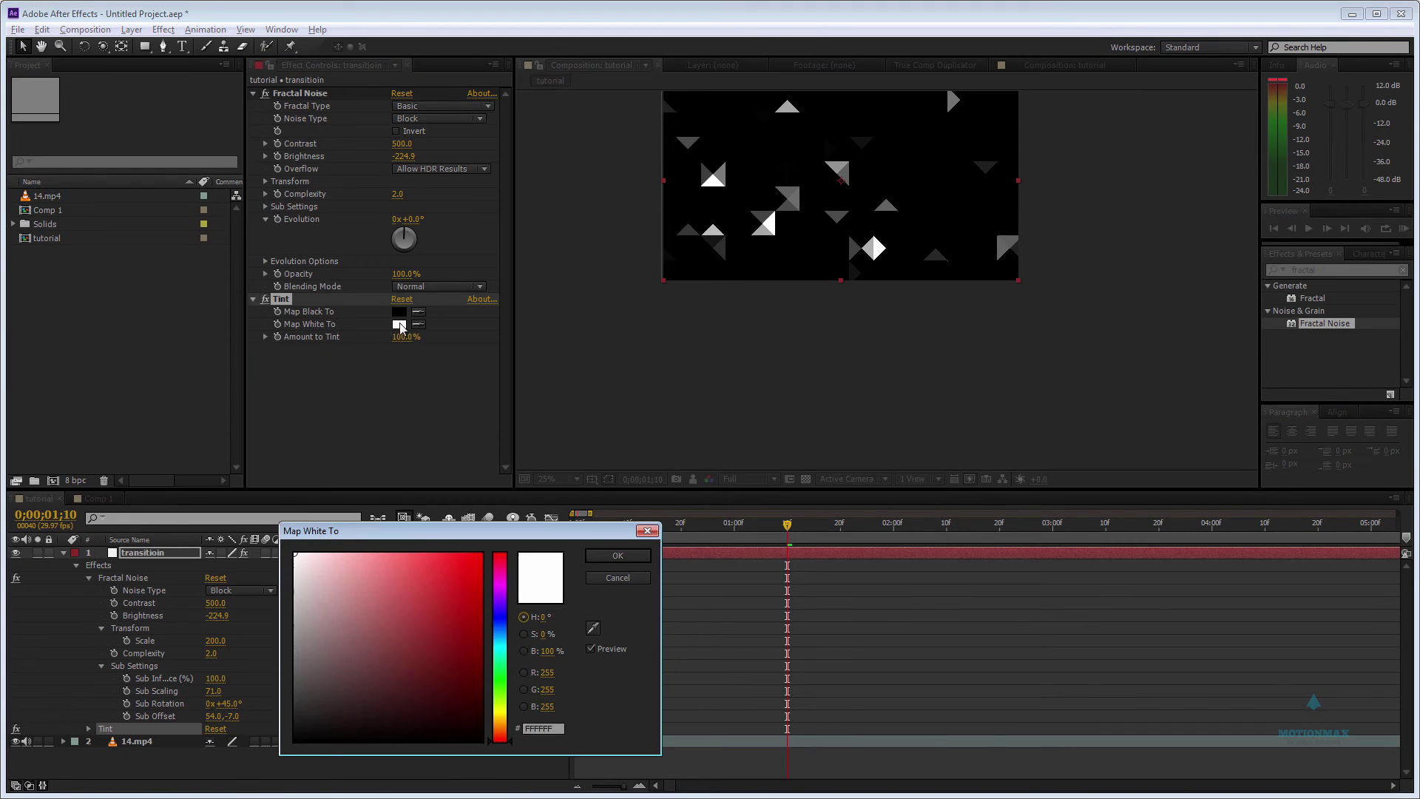
drag(502, 661, 520, 491)
mouse_move(501, 690)
mouse_down()
mouse_move(503, 679)
mouse_move(502, 710)
mouse_up()
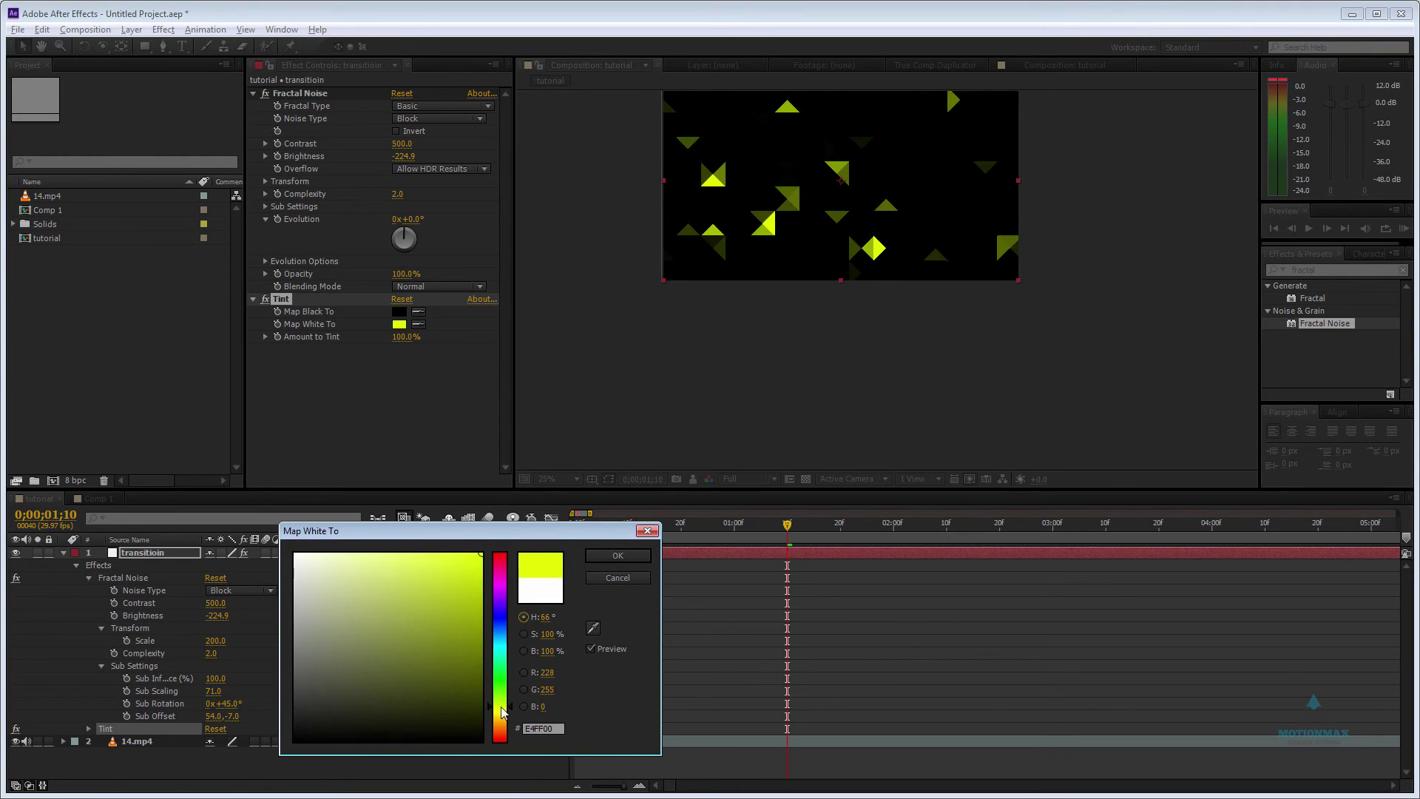
click(618, 555)
Set the transition layer's blending mode to Add and test preserving underlying transparency on 14.mp4, leaving it off.
click(350, 553)
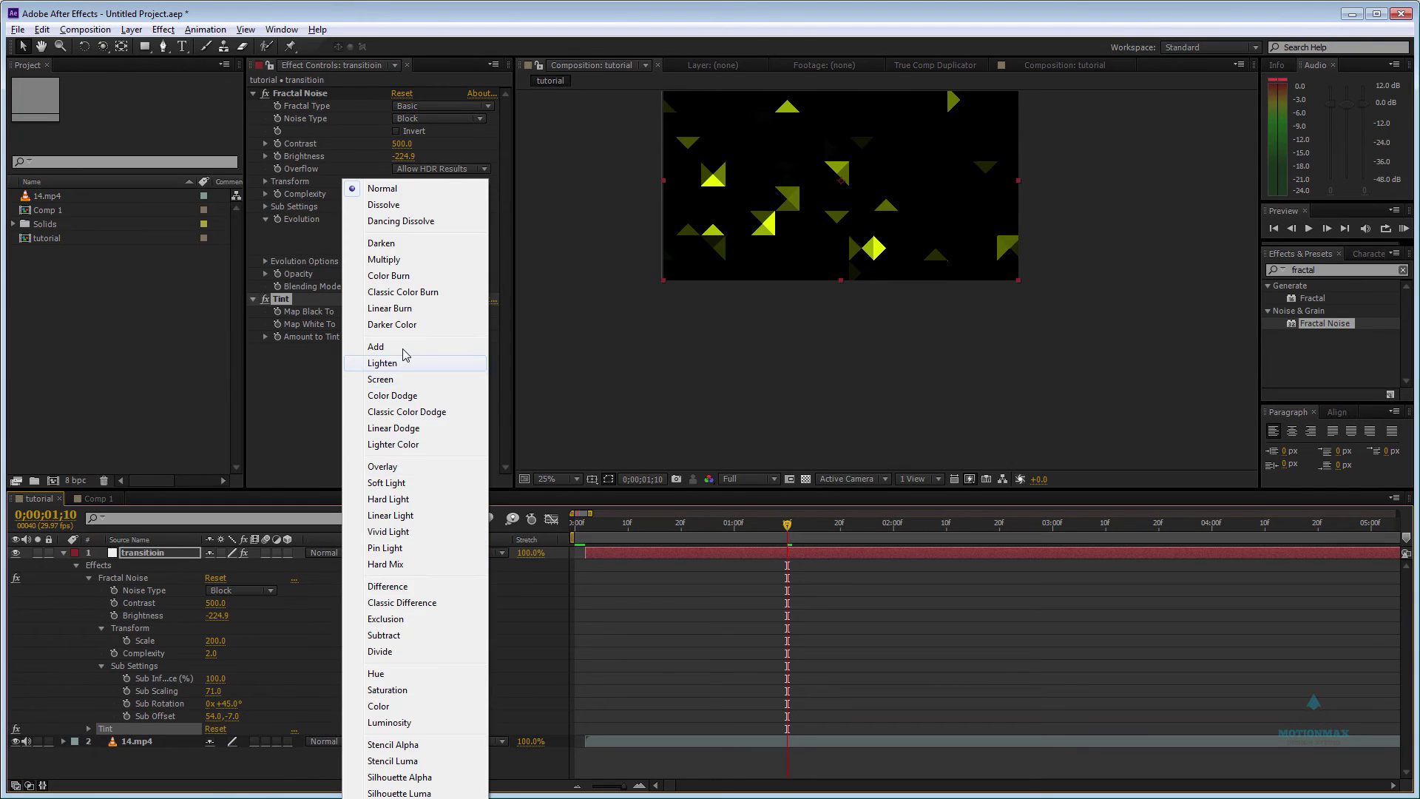
click(369, 345)
click(680, 596)
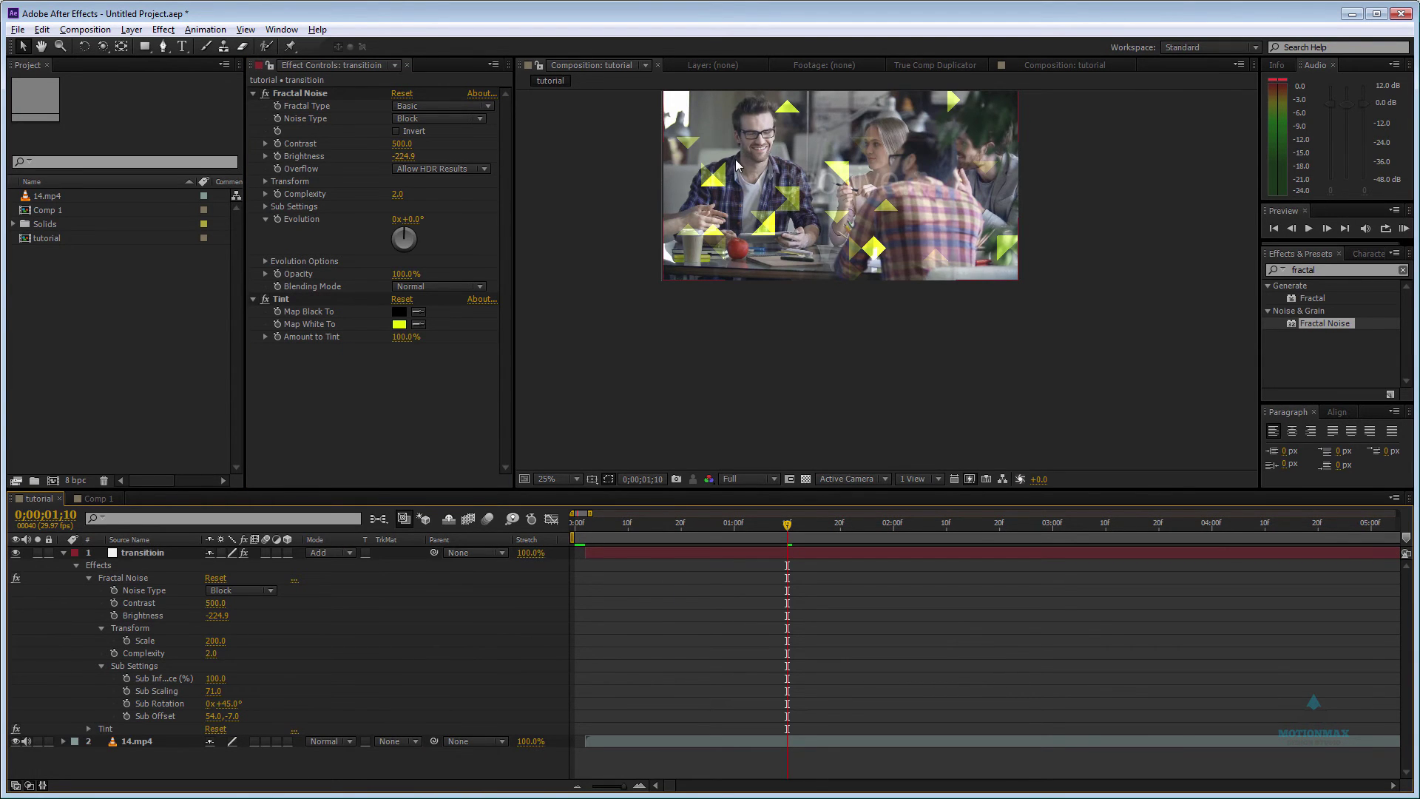
click(63, 552)
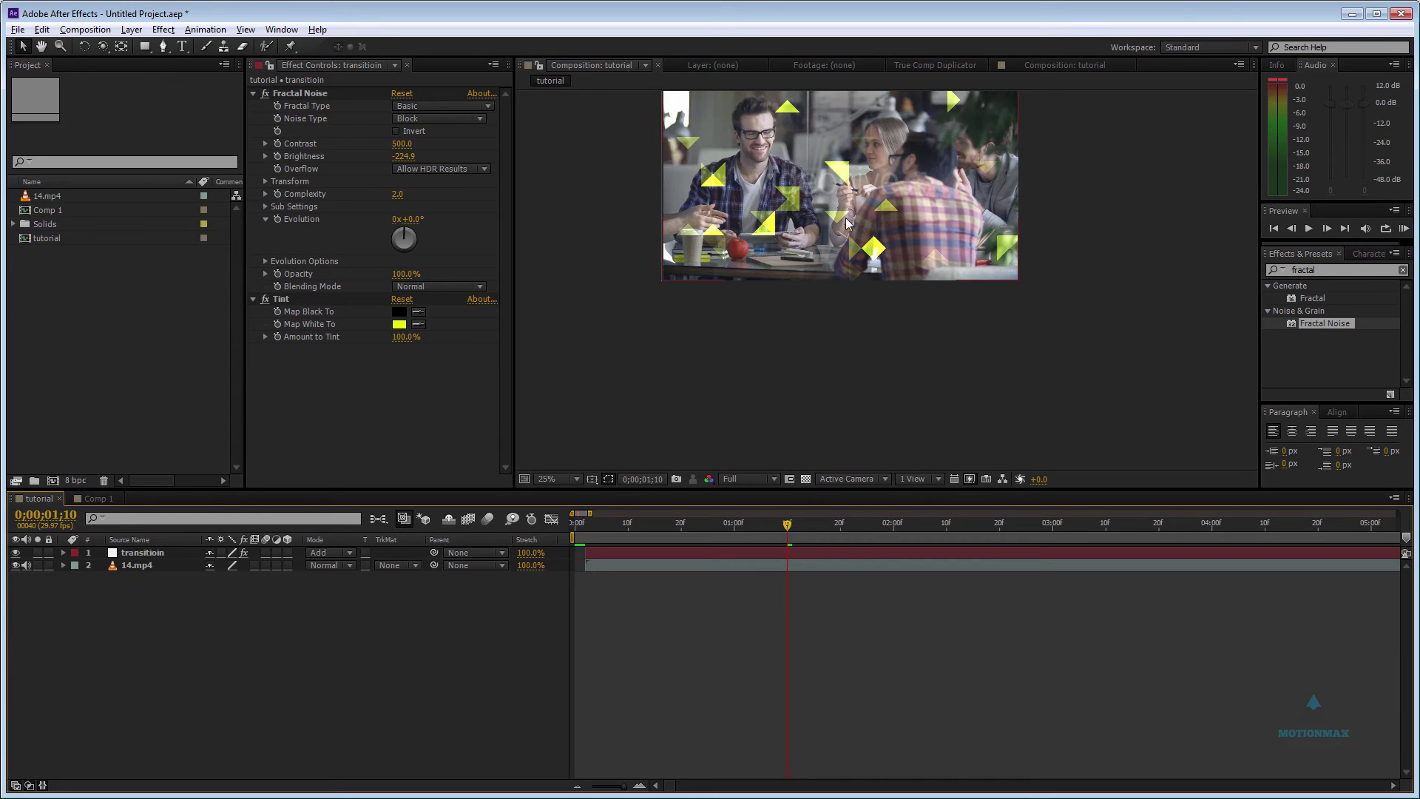
click(364, 565)
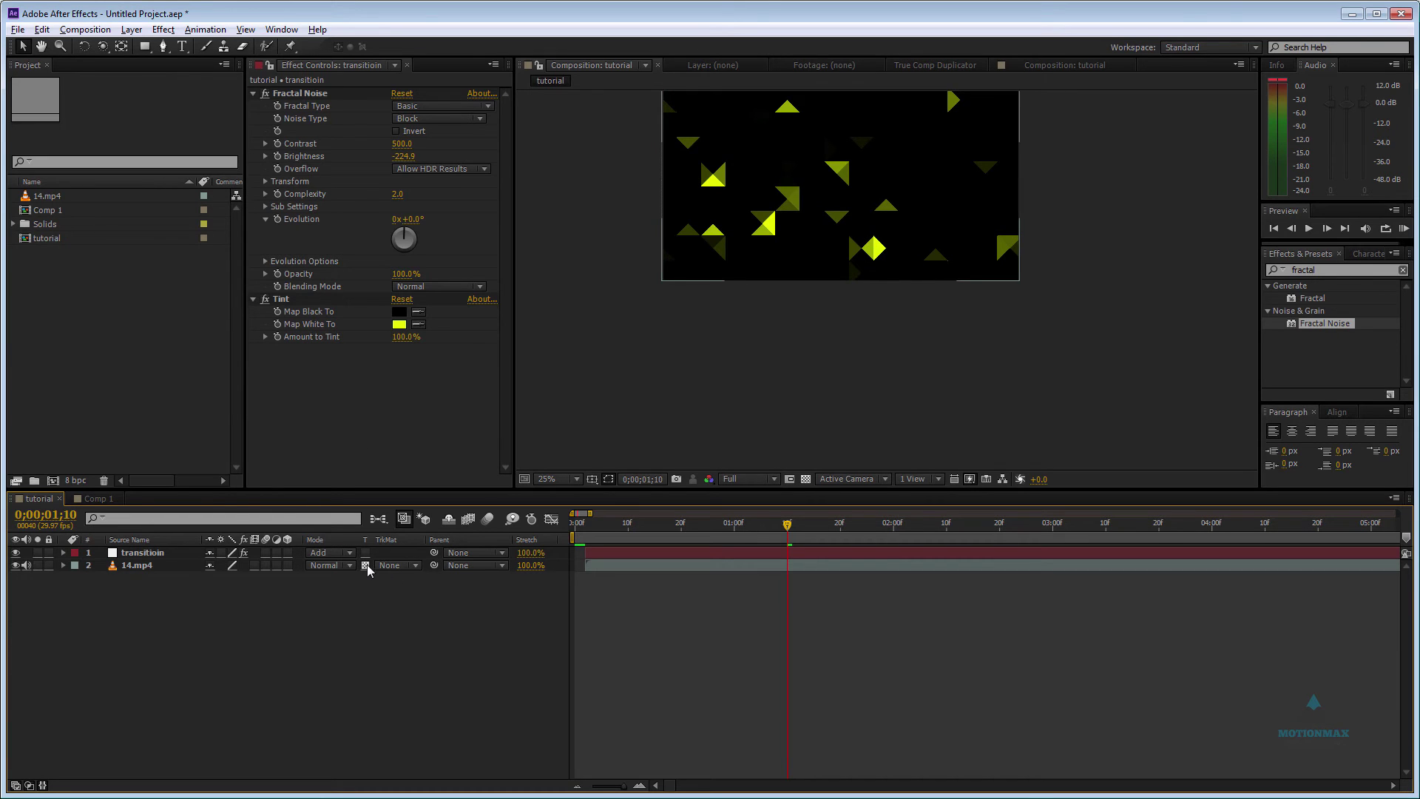
click(365, 565)
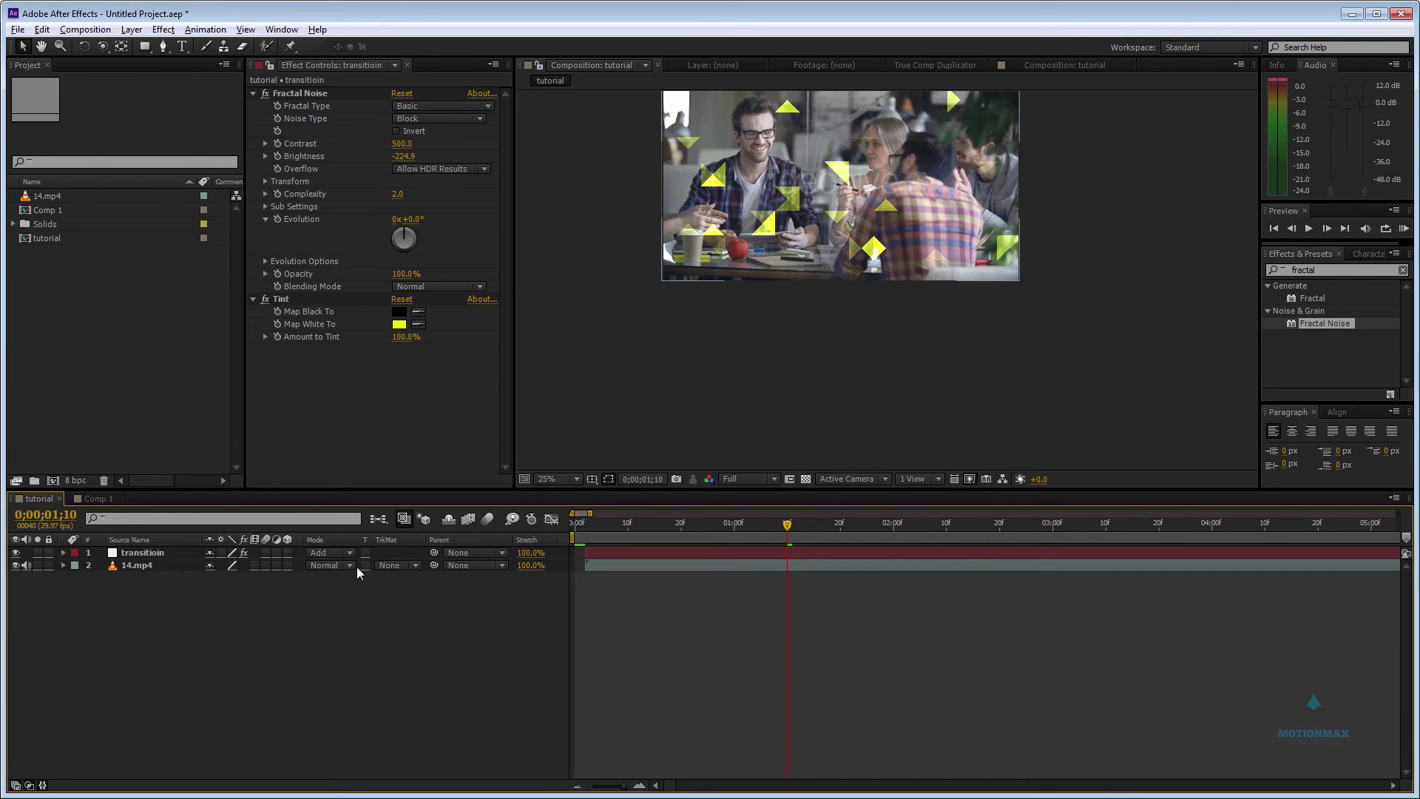
Remove the Tint effect from the transition layer and keep that layer selected.
click(155, 555)
click(292, 299)
key(Delete)
click(151, 642)
click(145, 555)
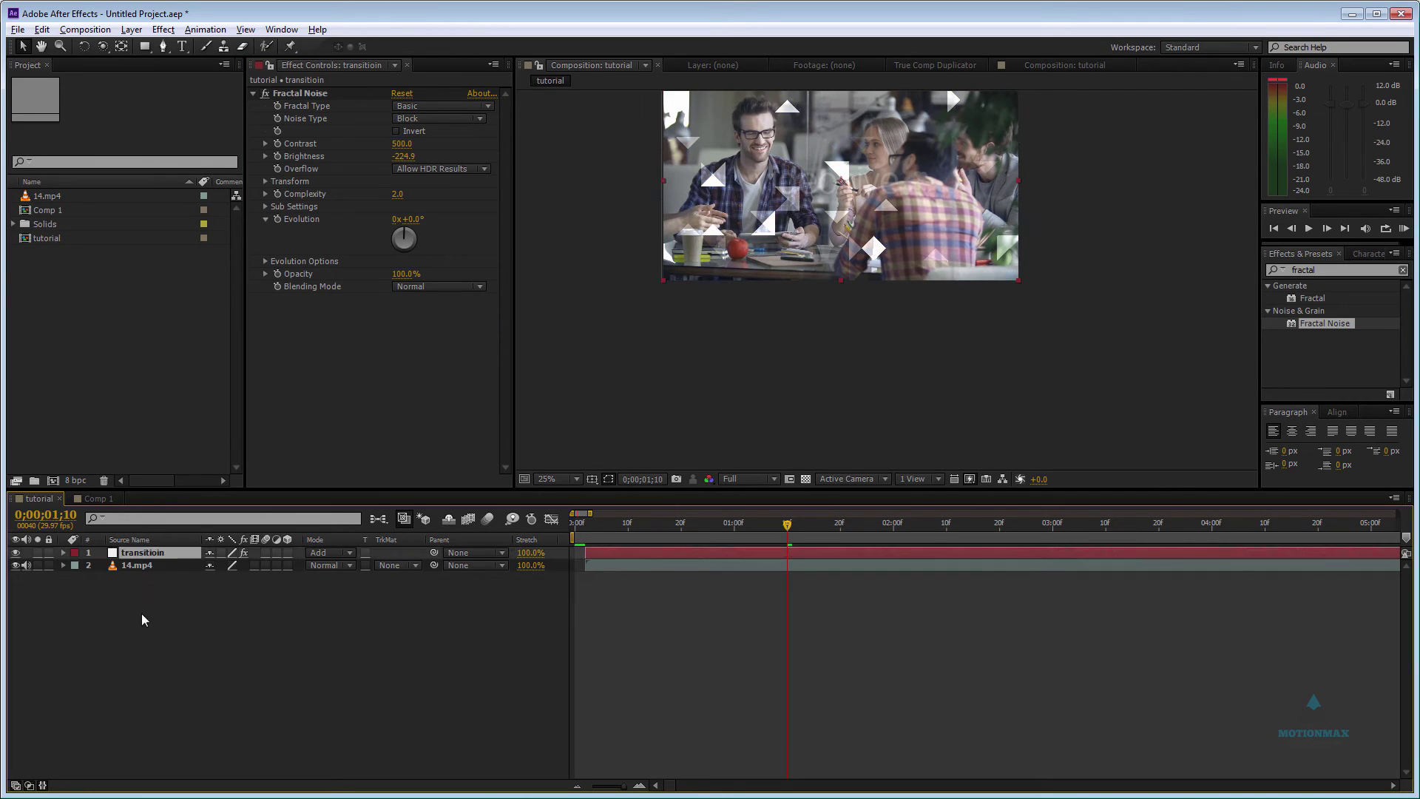
Create a solid coloured lime green 60FF00 and place it directly beneath the transition layer.
right_click(150, 611)
mouse_move(152, 614)
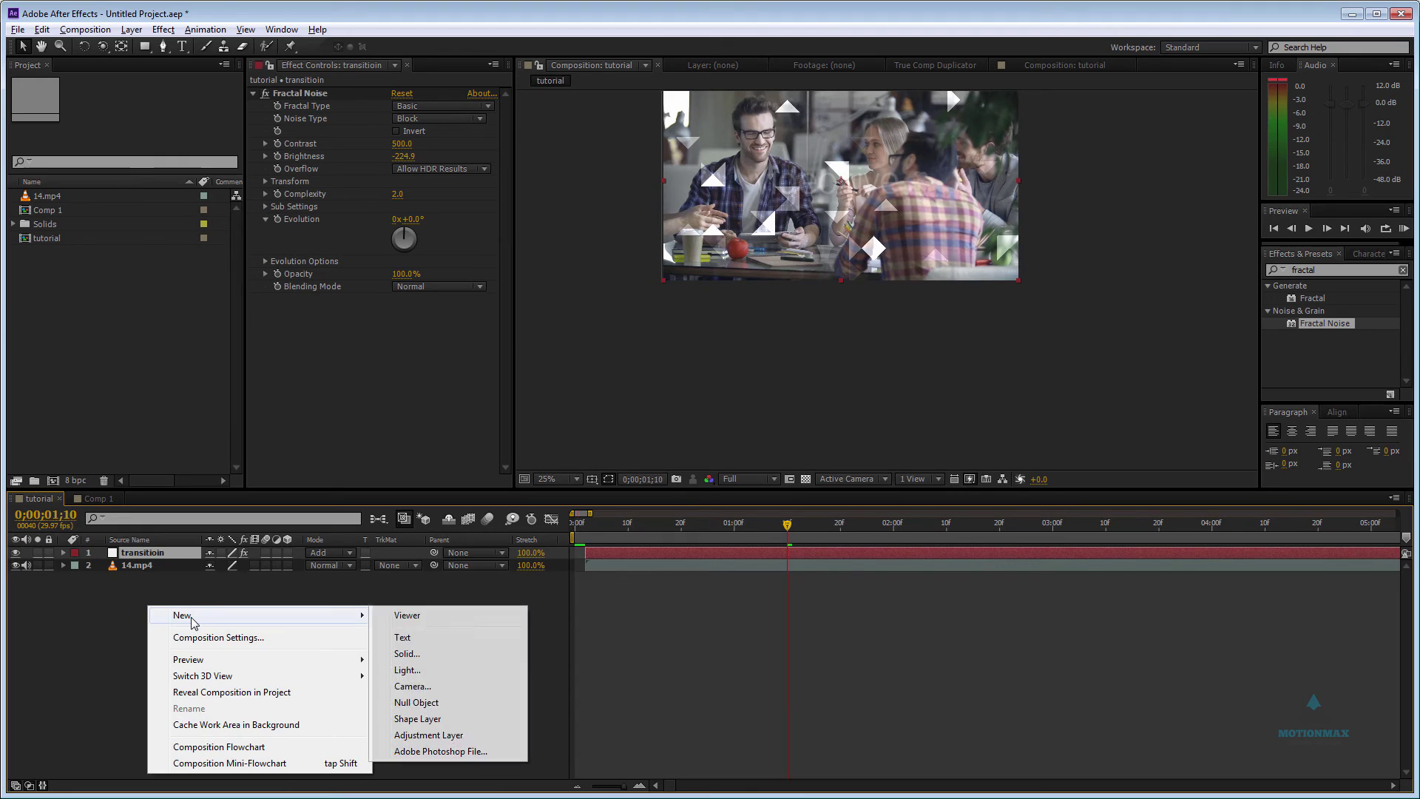
click(414, 657)
click(701, 492)
click(476, 606)
click(494, 691)
drag(447, 582, 557, 559)
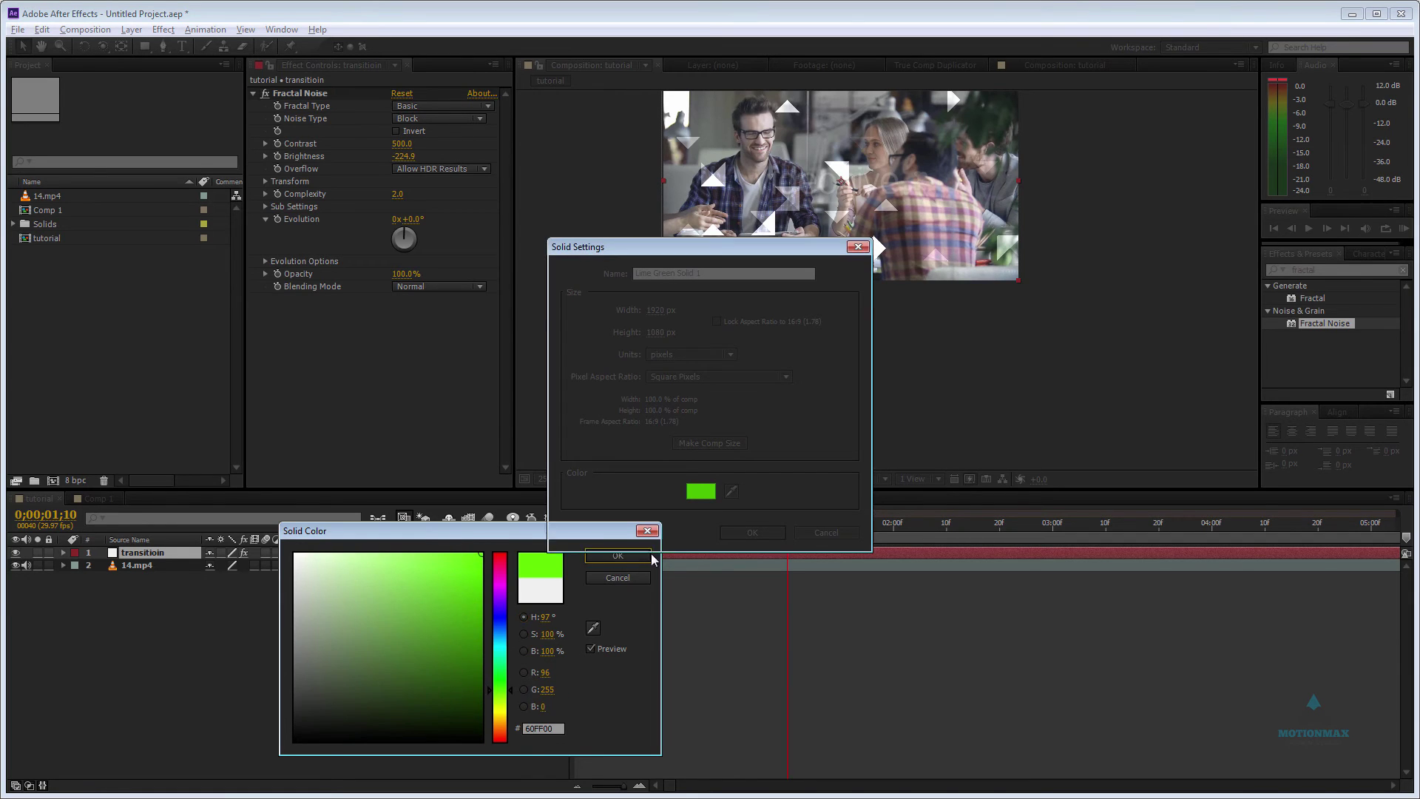
click(629, 556)
click(773, 532)
key(ctrl+bracketleft)
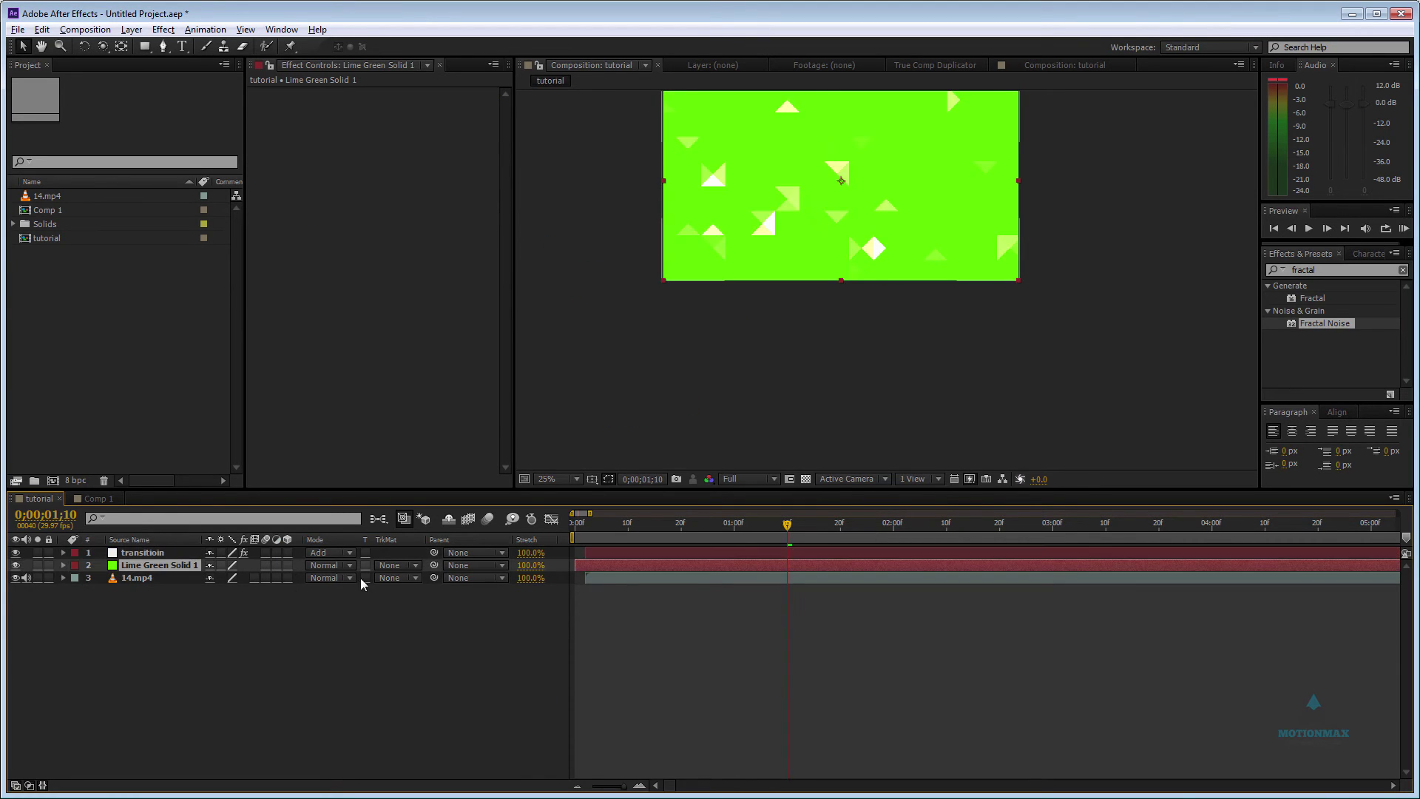
Set the lime green solid's track matte to Luma Matte from the transition layer and return the transition layer's blending mode to Normal.
click(397, 565)
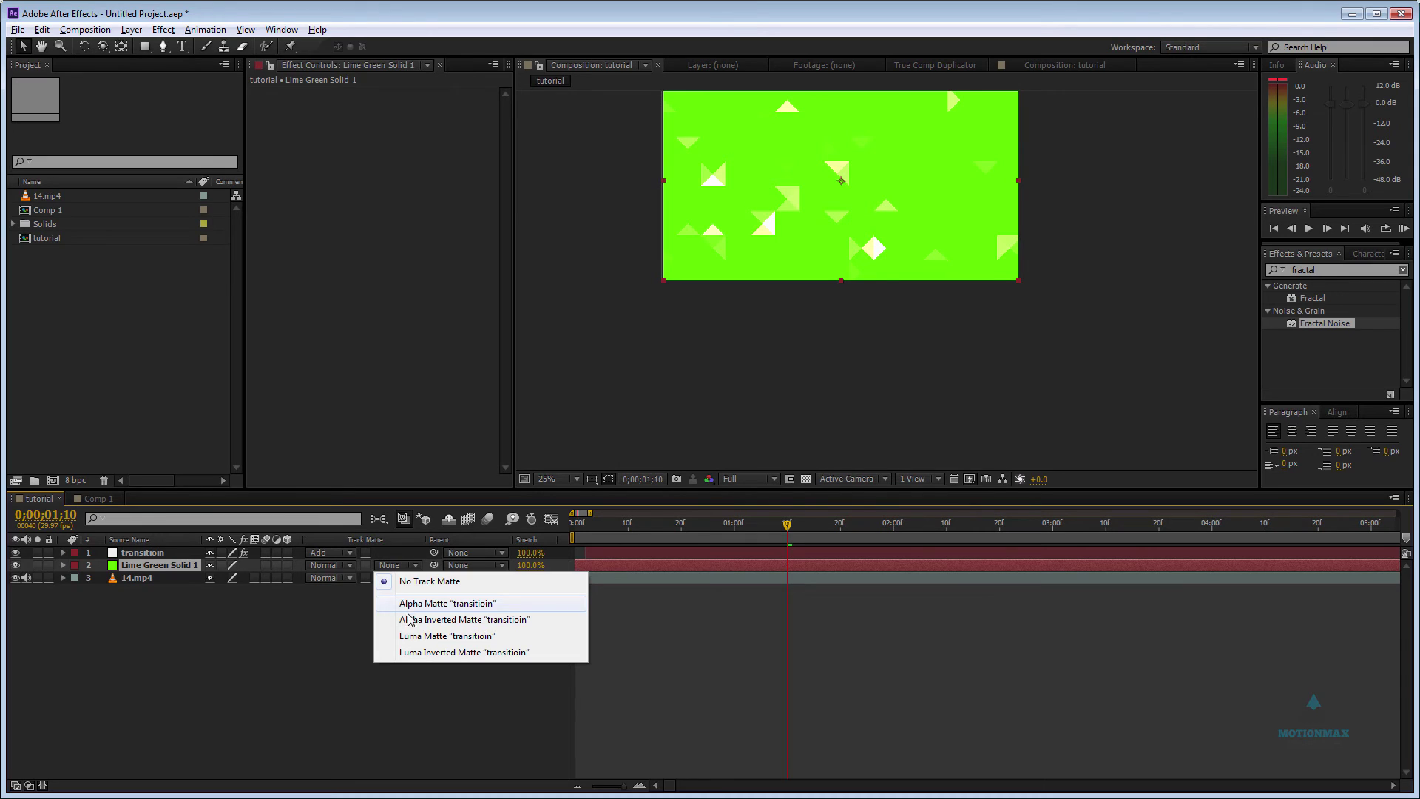
click(414, 636)
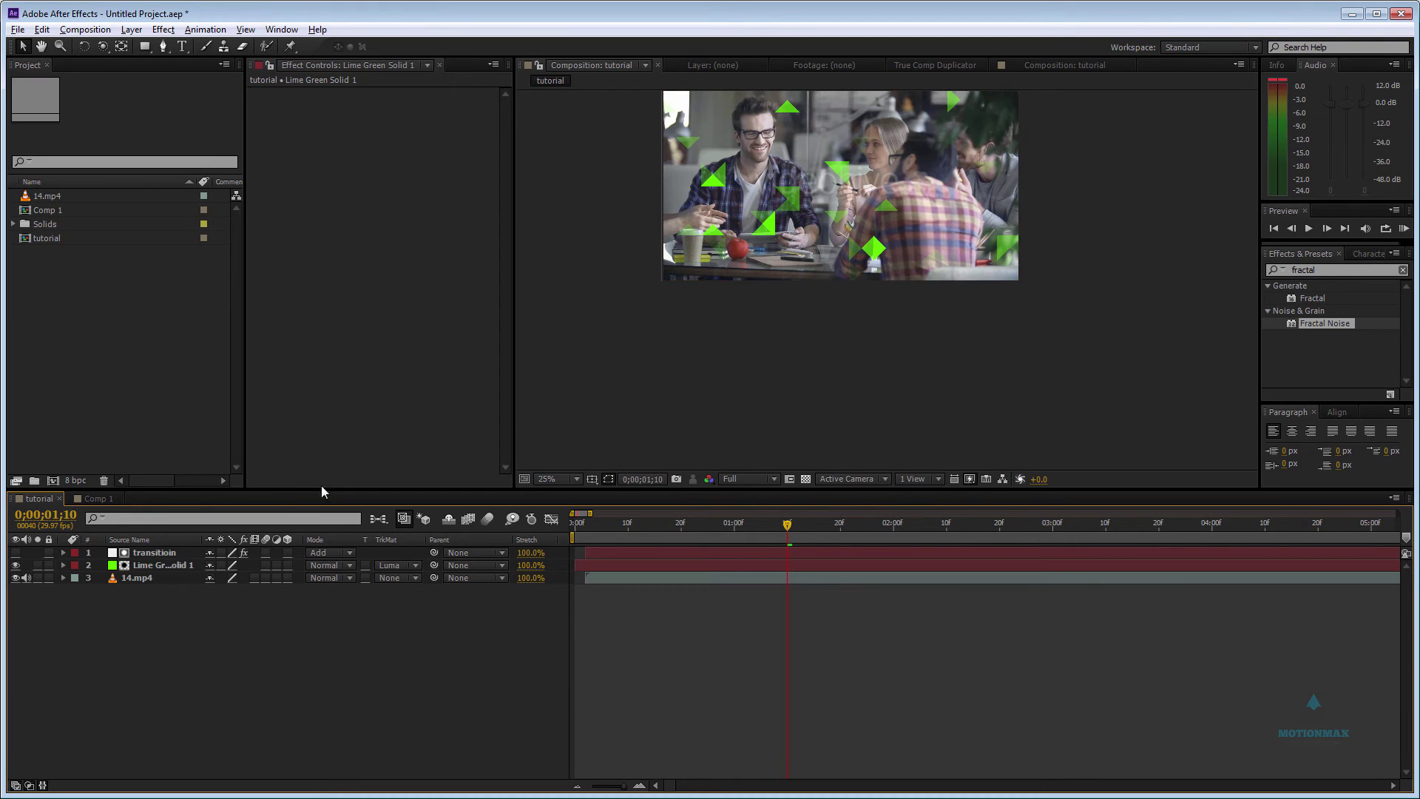
click(326, 564)
click(382, 188)
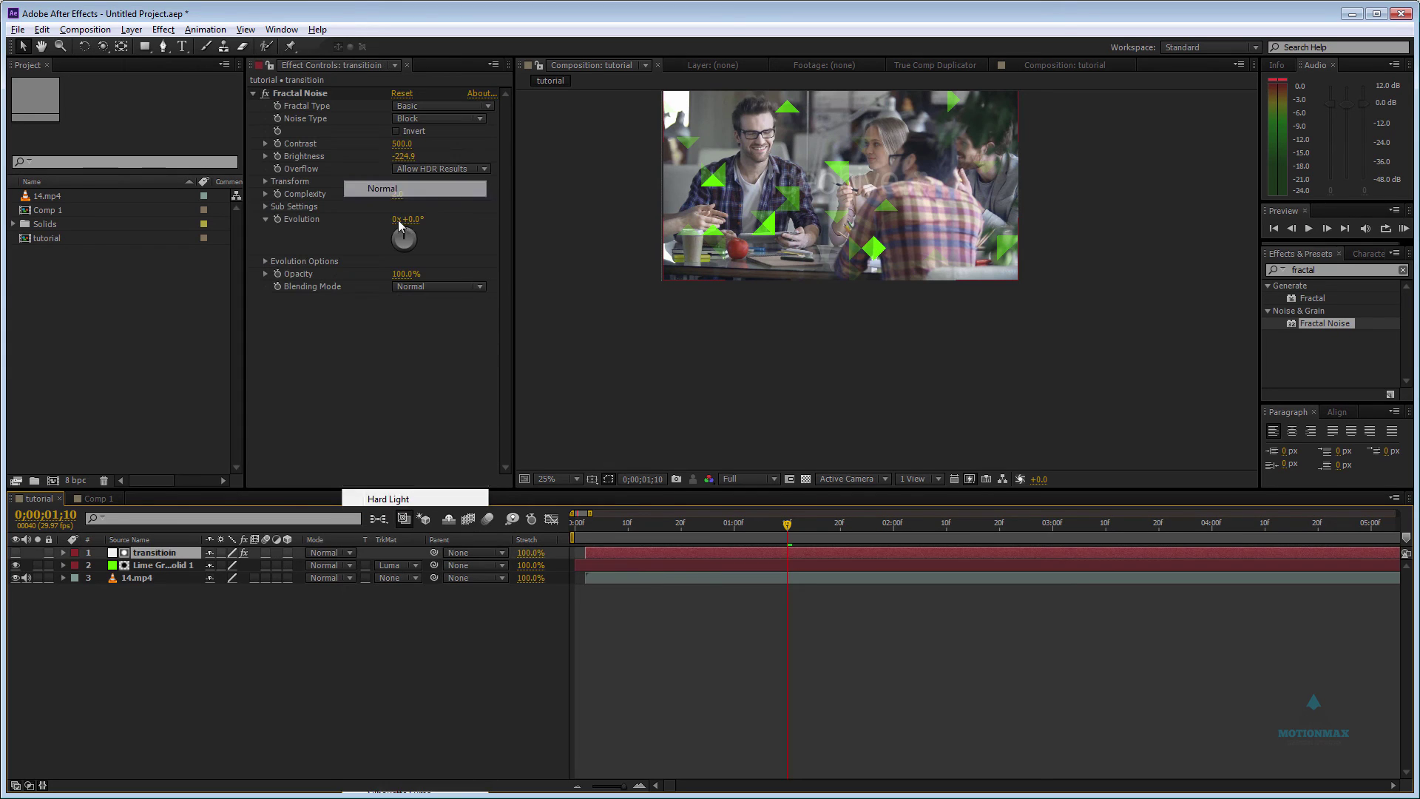
click(135, 566)
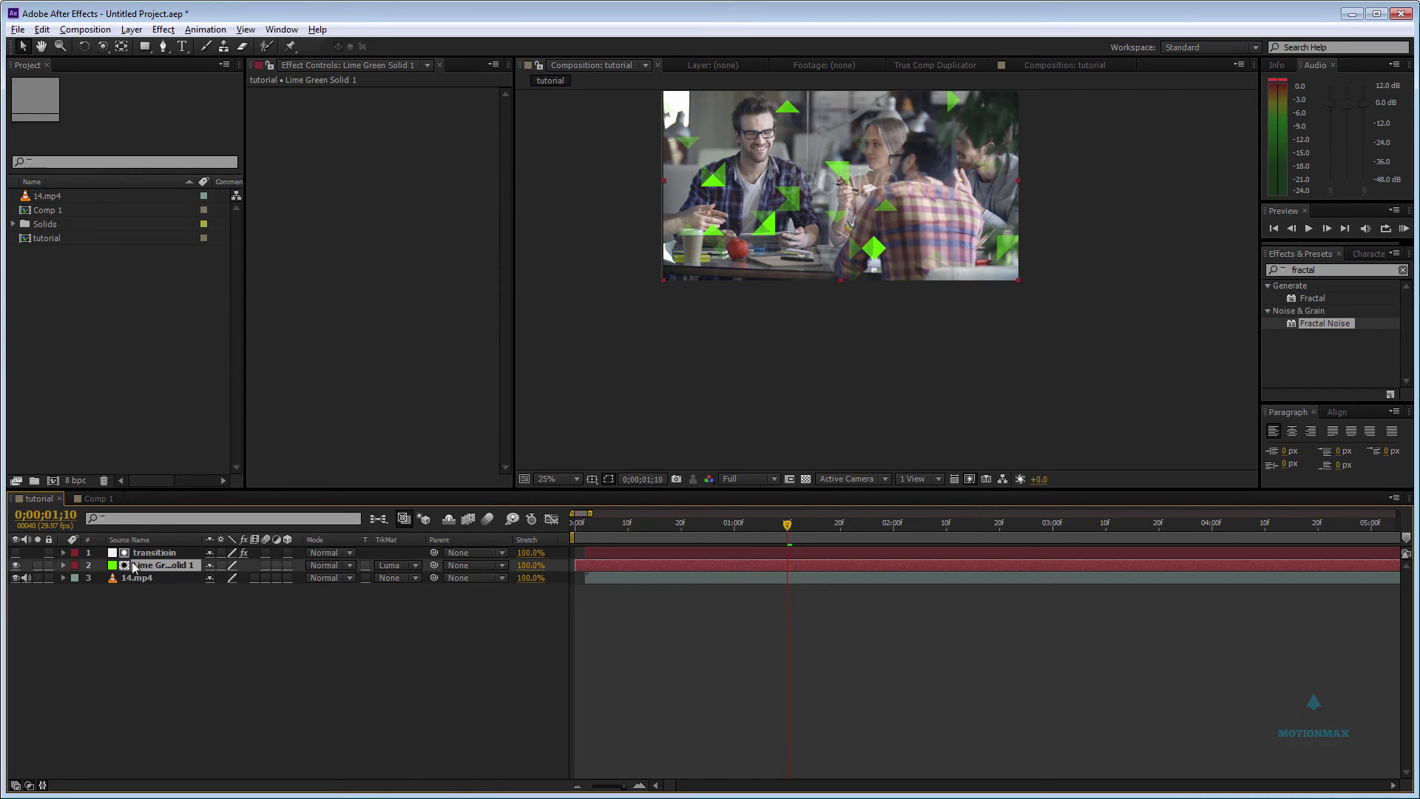
drag(882, 221, 886, 218)
key(ctrl+z)
click(290, 654)
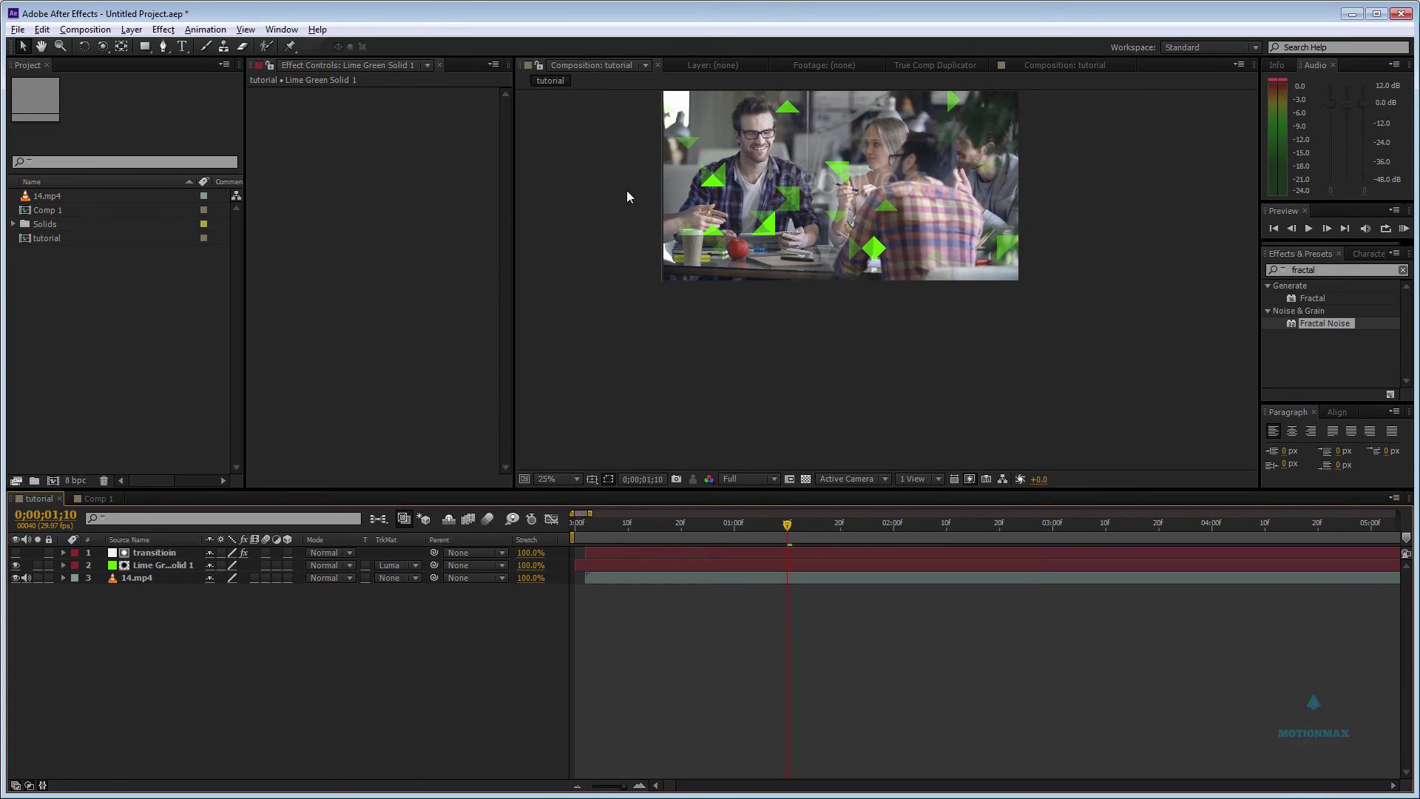
Duplicate the lime green solid together with its transition matte and set the top matte's Fractal Noise Evolution to 177°.
scroll(797, 189, up, 2)
key(space)
drag(813, 191, 825, 307)
scroll(825, 305, down, 4)
scroll(846, 307, up, 1)
key(v)
click(170, 564)
shift+click(170, 554)
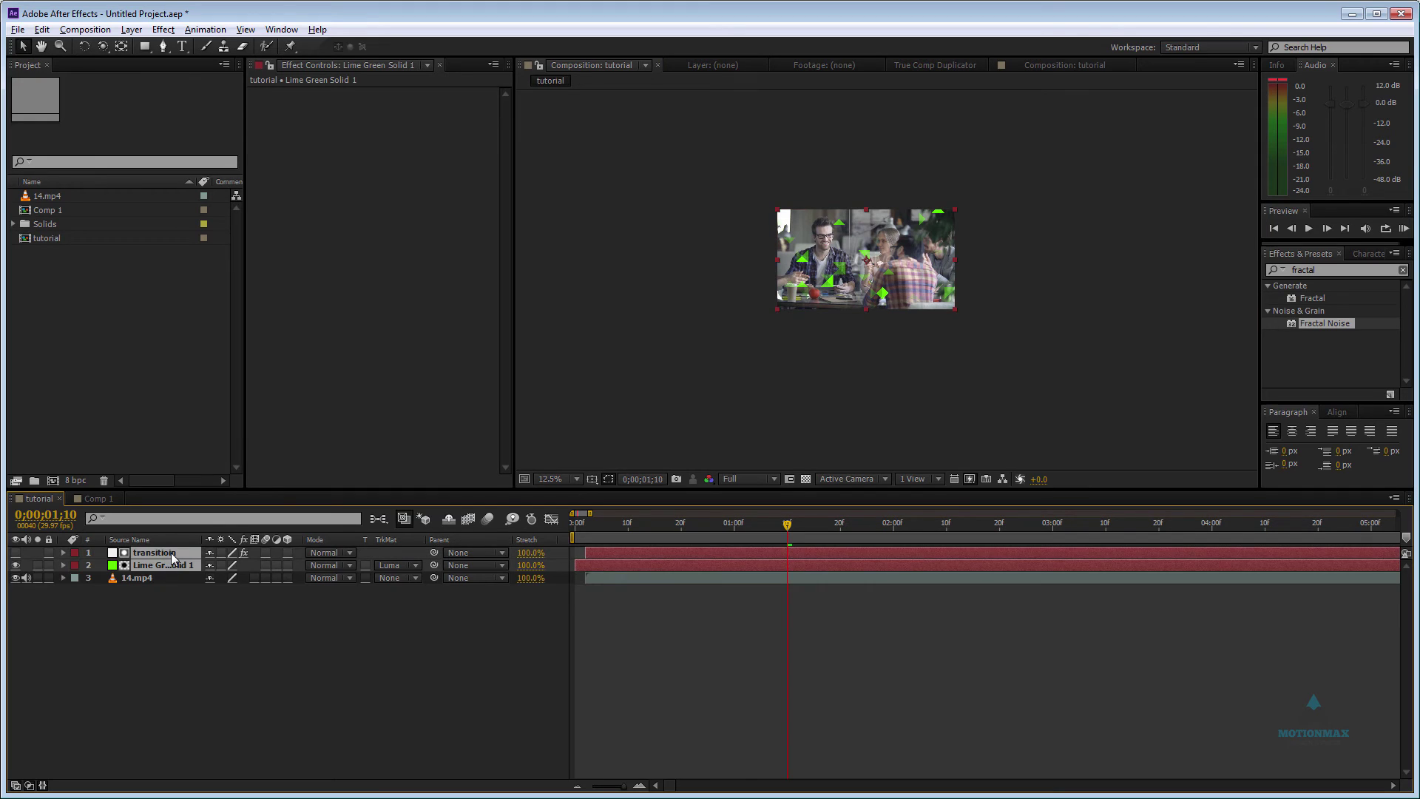
key(ctrl+d)
click(172, 638)
click(184, 552)
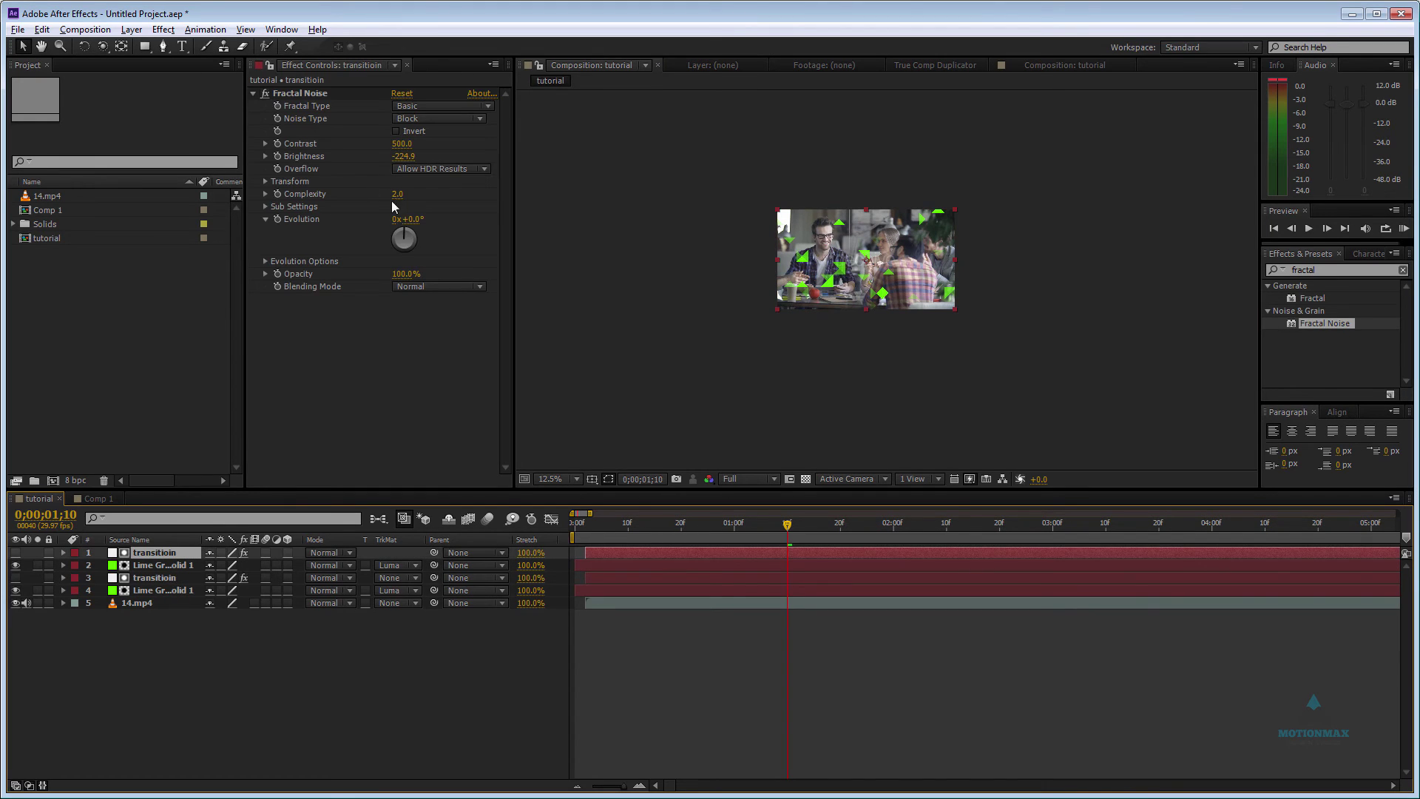
drag(438, 218, 546, 217)
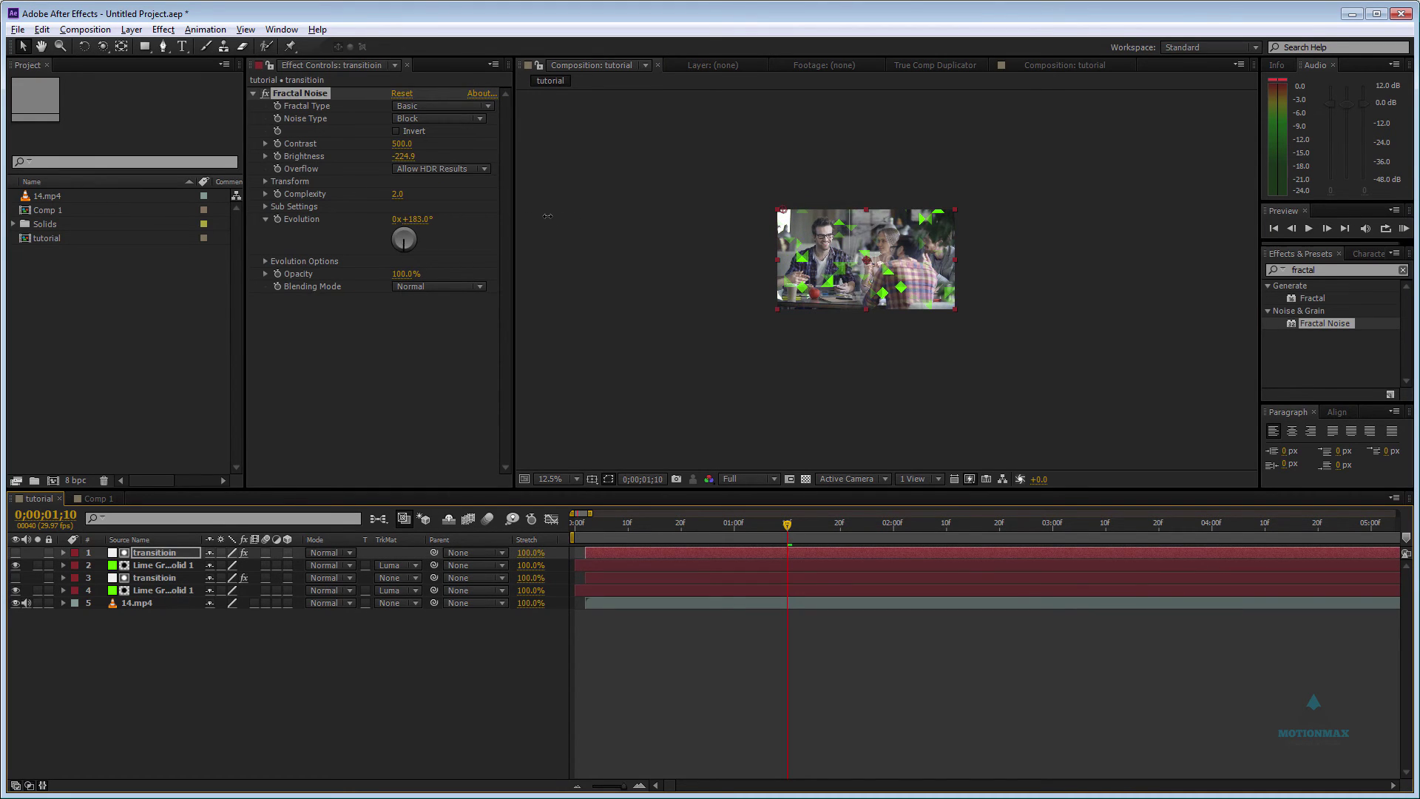
Apply a red Fill effect to the upper solid and set the top matte's Evolution to 115°.
click(186, 563)
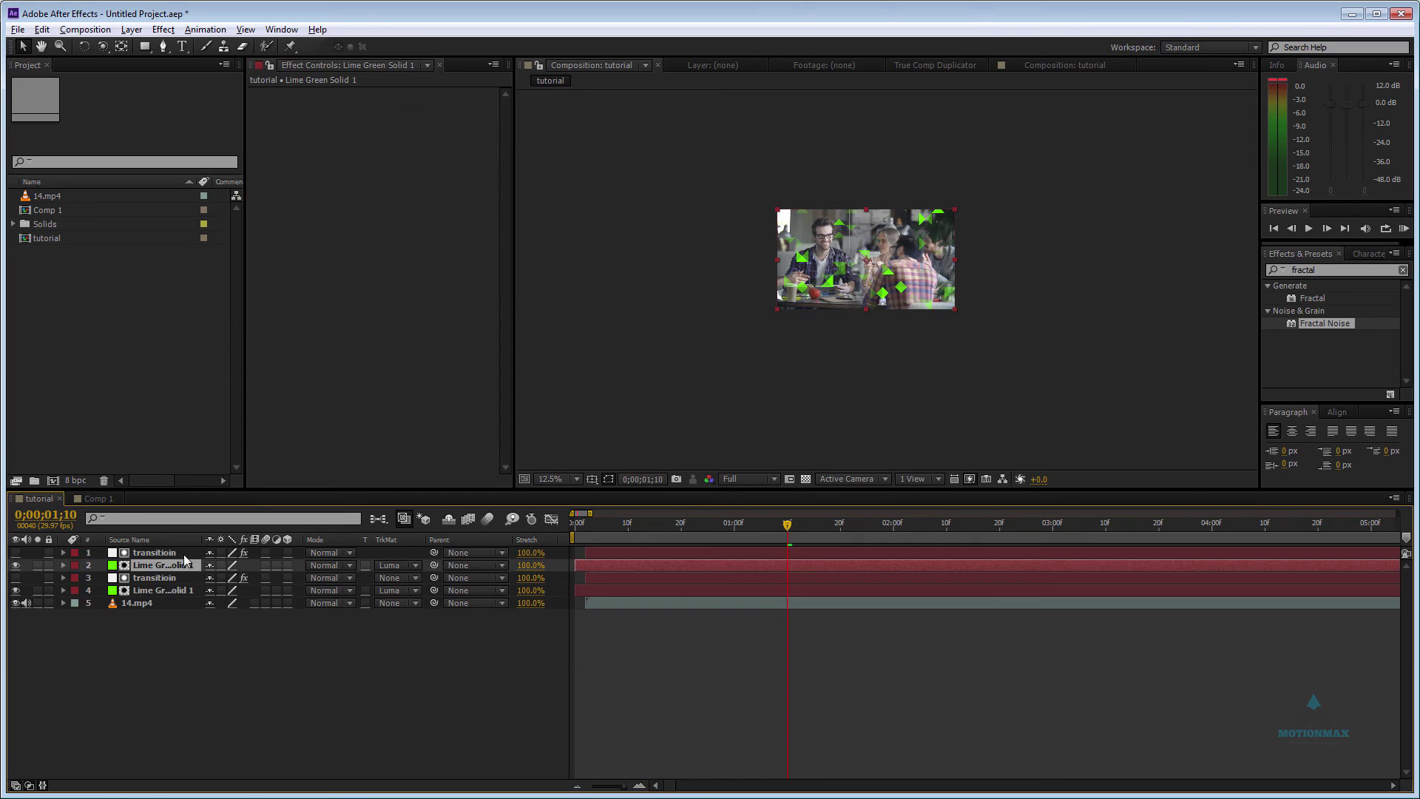
right_click(356, 133)
mouse_move(411, 311)
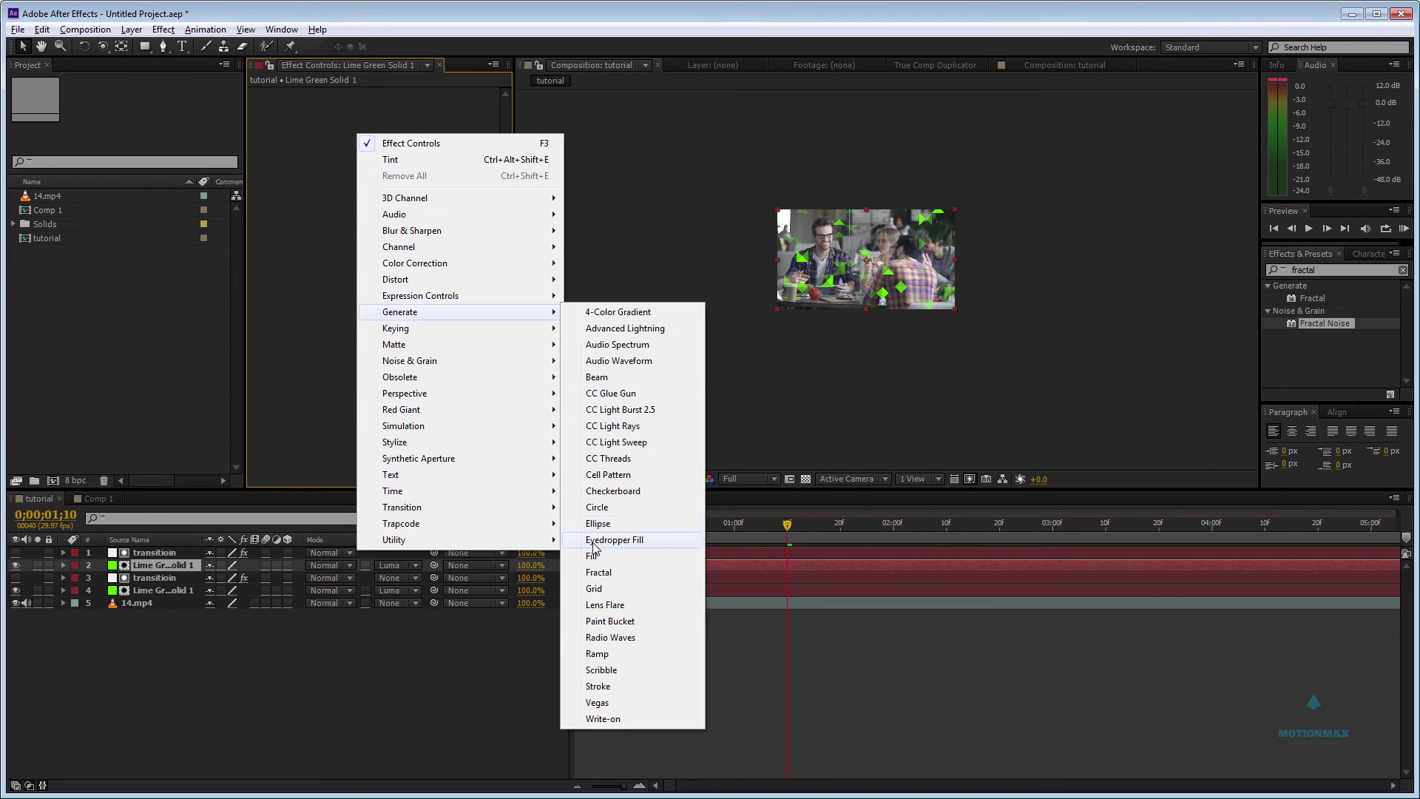
click(592, 555)
click(823, 640)
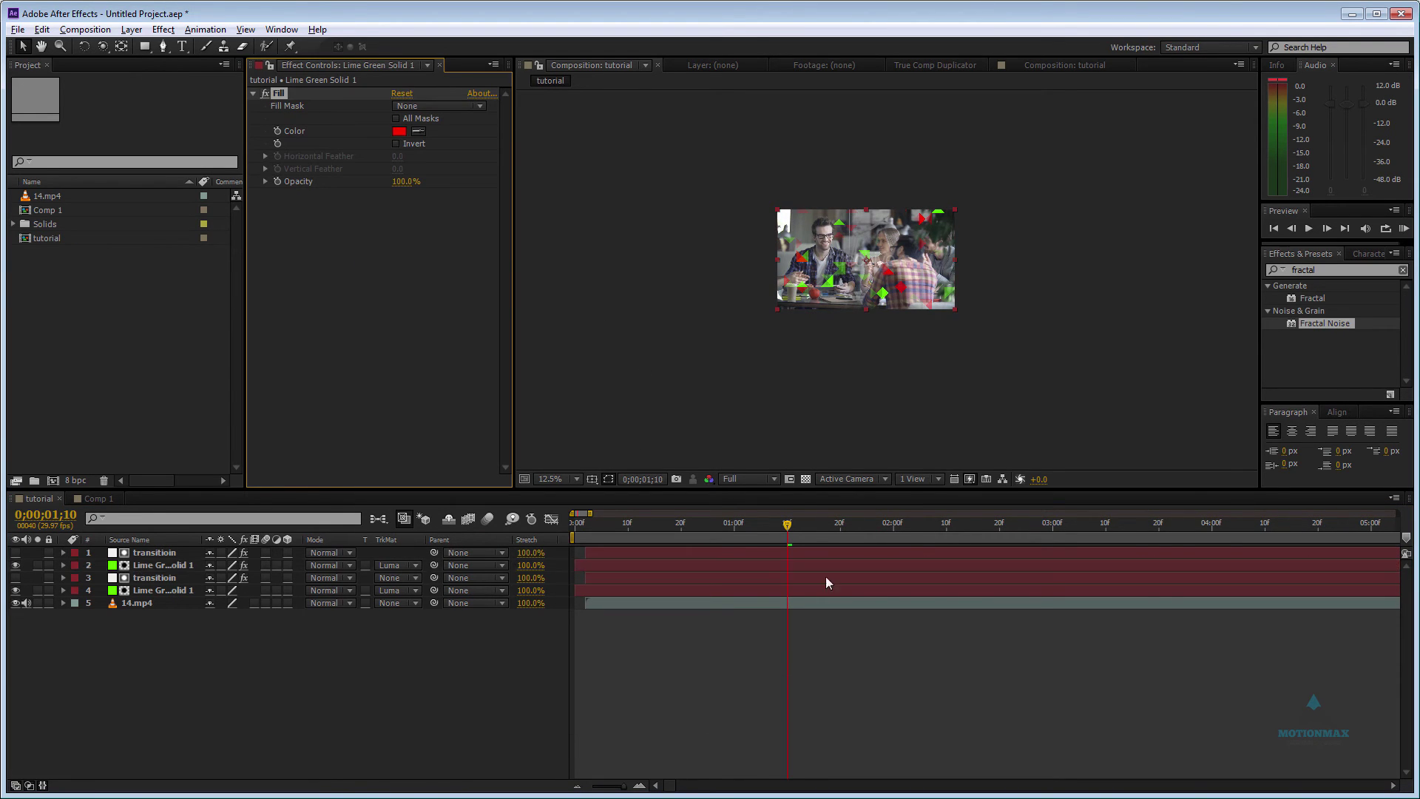
scroll(849, 287, up, 2)
drag(849, 285, 885, 488)
scroll(914, 351, down, 1)
drag(806, 247, 784, 169)
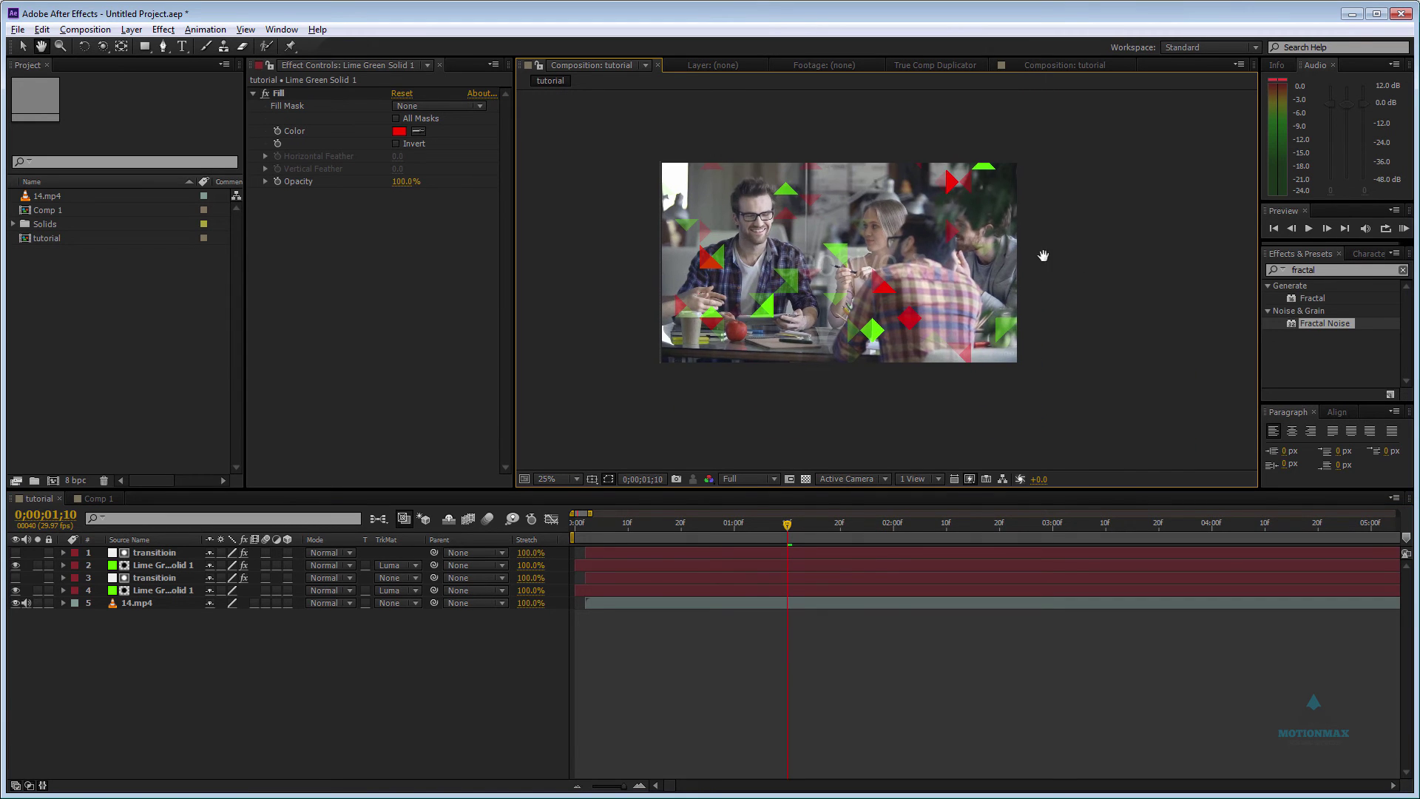
click(167, 554)
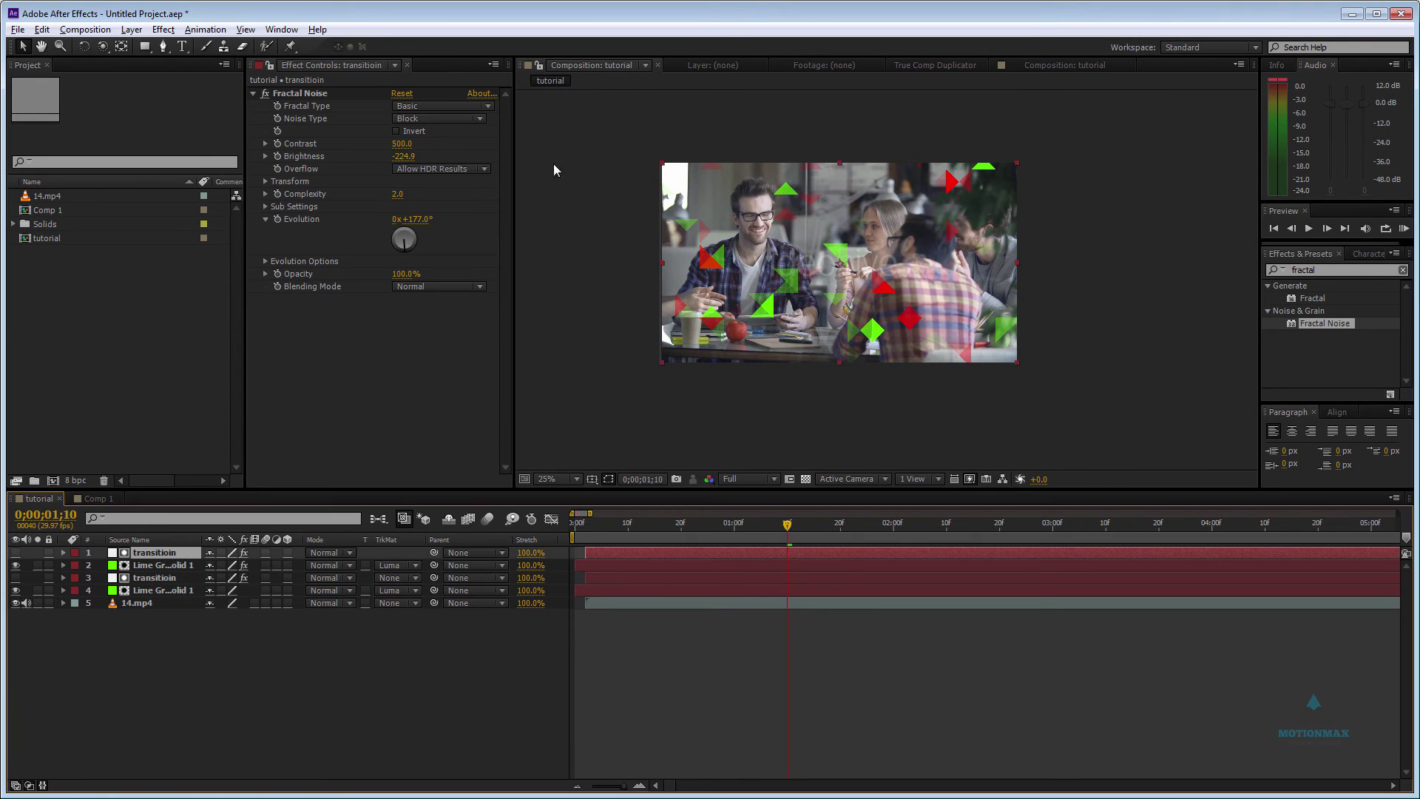
drag(304, 205, 345, 193)
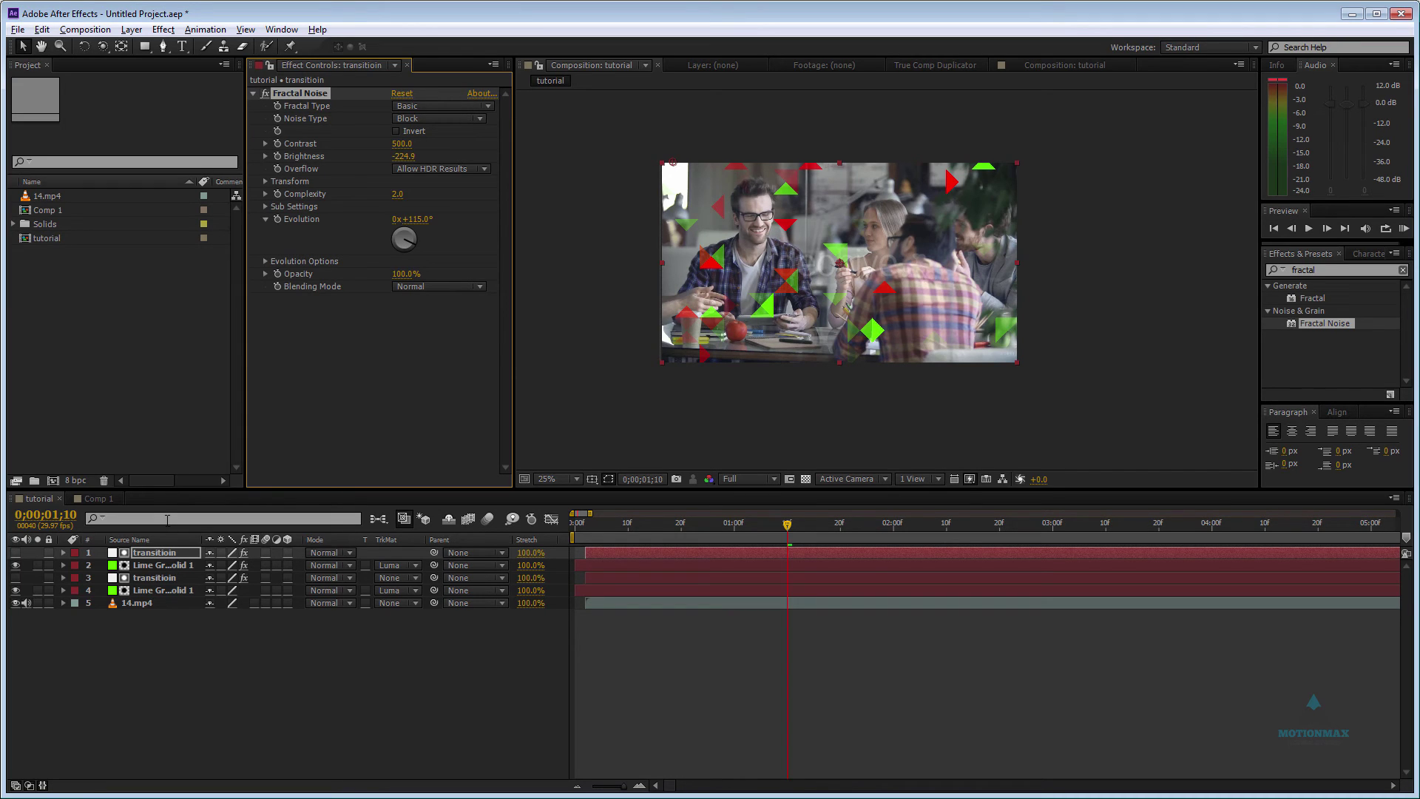
Delete the duplicated solid and its transition matte from the top of the layer stack.
click(153, 567)
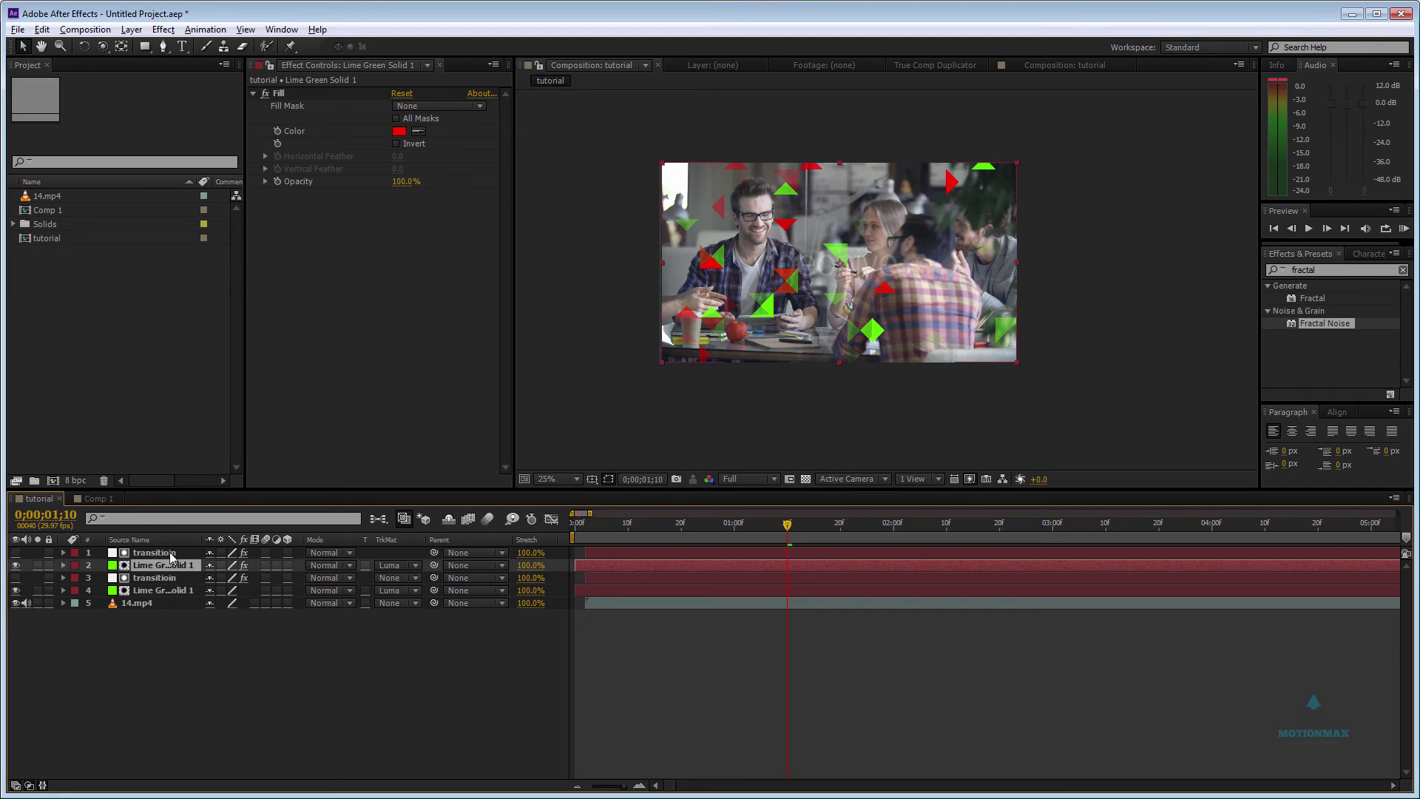
ctrl+click(171, 552)
key(Delete)
Delete the remaining lime green solid along with its track matte and make the transition layer visible.
click(137, 556)
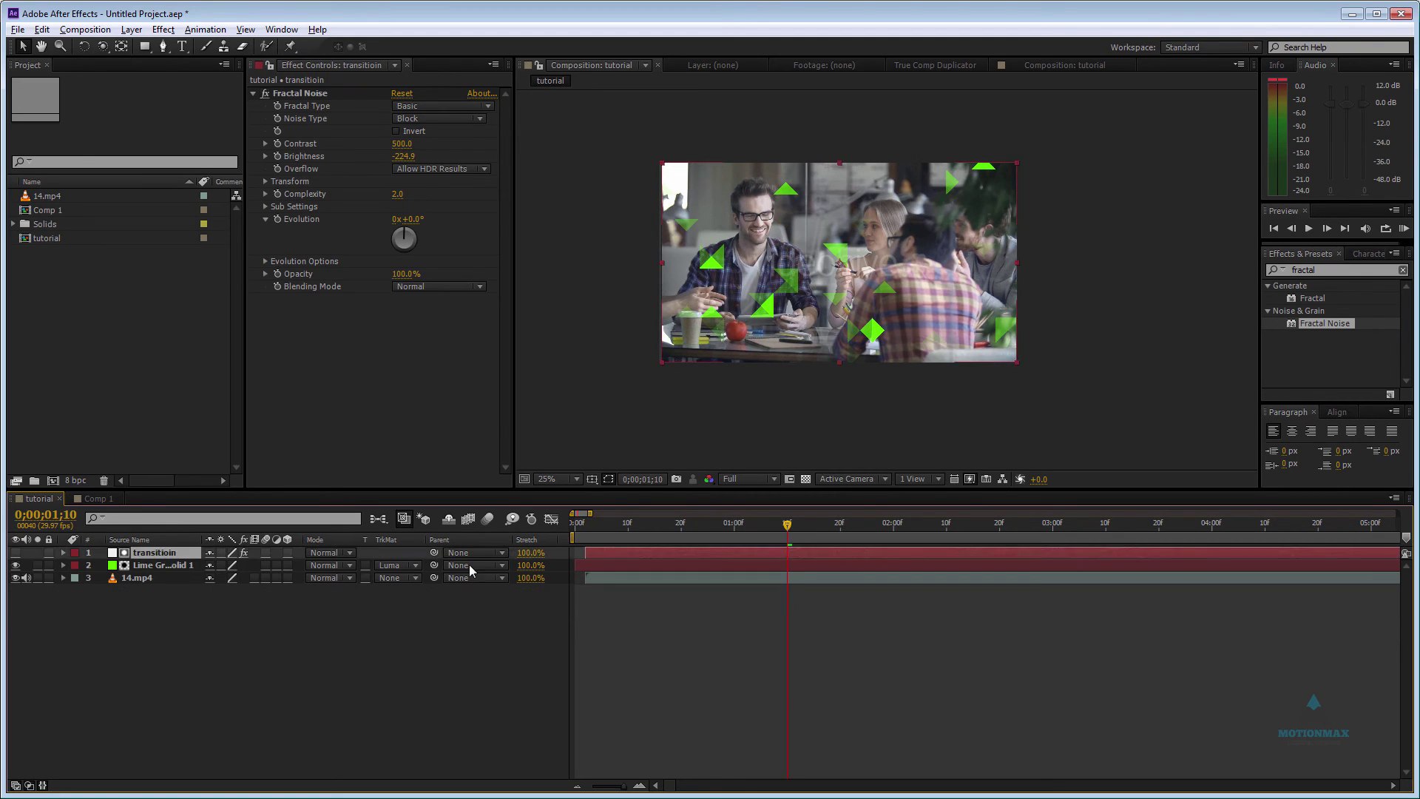
click(396, 565)
click(385, 579)
click(157, 565)
key(Delete)
click(15, 553)
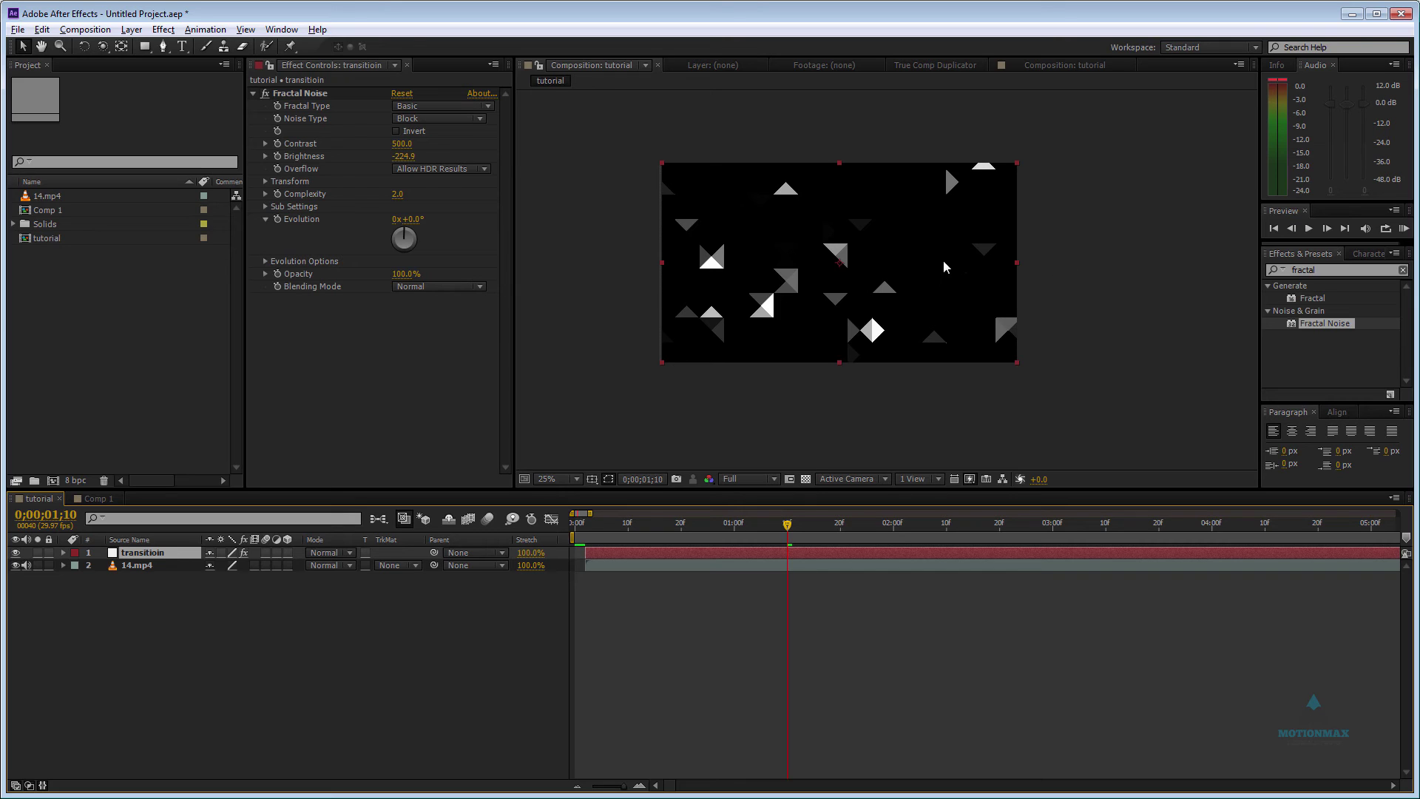
Apply the Find Edges effect to the transition layer and invert it to get light outlines on black.
right_click(390, 337)
mouse_move(412, 409)
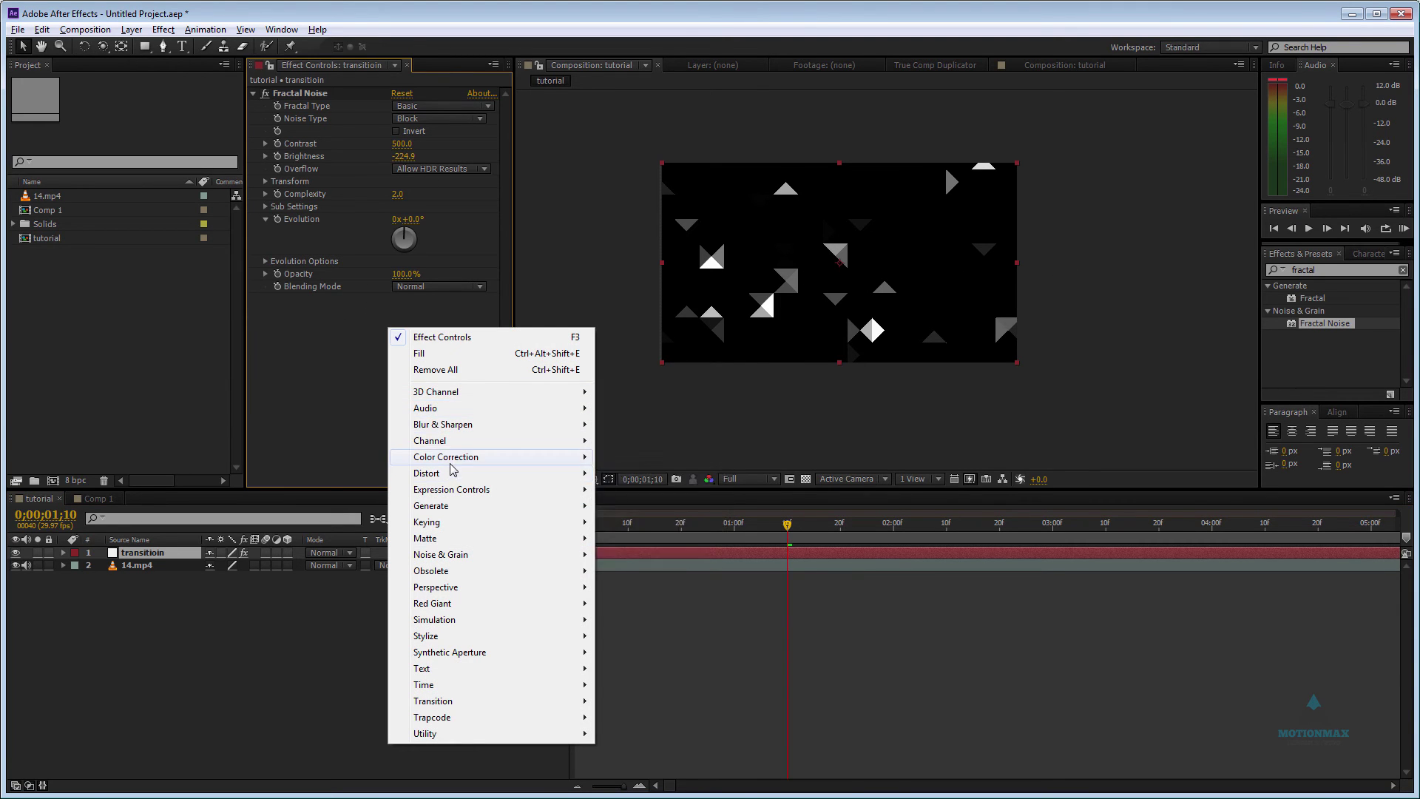
mouse_move(473, 637)
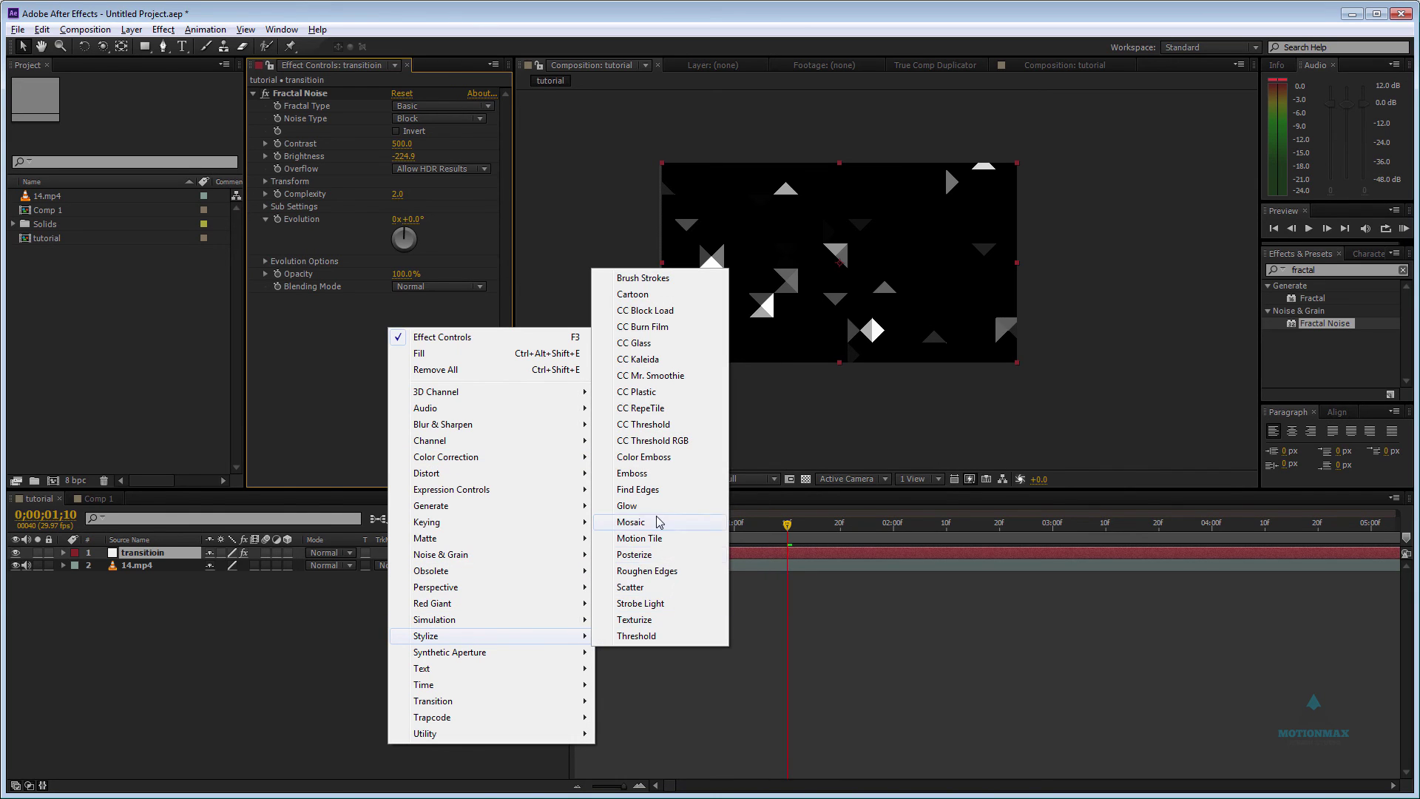
click(636, 490)
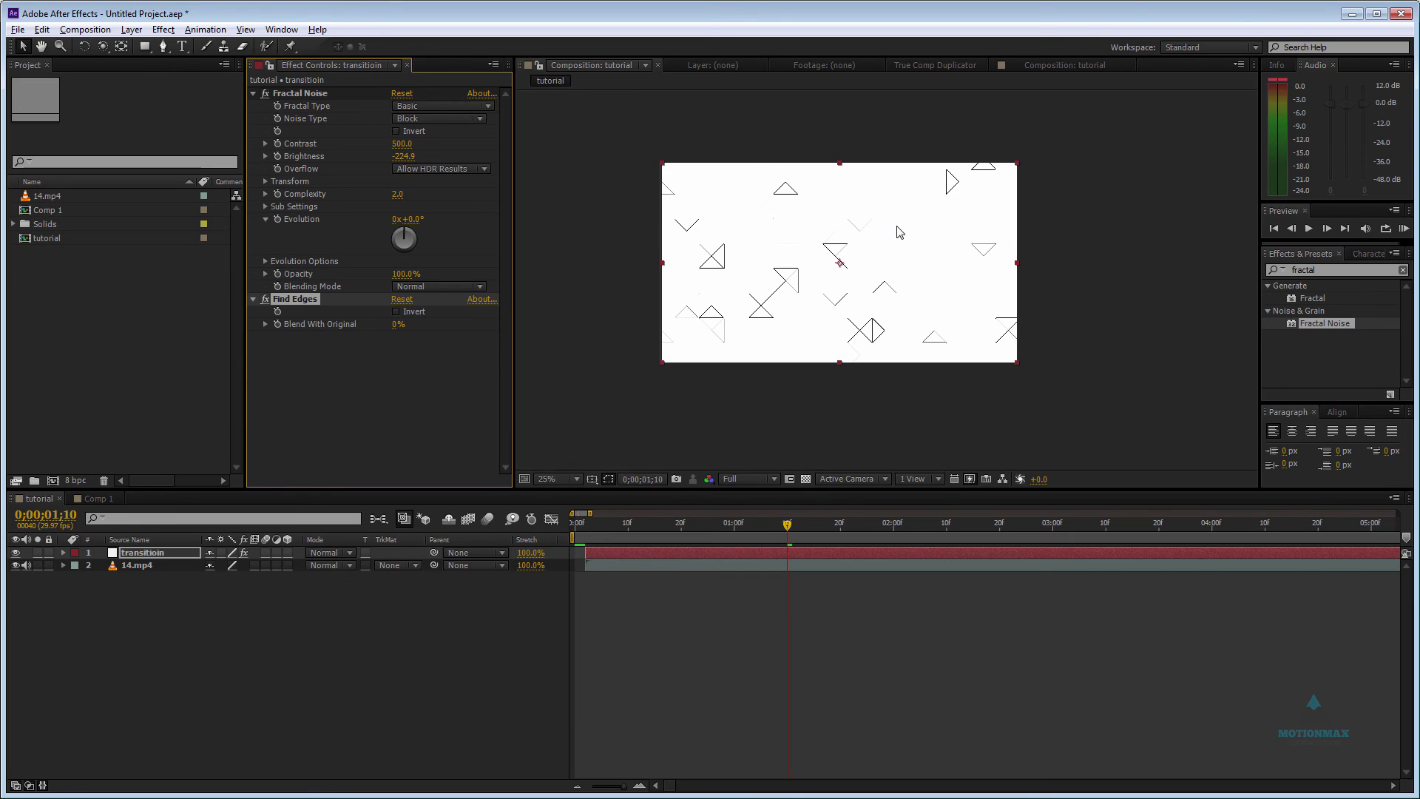
scroll(781, 203, up, 4)
scroll(773, 203, down, 2)
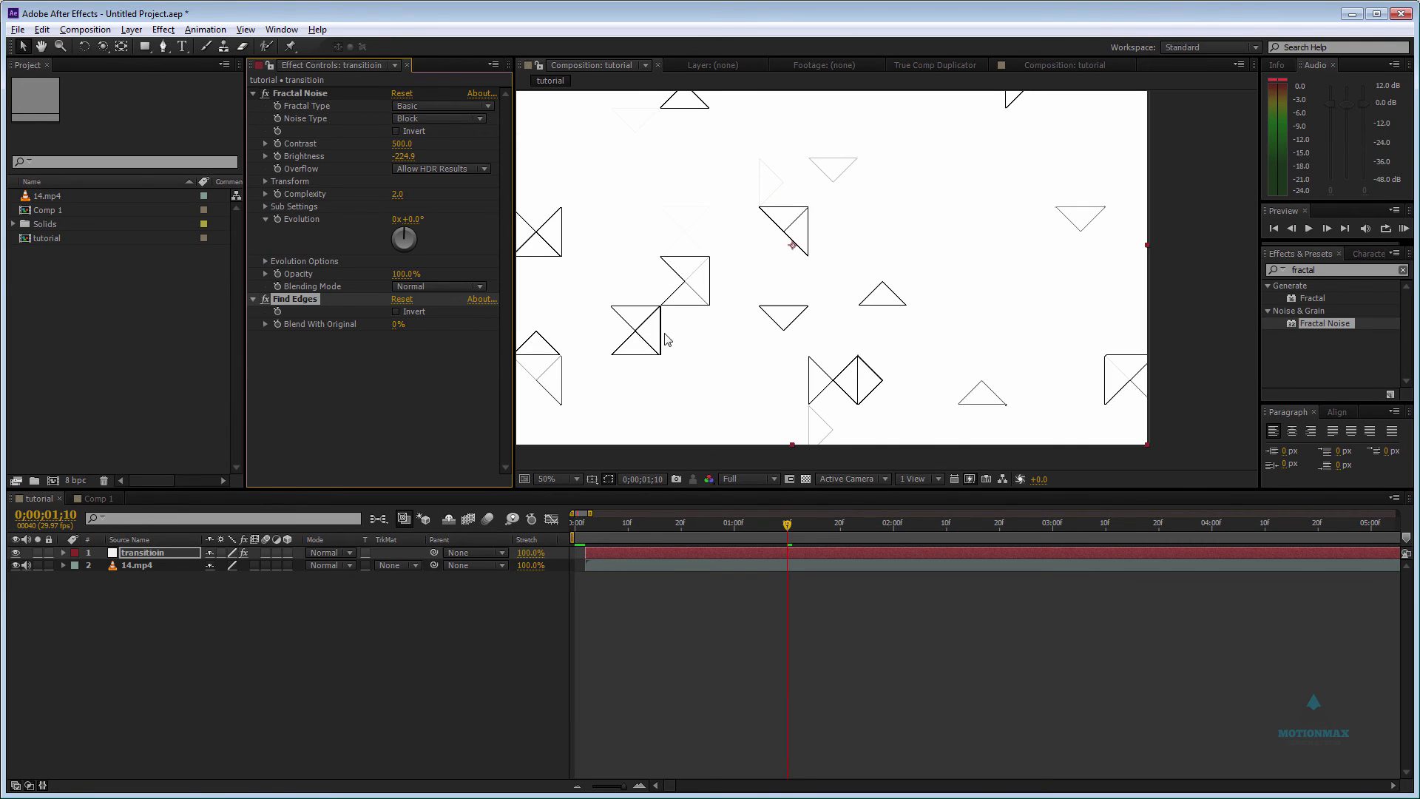
scroll(914, 266, down, 2)
scroll(948, 242, up, 2)
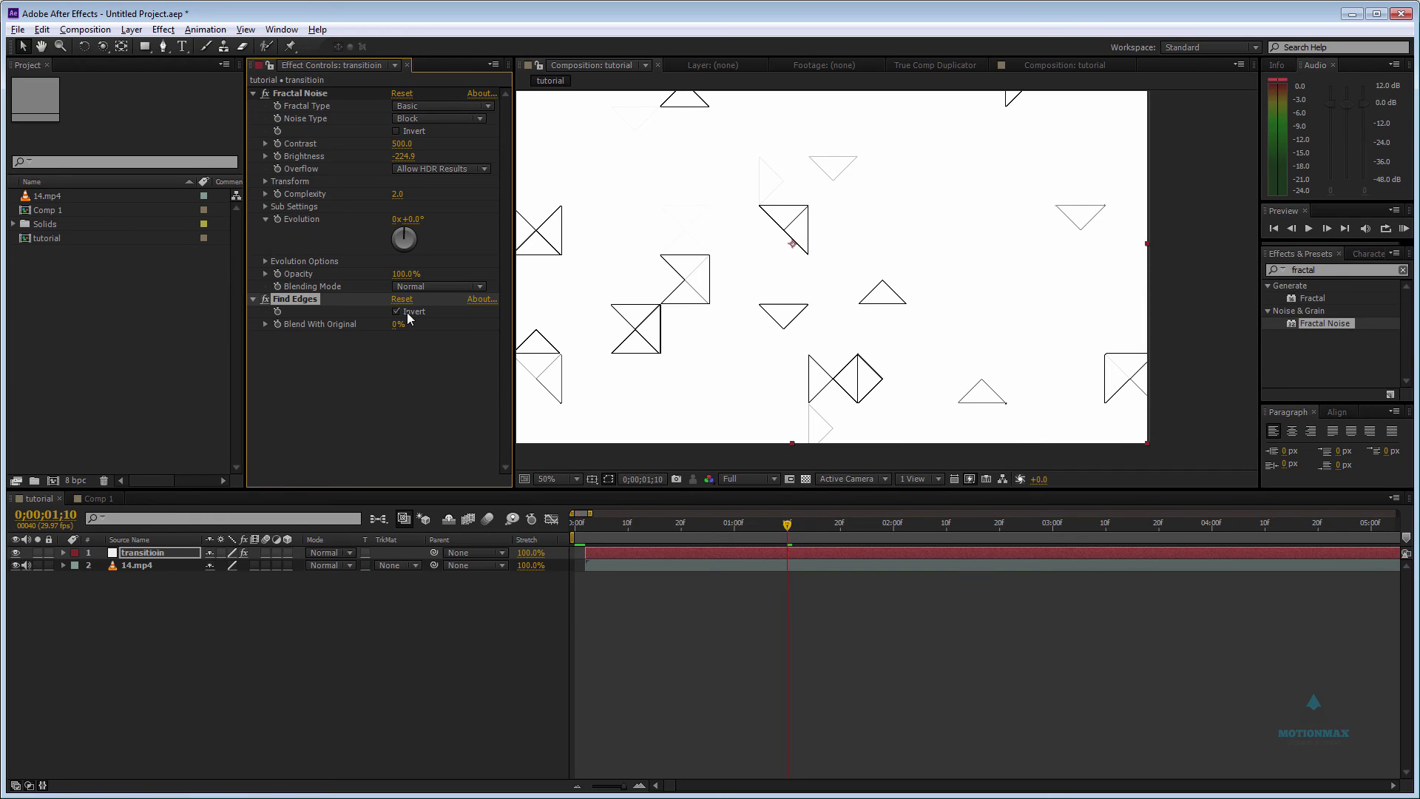
scroll(818, 253, down, 2)
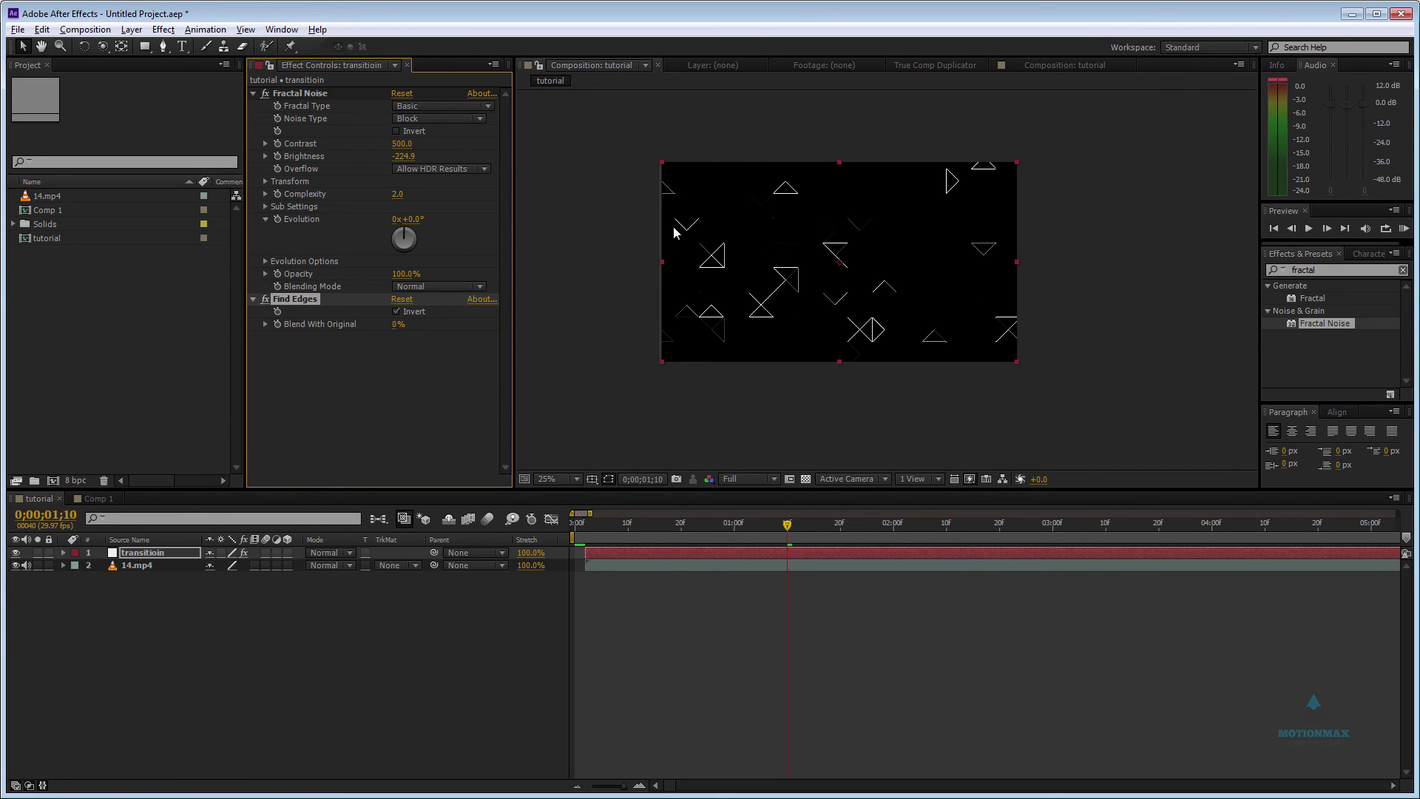
scroll(957, 250, up, 2)
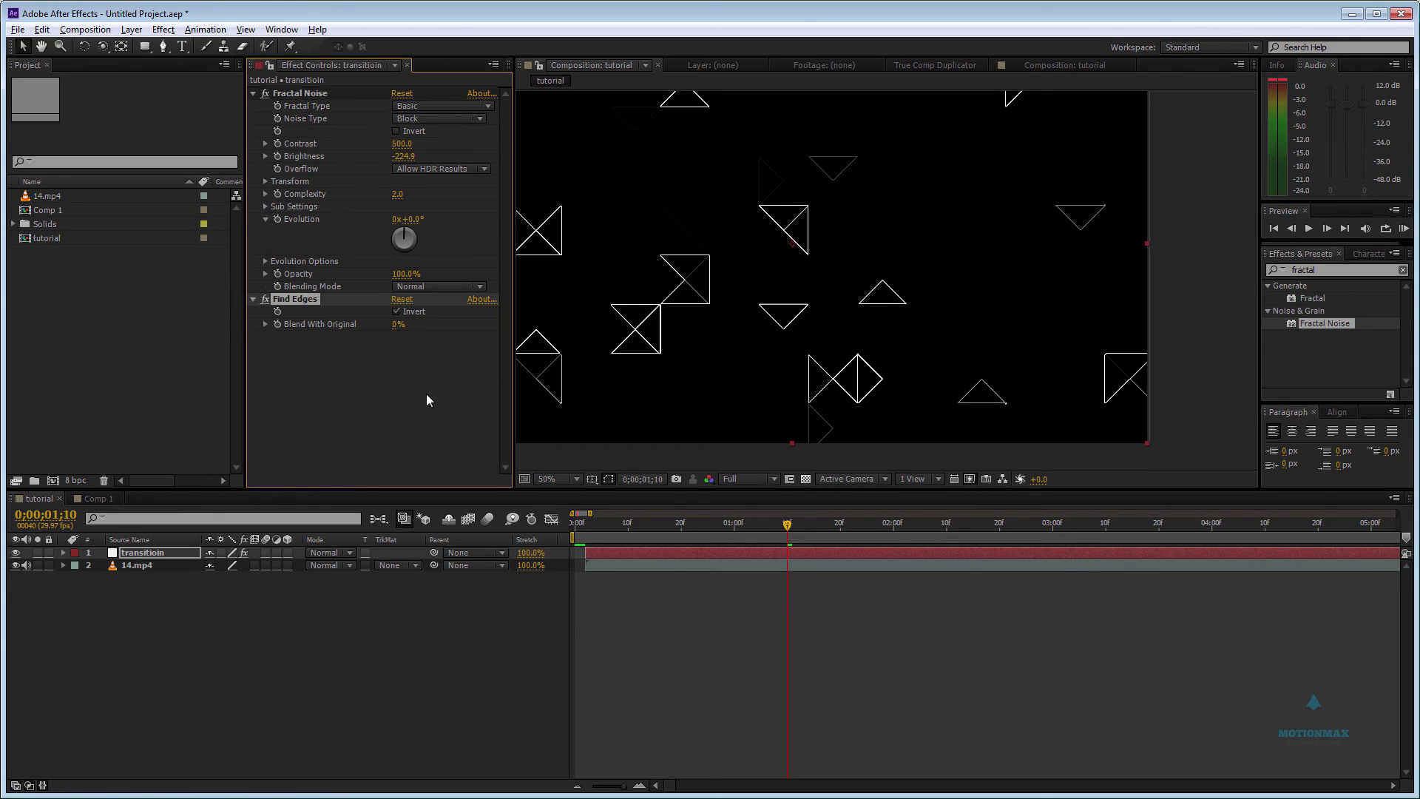
Adjust the transition layer's Fractal Noise to Contrast 729, Brightness -296.9 and Evolution 1x+95°.
drag(416, 219, 680, 219)
drag(405, 156, 595, 150)
drag(393, 219, 515, 208)
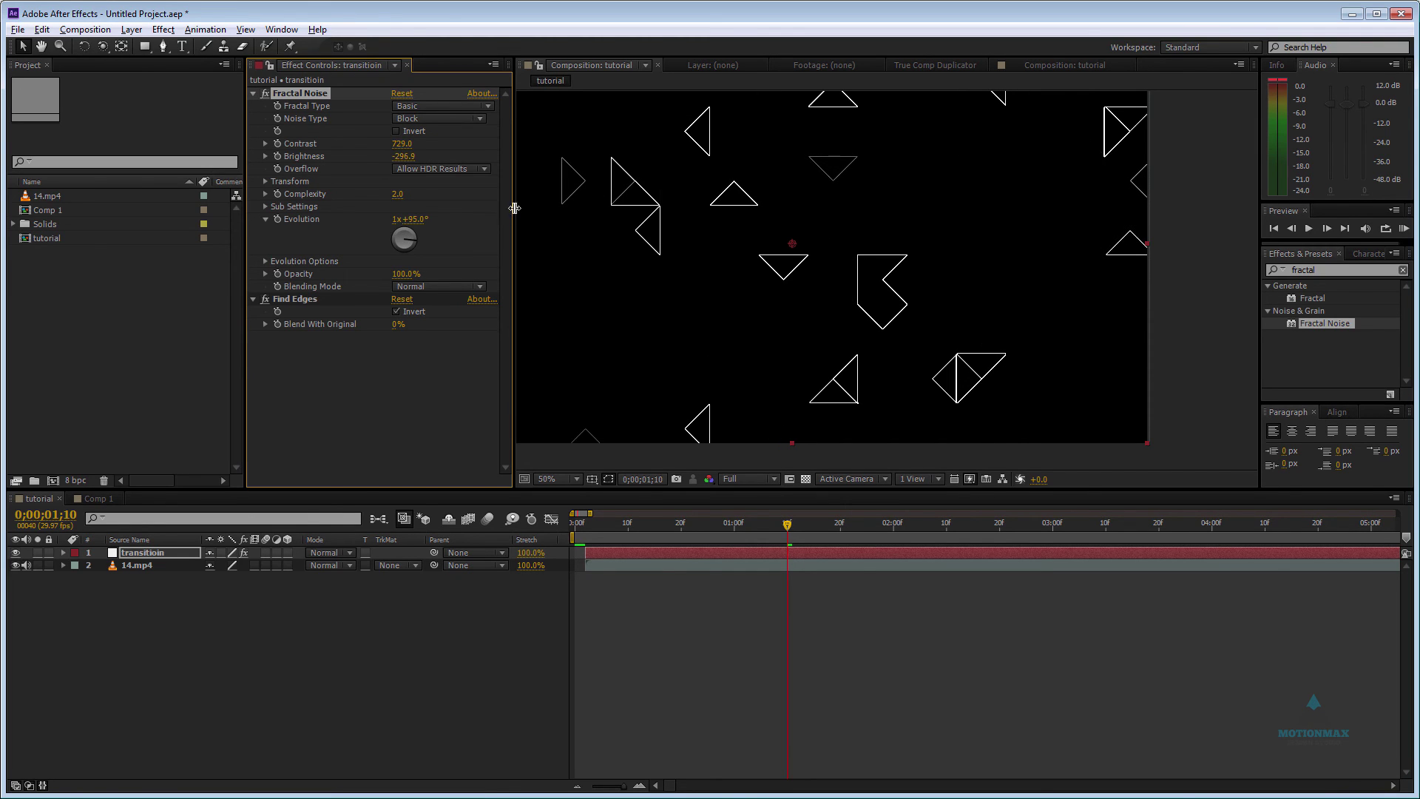
Set the transition layer's blending mode to Screen so the outlines overlay the footage.
click(327, 553)
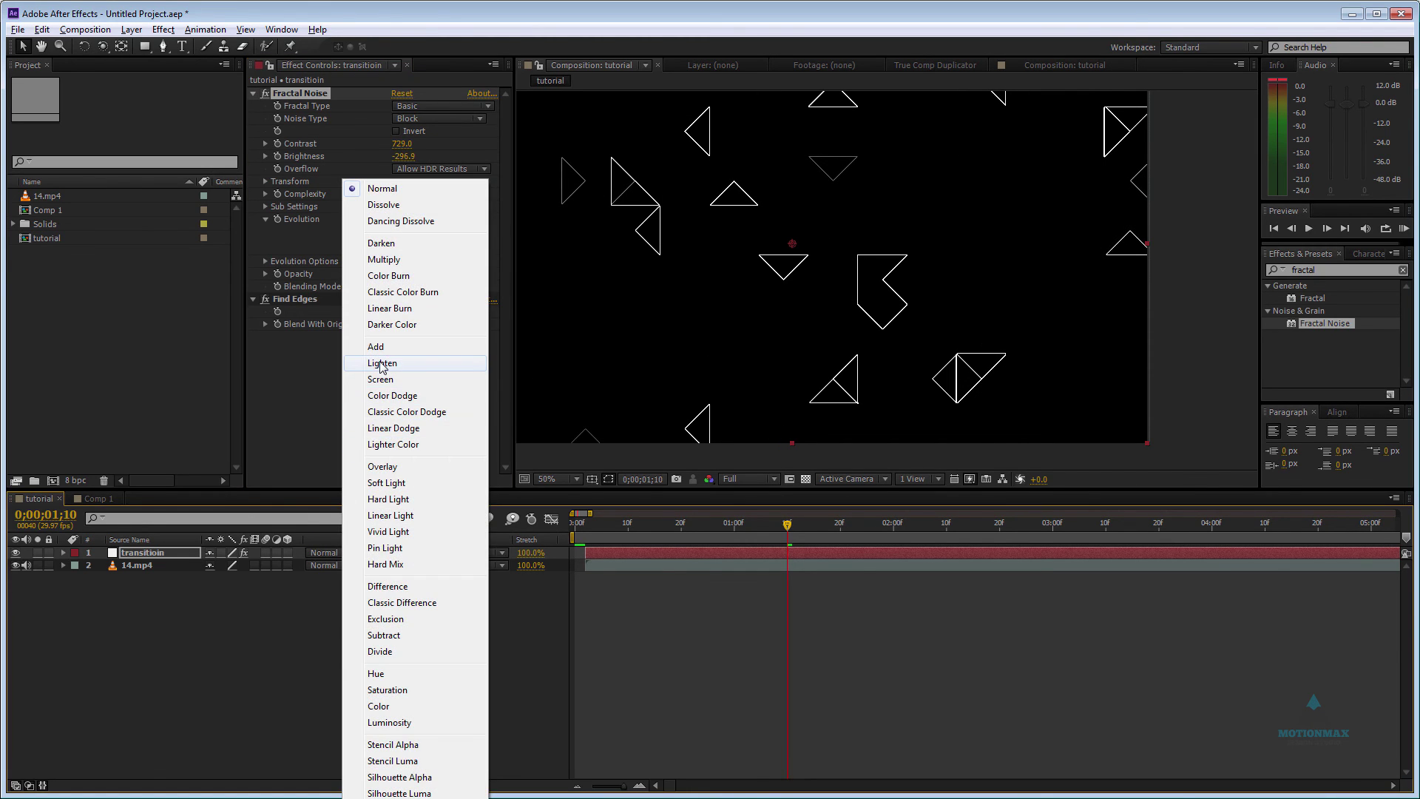
click(428, 387)
scroll(736, 336, down, 2)
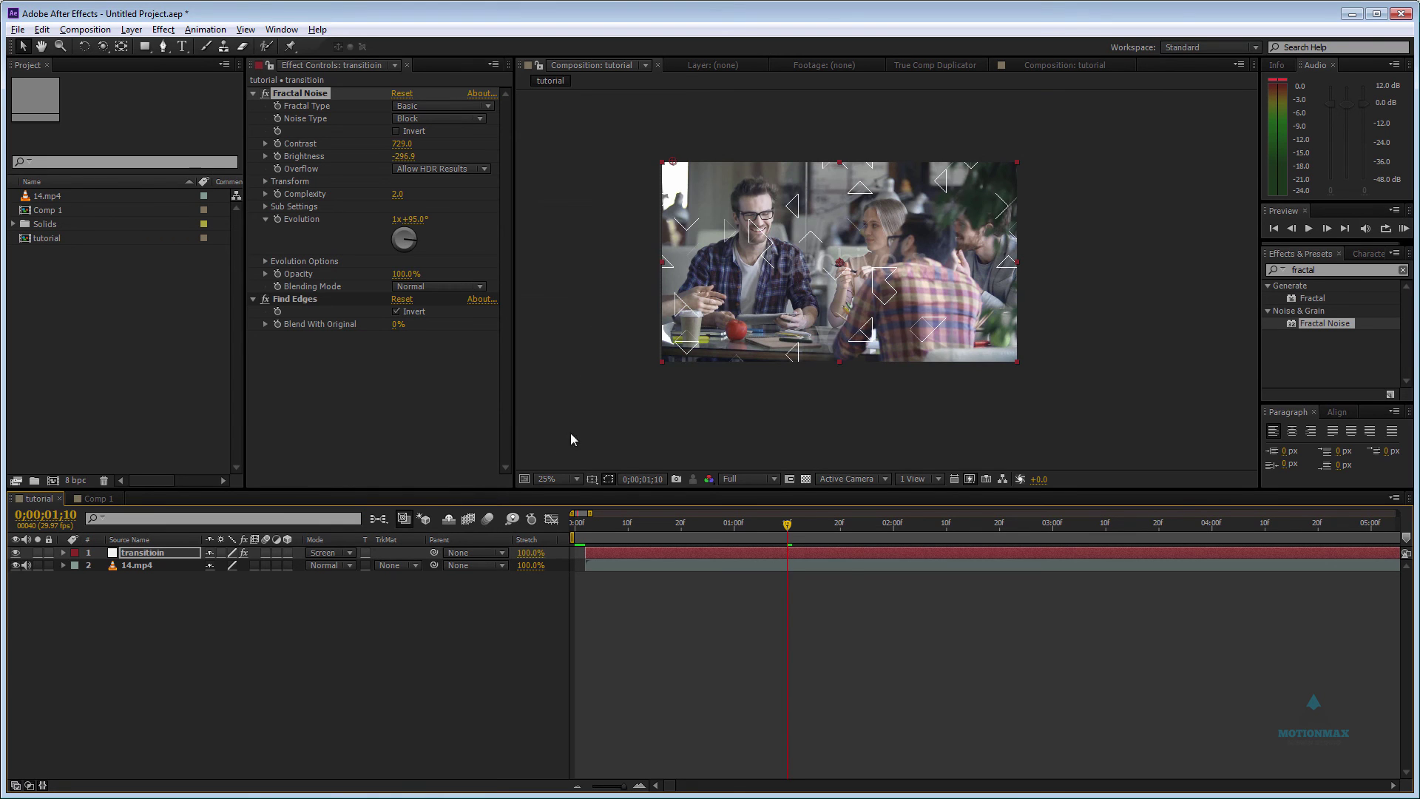
Animate the Fractal Noise Evolution with the expression time*300 and preview the outline shapes over the footage.
alt+click(276, 219)
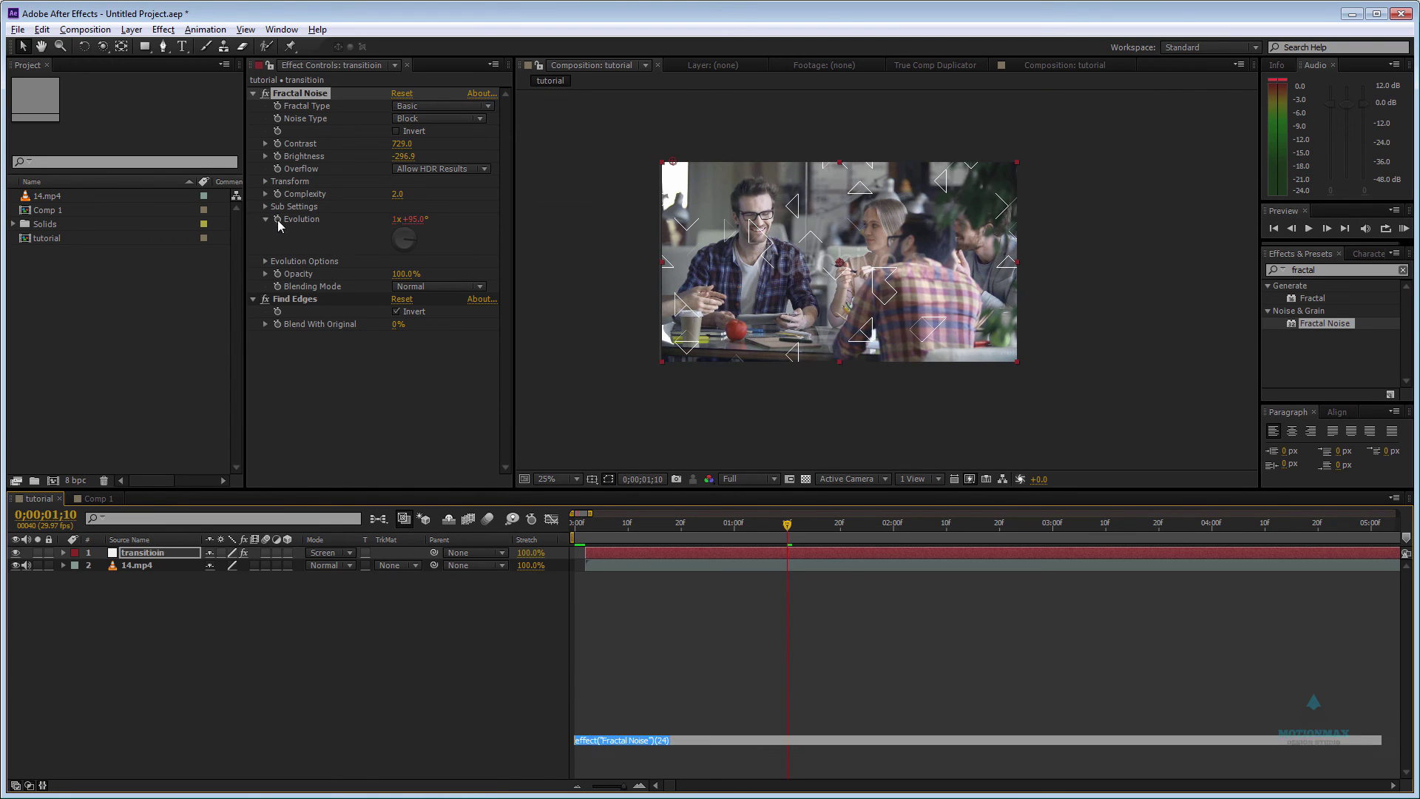
text(time*)
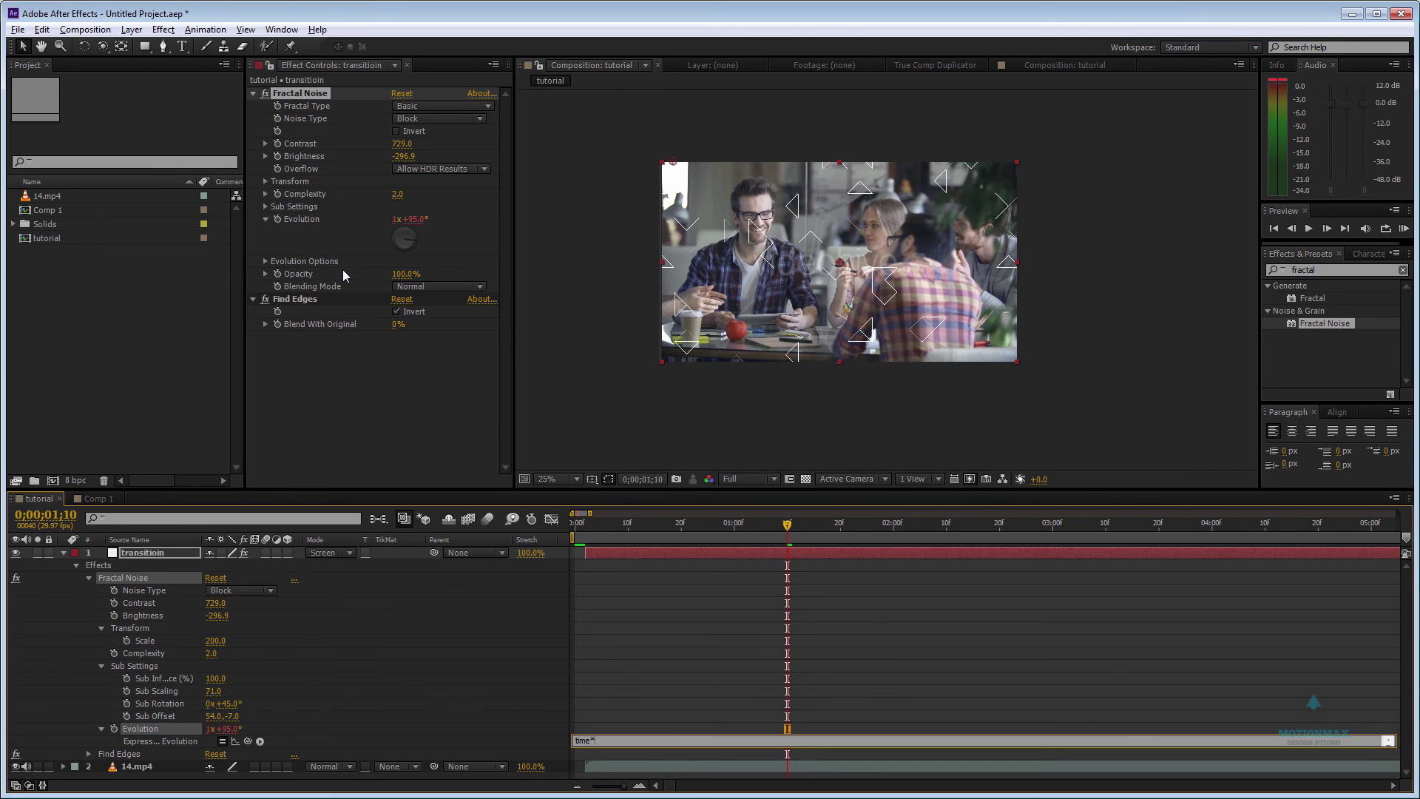
text(300)
key(KP_Enter)
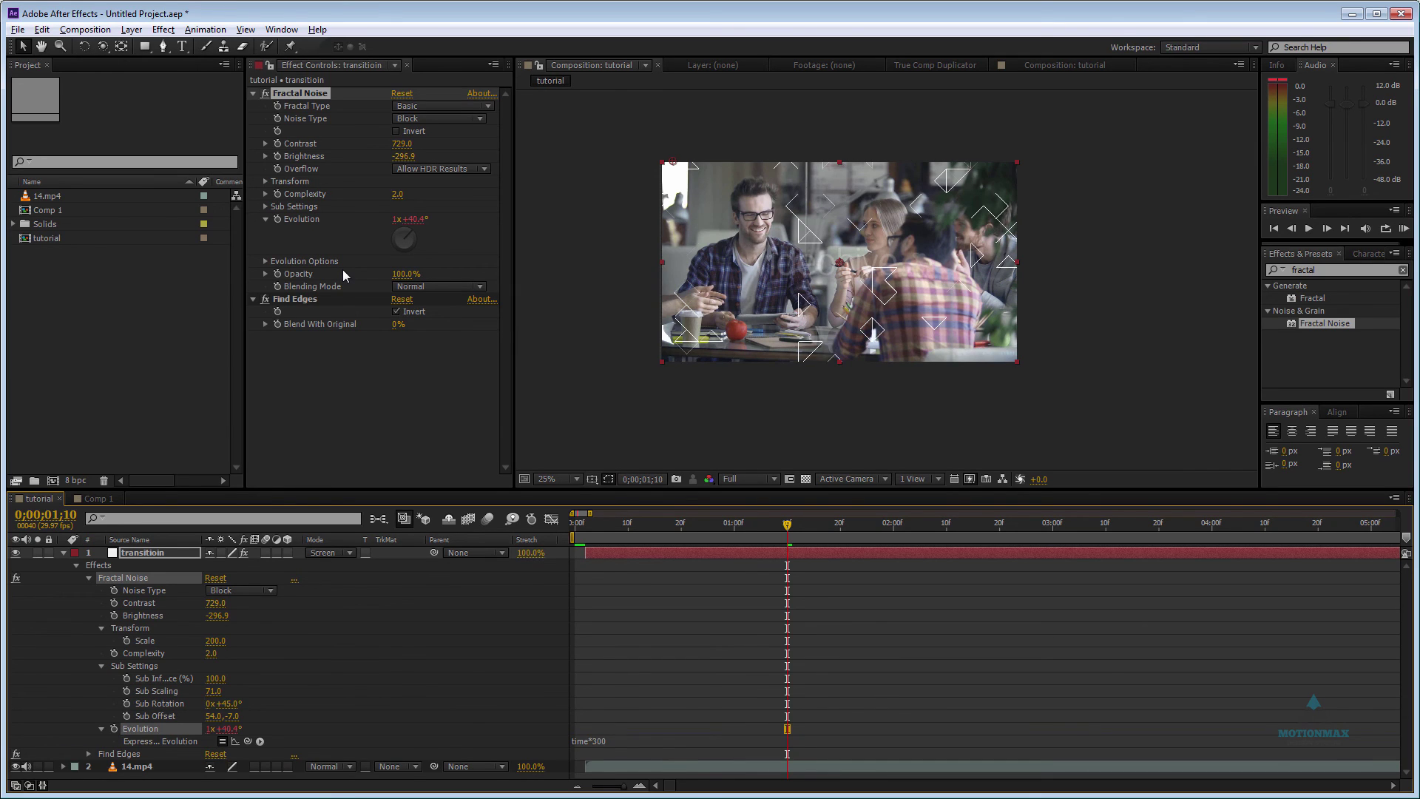
key(KP_0)
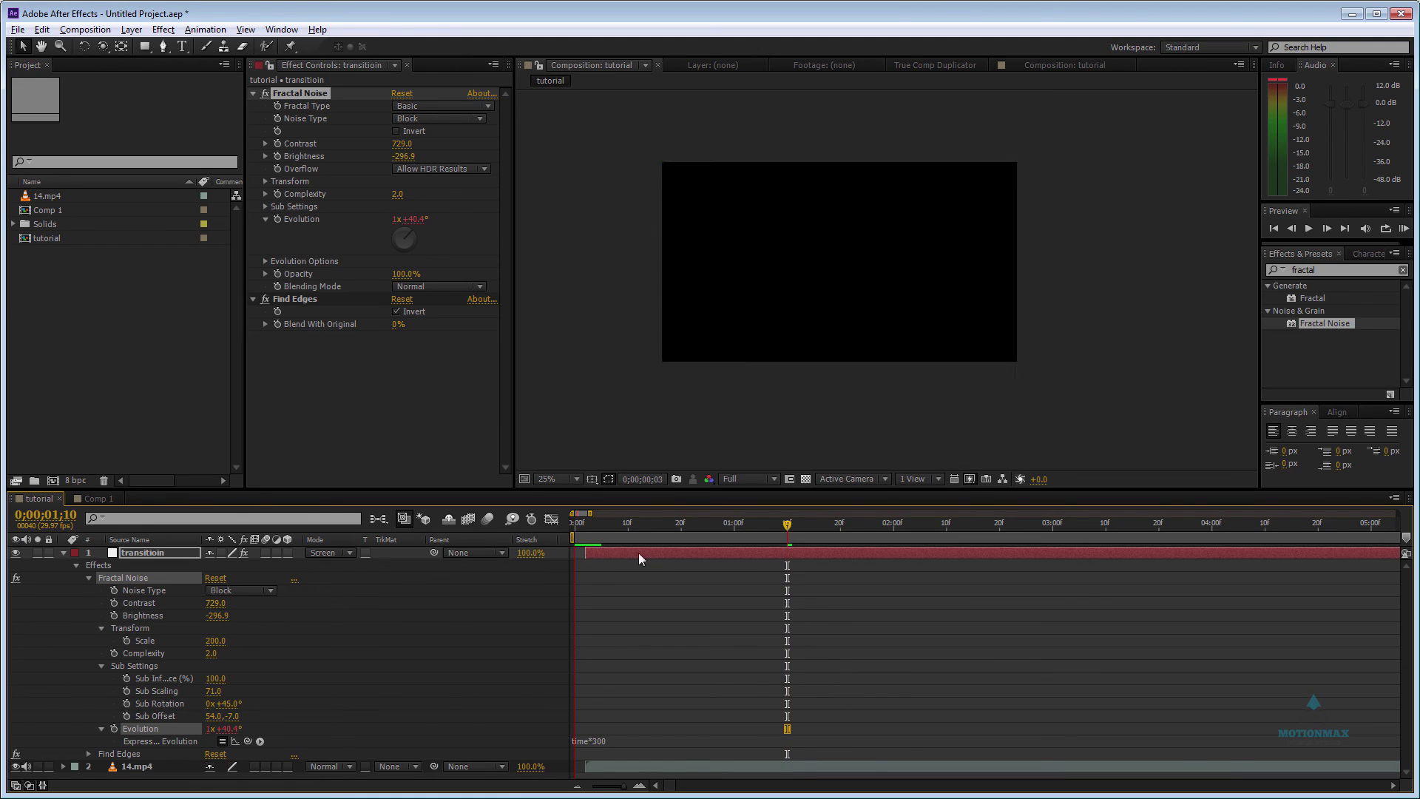
drag(734, 526, 174, 519)
key(space)
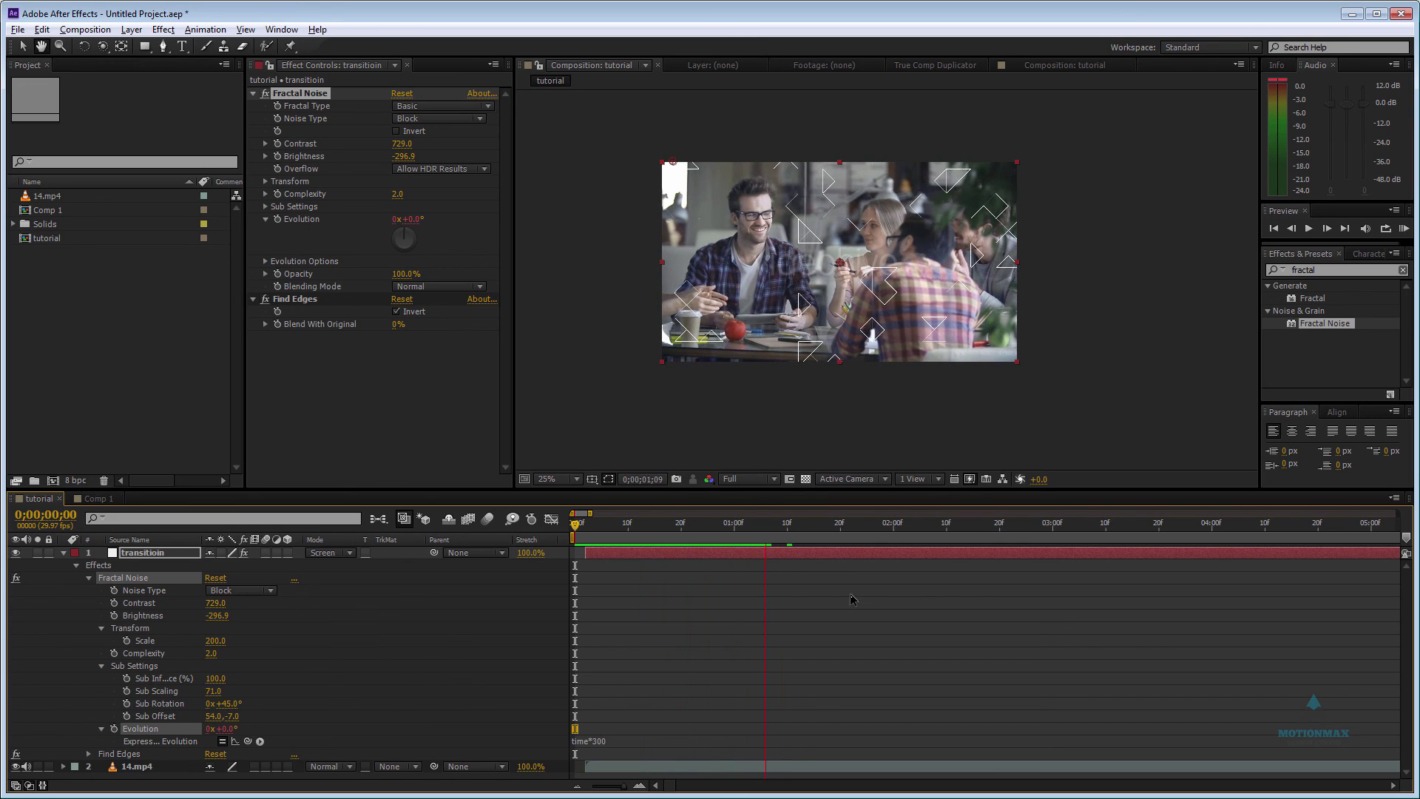
scroll(851, 326, up, 2)
drag(850, 326, 848, 354)
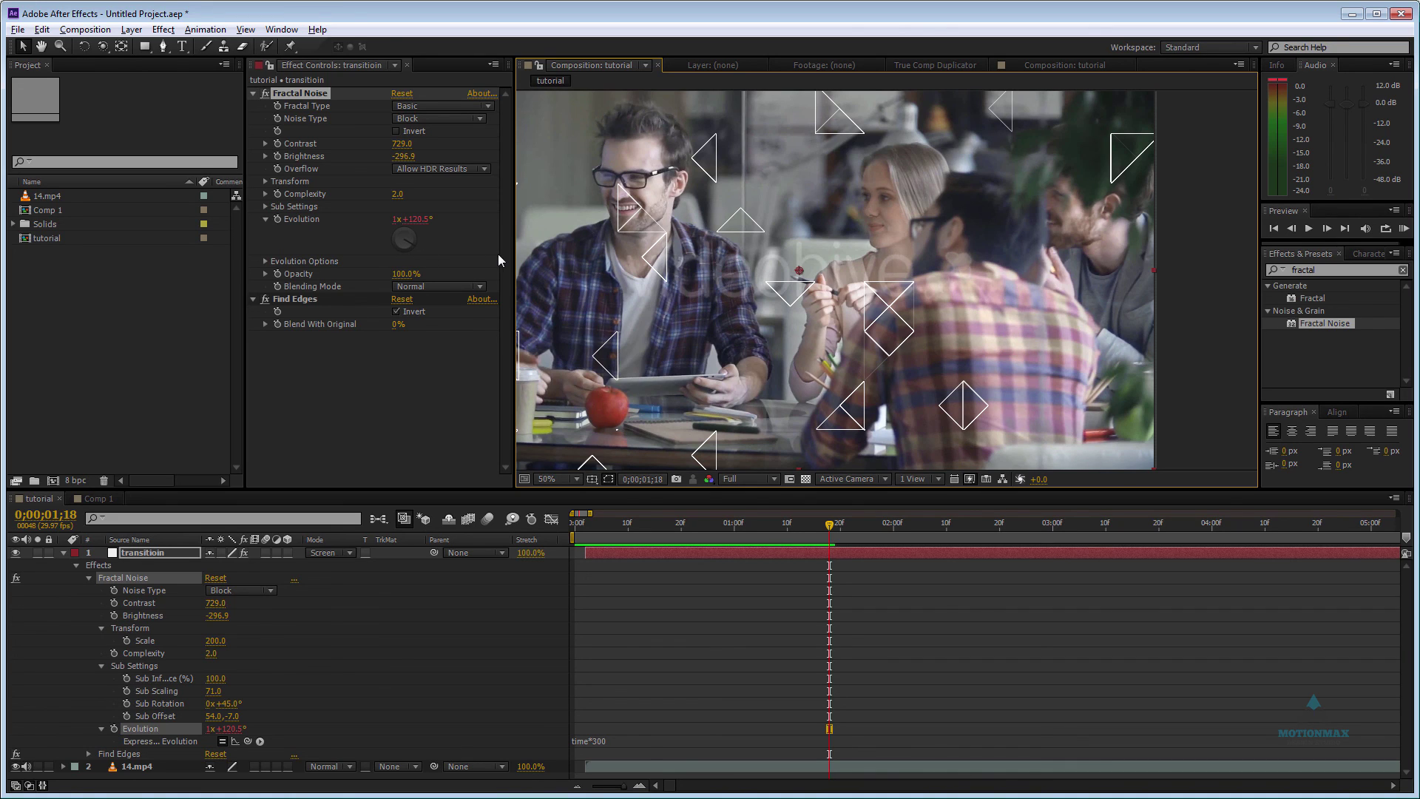
click(370, 366)
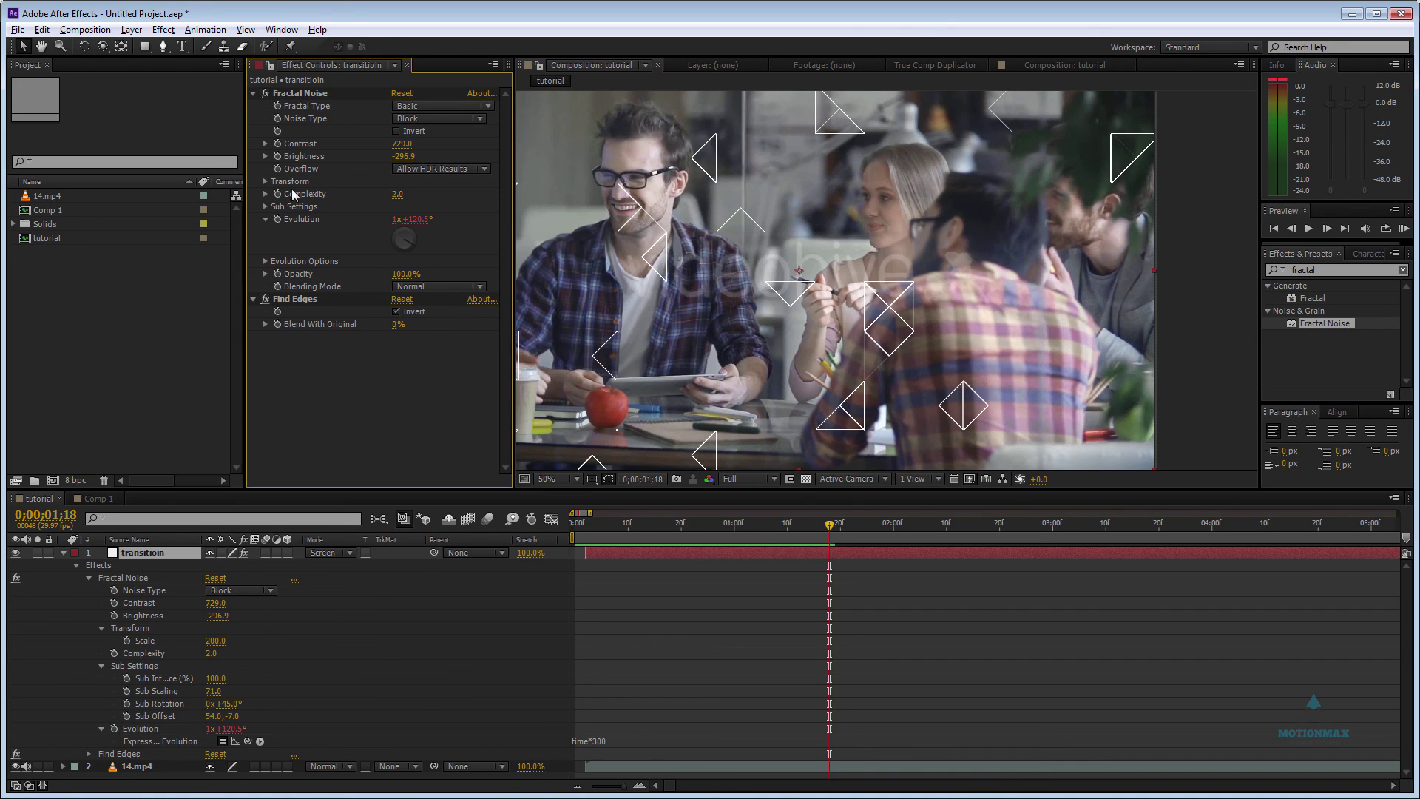